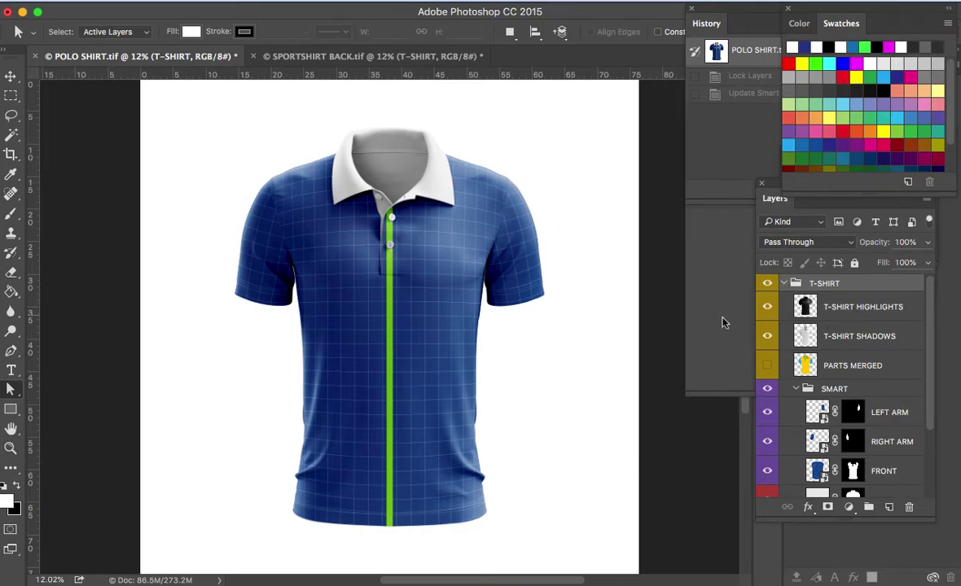
Lock the T-SHIRT HIGHLIGHTS and T-SHIRT SHADOWS layers
left_click(839, 308)
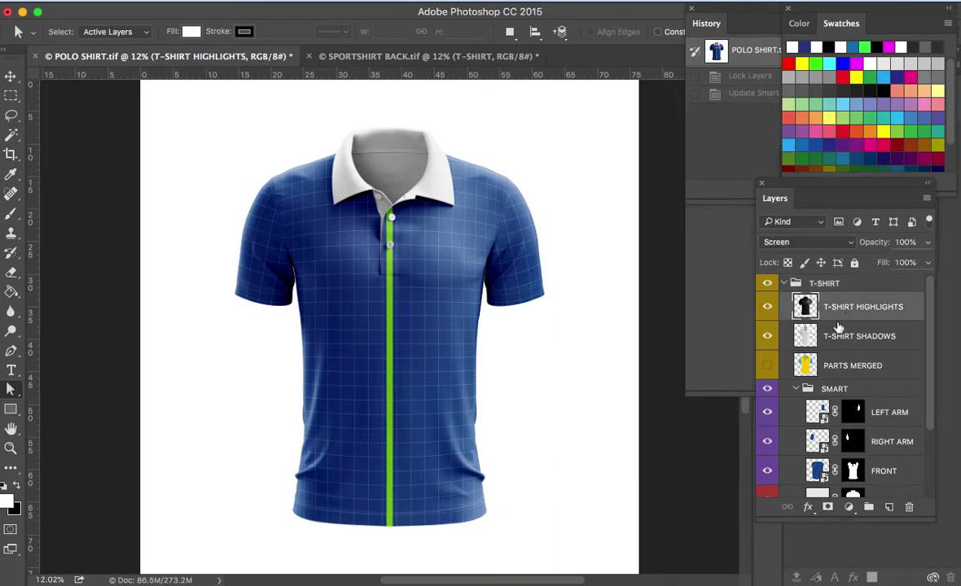
left_click(838, 337, "shift")
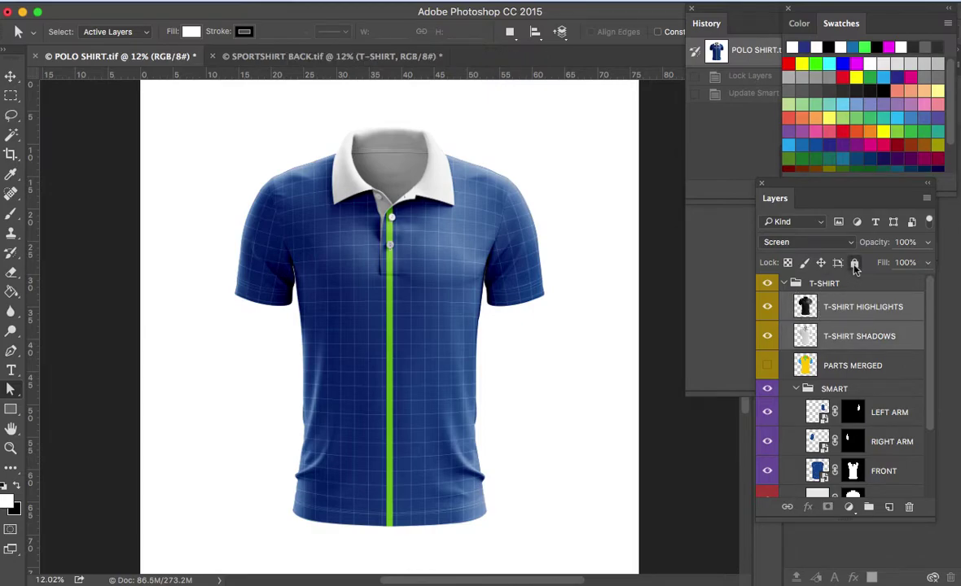
left_click(854, 263)
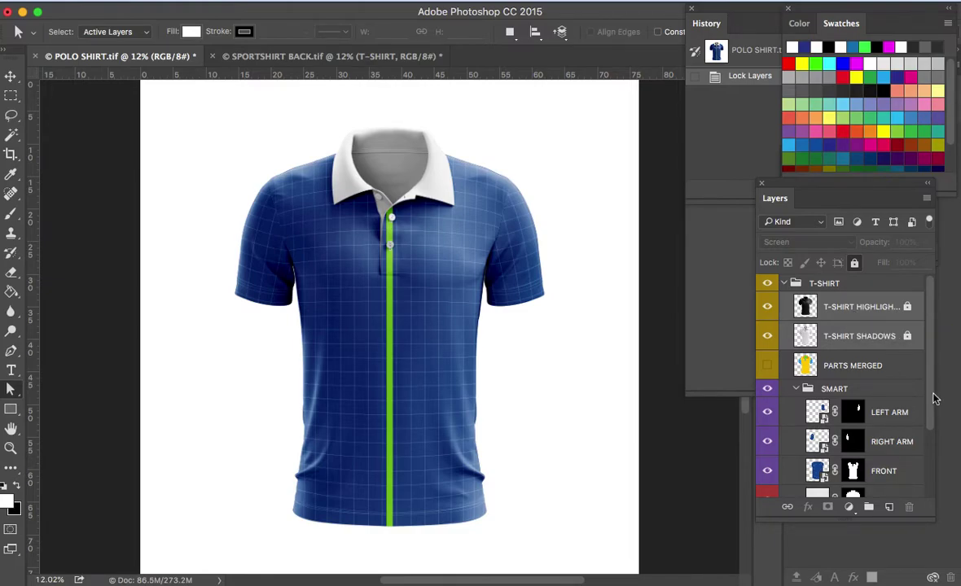
Open the FRONT layer's smart object for editing
scroll(861, 370, "down", 3)
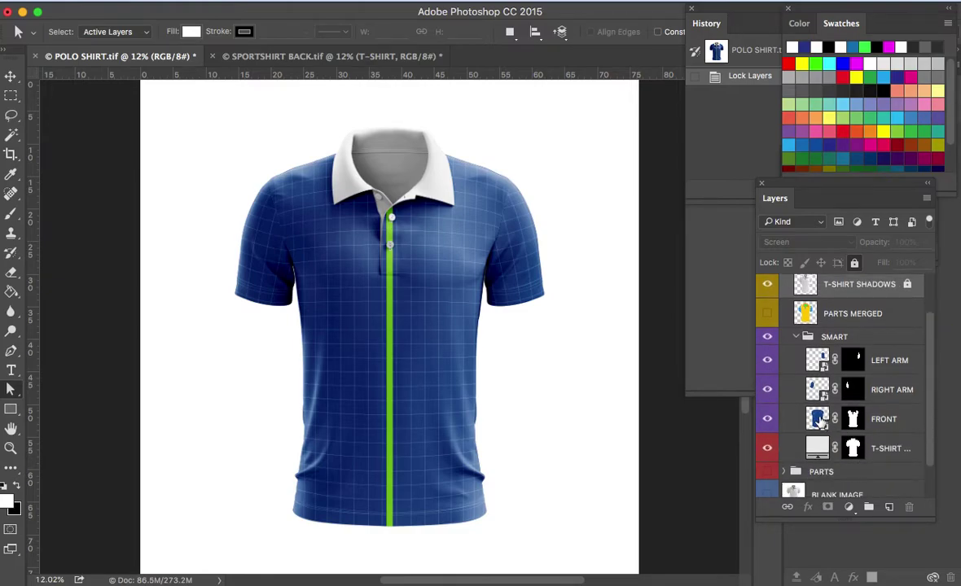
left_click(819, 420)
double_click(819, 420)
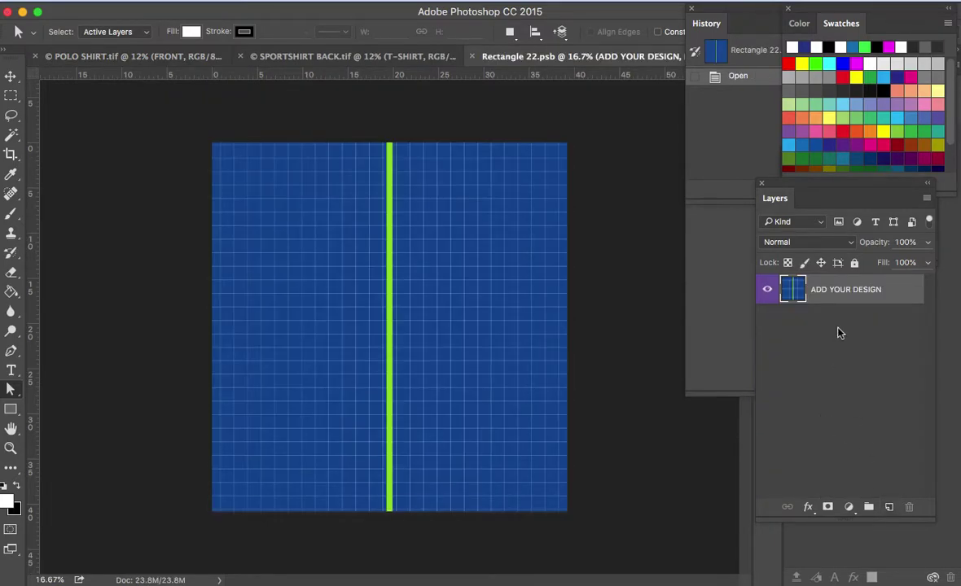
Fill a new layer above ADD YOUR DESIGN with white, and save and close the smart object
left_click(889, 506)
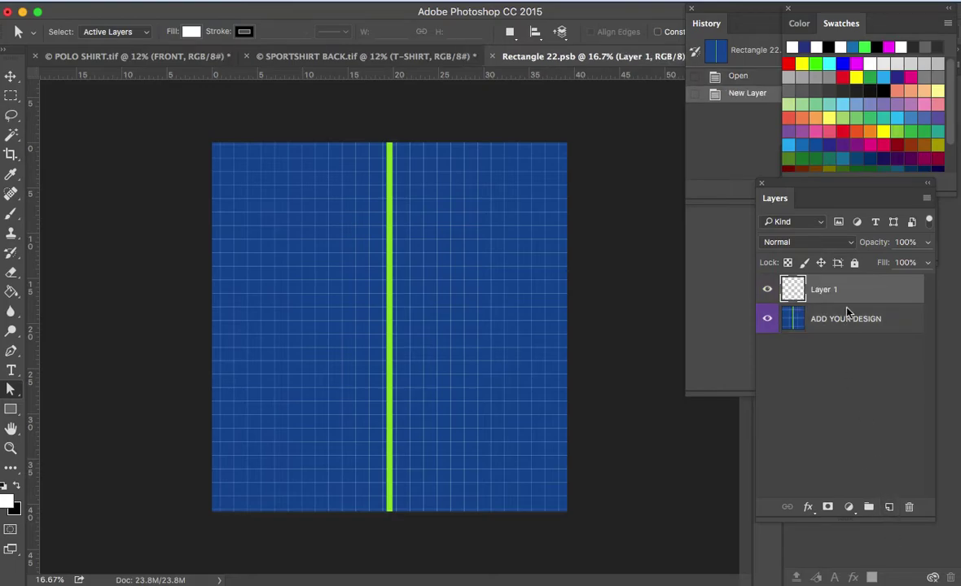
key("g")
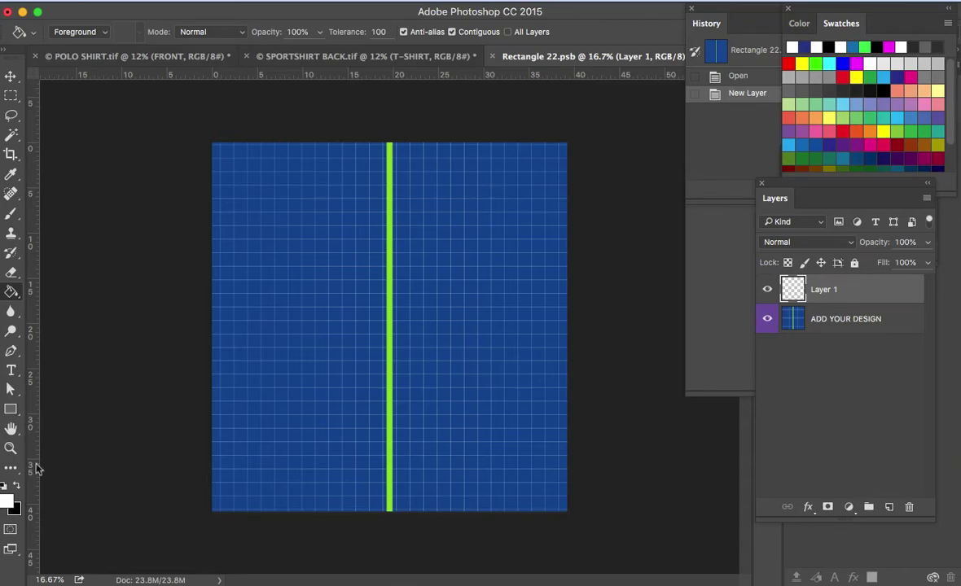
left_click(318, 376)
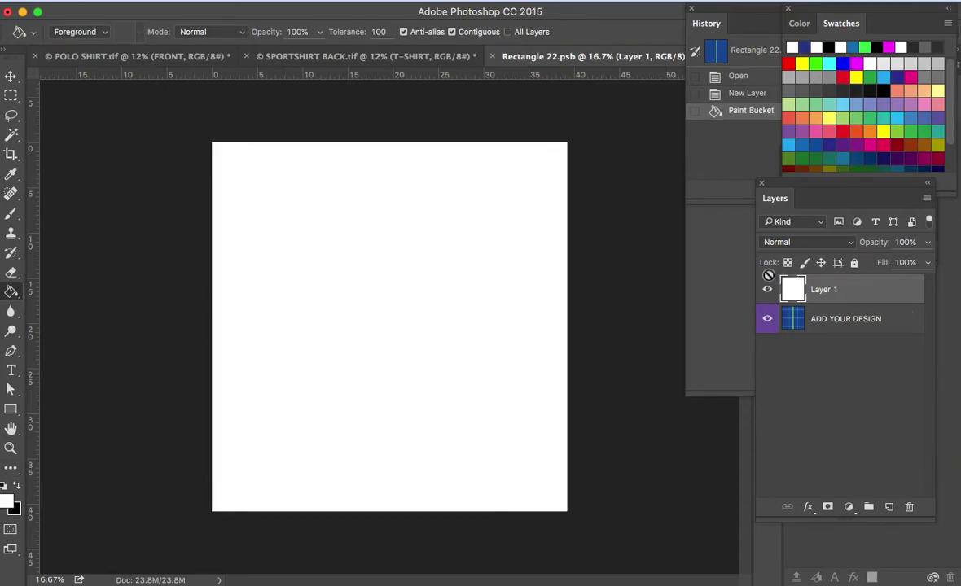
key("super+s")
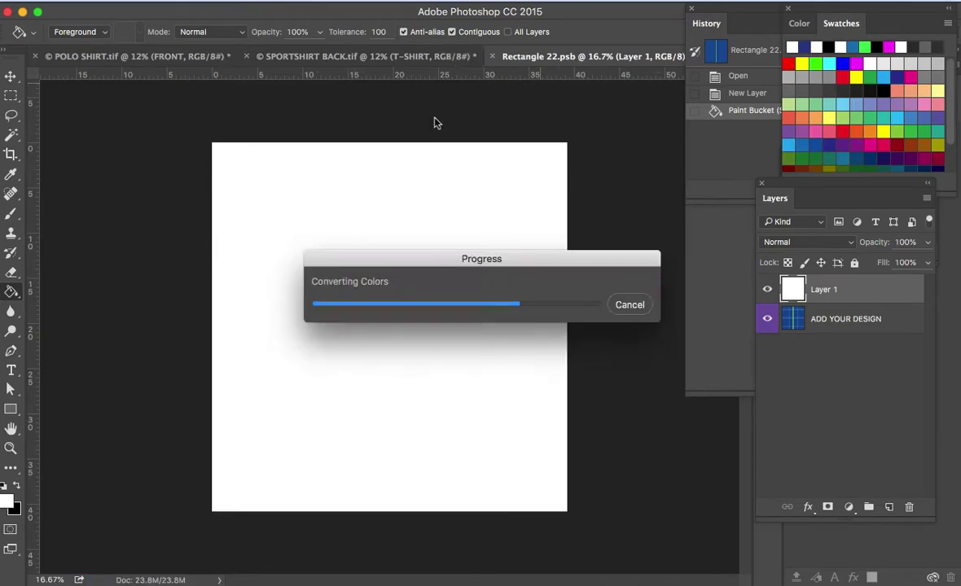
left_click(493, 56)
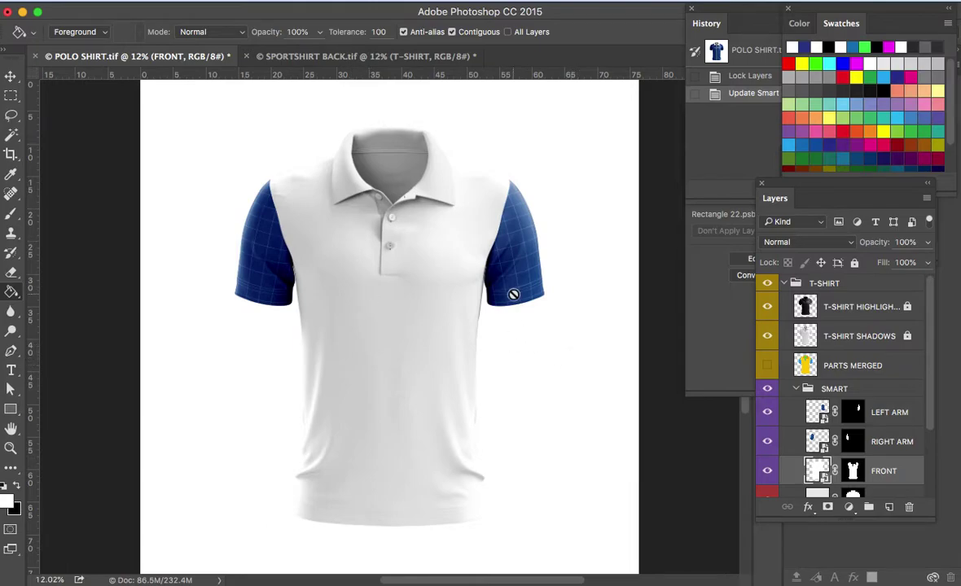
Switch to Illustrator and bring the blank square artboard into view
key("super+Tab")
key("super+Tab")
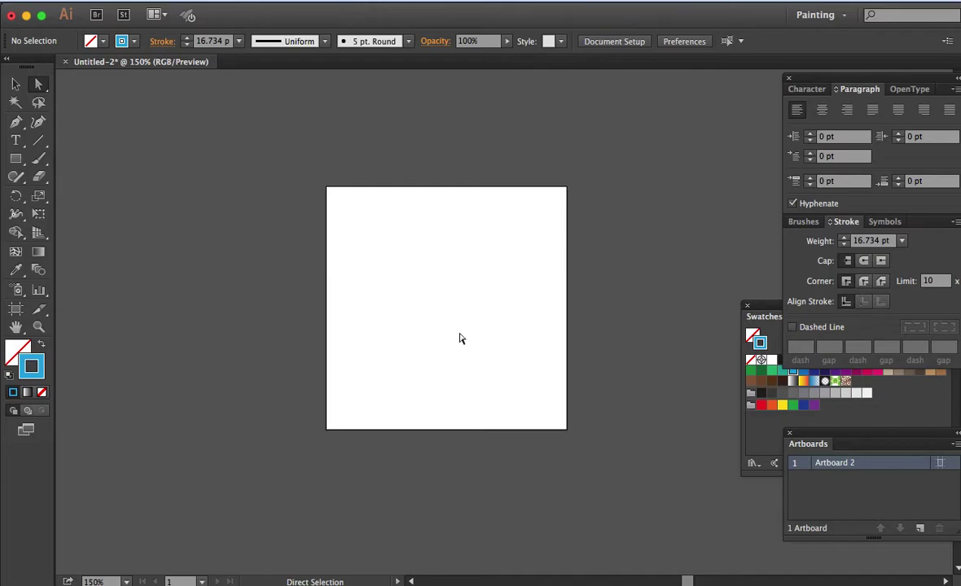
key("super")
key("super+minus")
key("super")
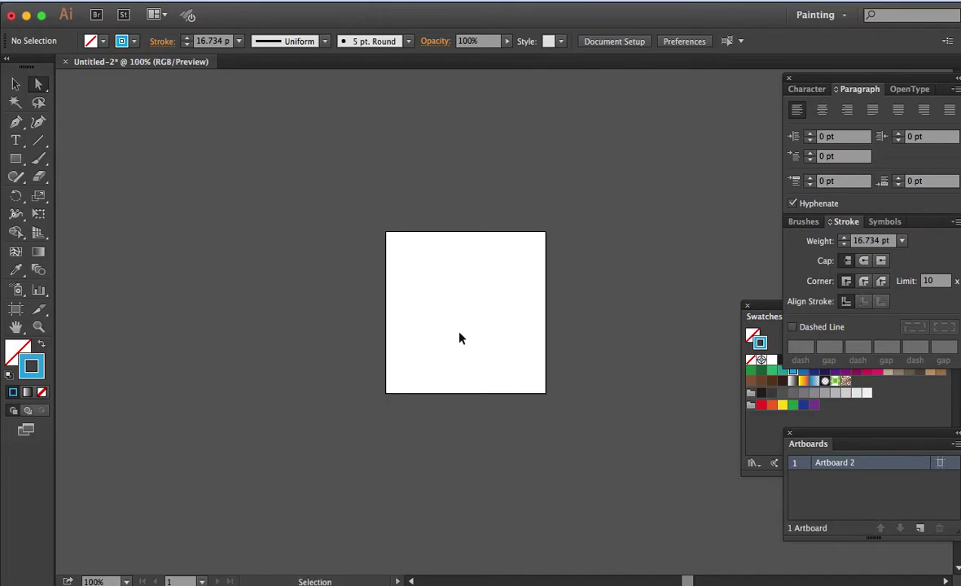
key("super+equal")
key("super+equal")
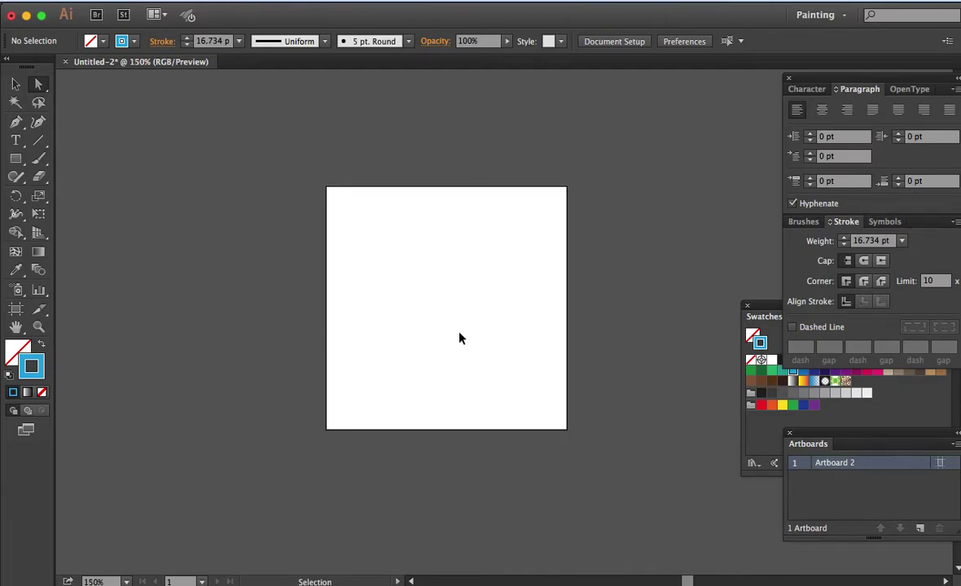
Examine the artboard's dimensions and its available size presets
key("shift+o")
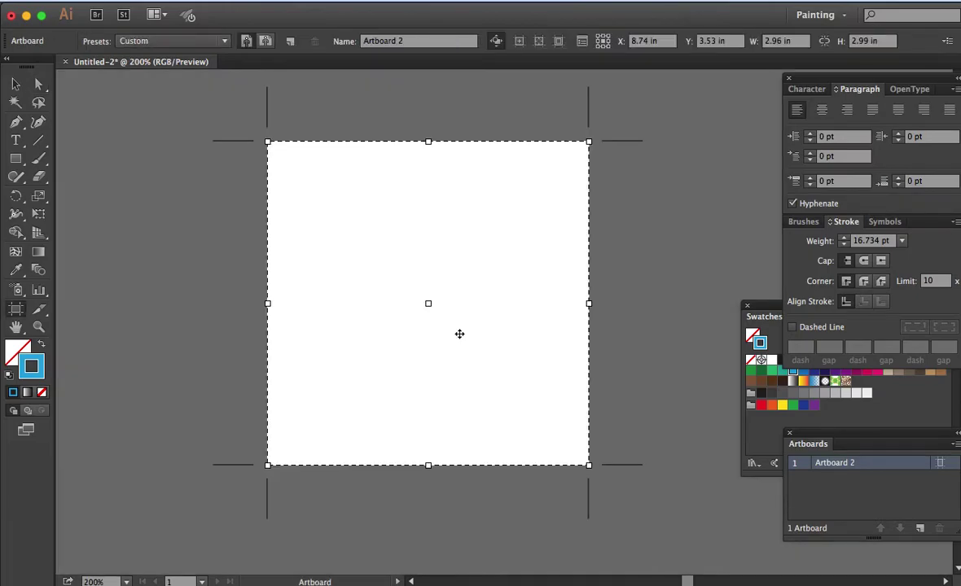
left_click(185, 42)
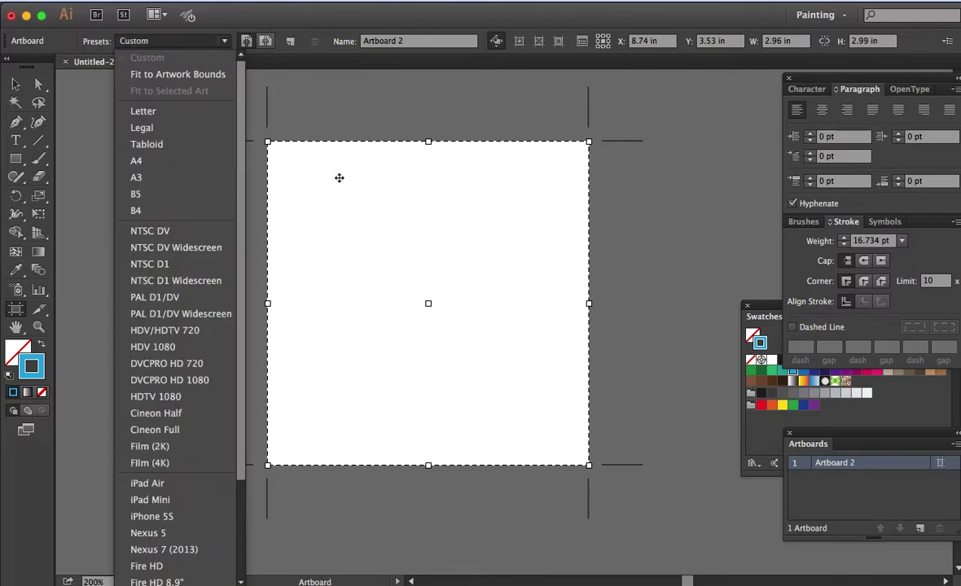
left_click(15, 84)
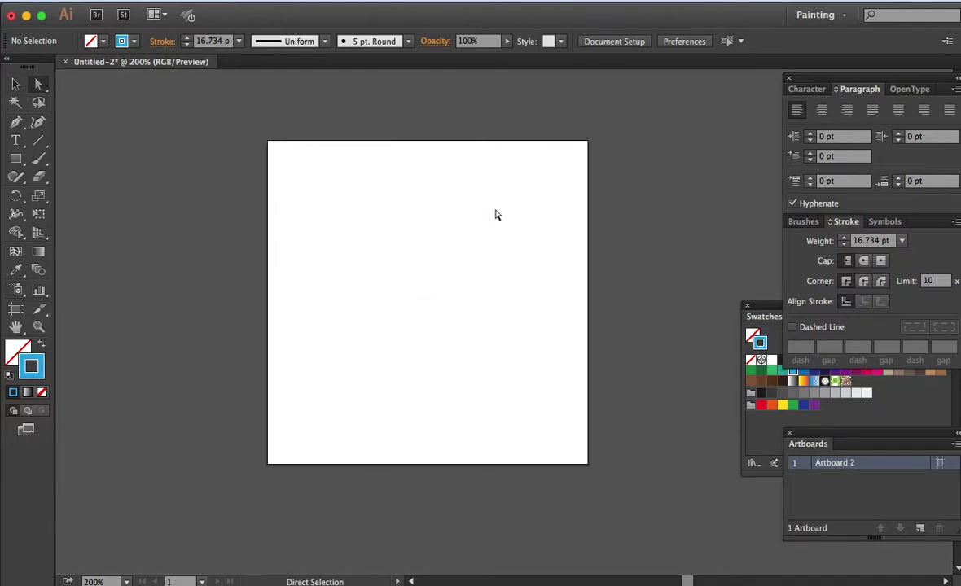
key("p")
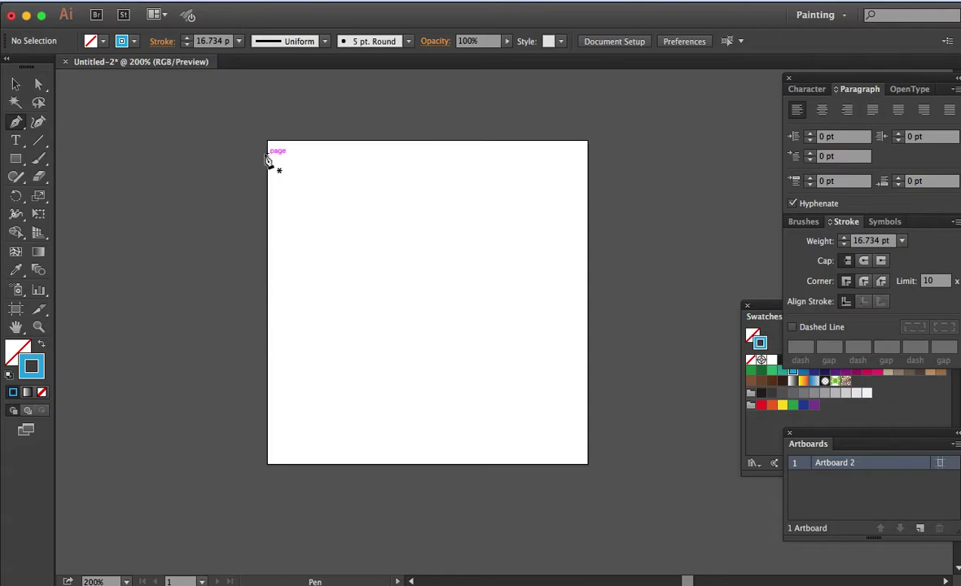
left_click(749, 326)
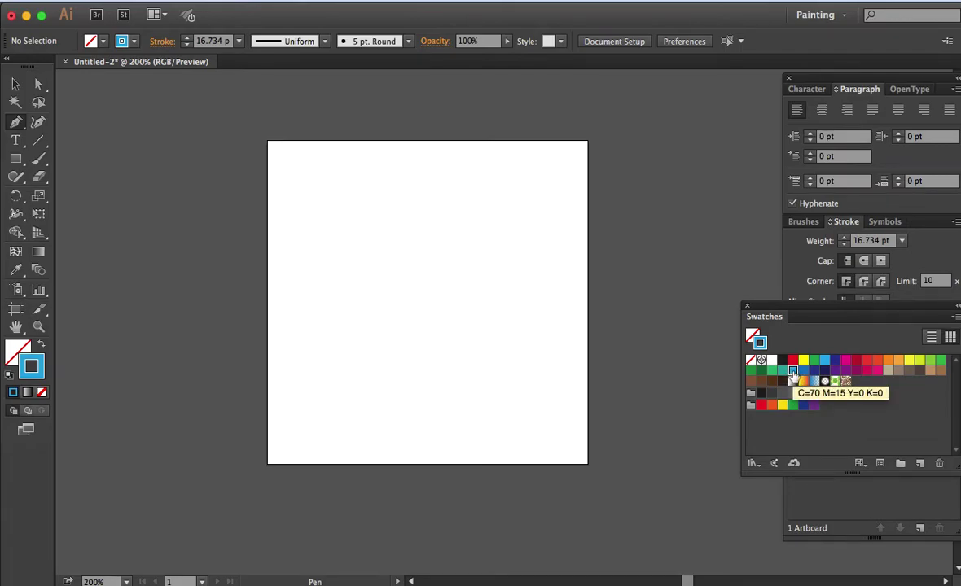
left_click(269, 142)
left_click_drag(472, 382, 432, 355)
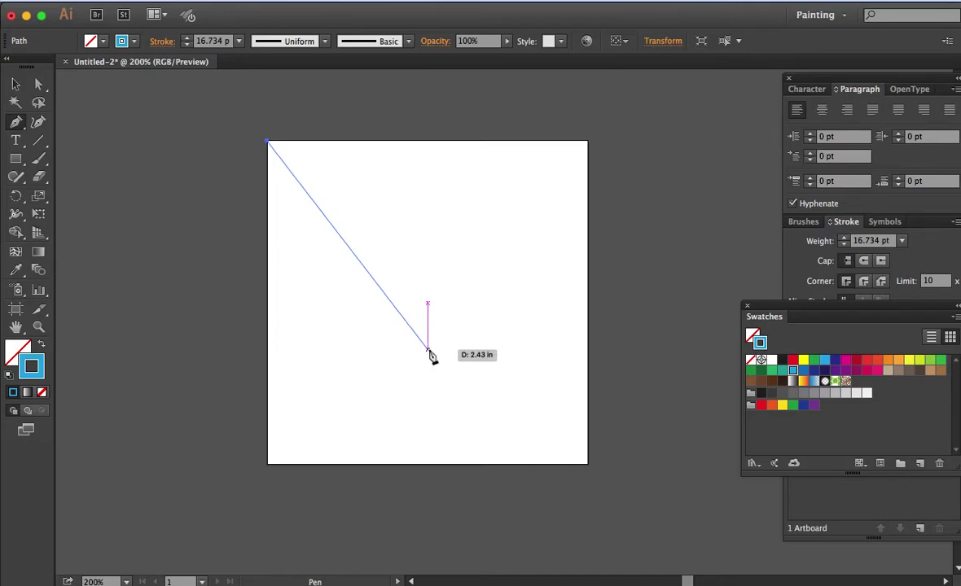
left_click_drag(431, 356, 434, 315)
key("ctrl+z")
key("v")
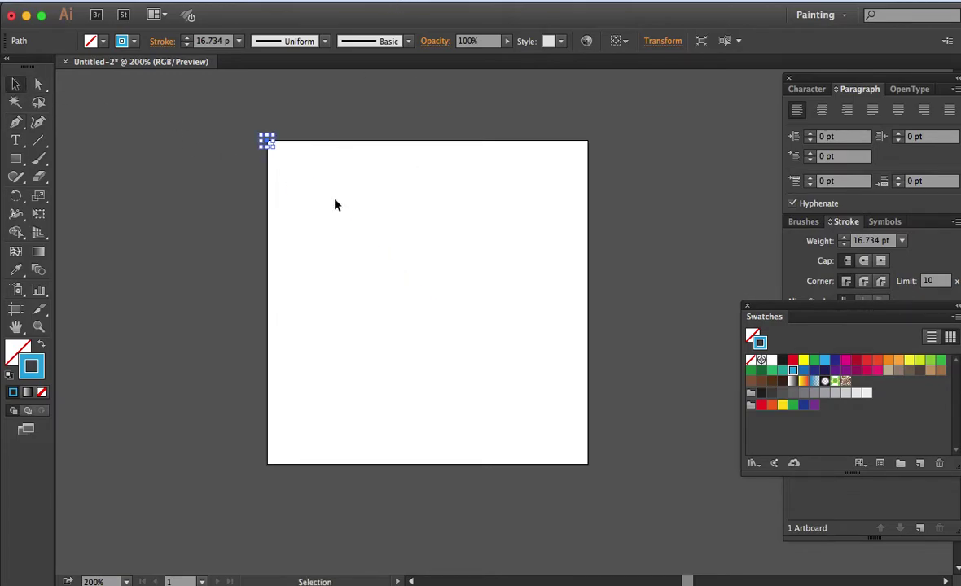
key("a")
left_click(430, 341)
key("v")
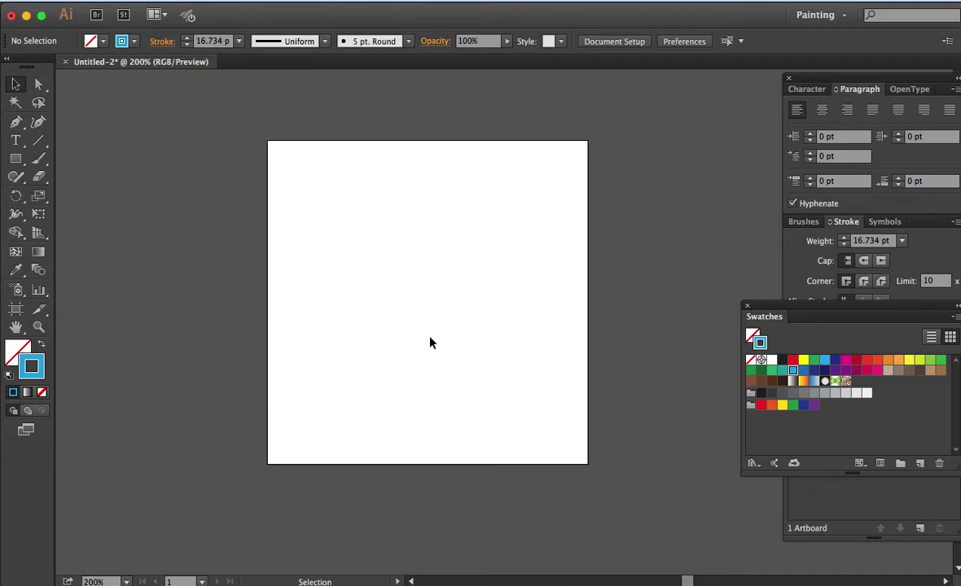
key("p")
left_click_drag(268, 141, 271, 145)
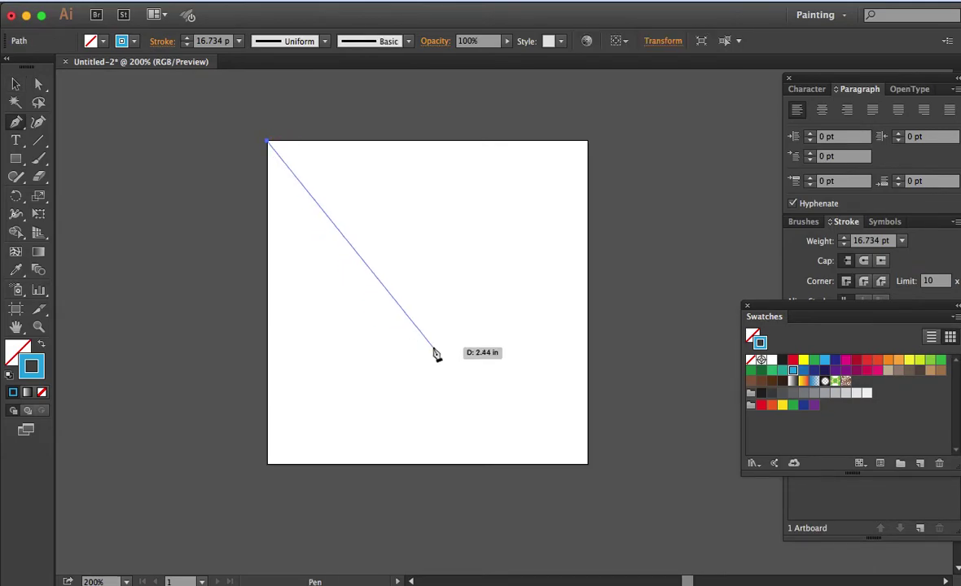
left_click_drag(428, 333, 429, 336)
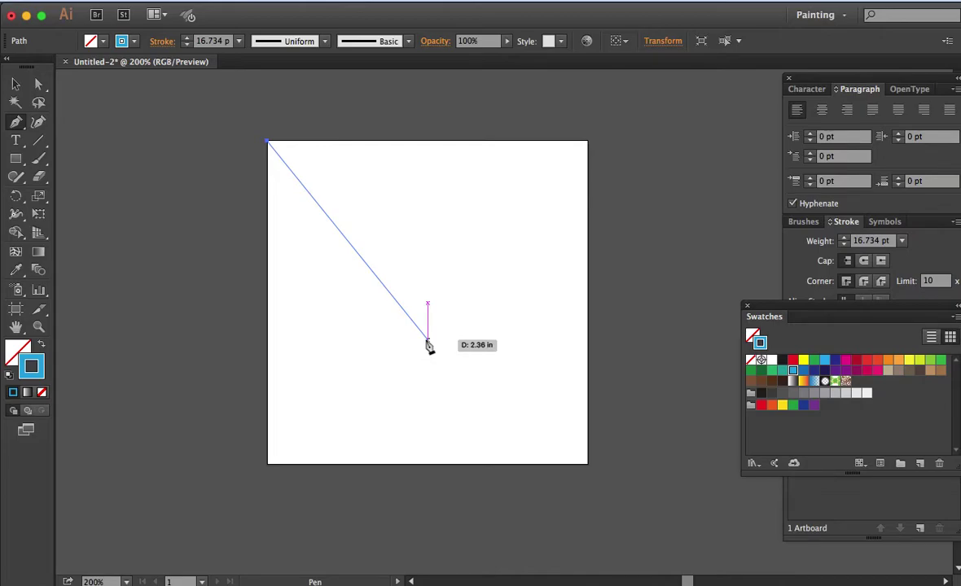
left_click(15, 84)
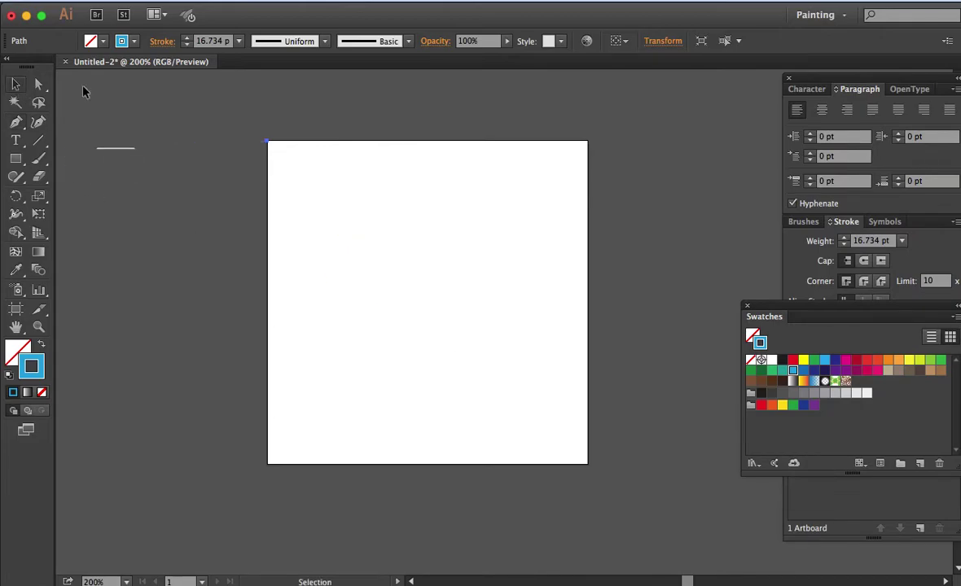
Check whether Smart Guides are enabled
left_click(416, 2)
mouse_move(371, 2)
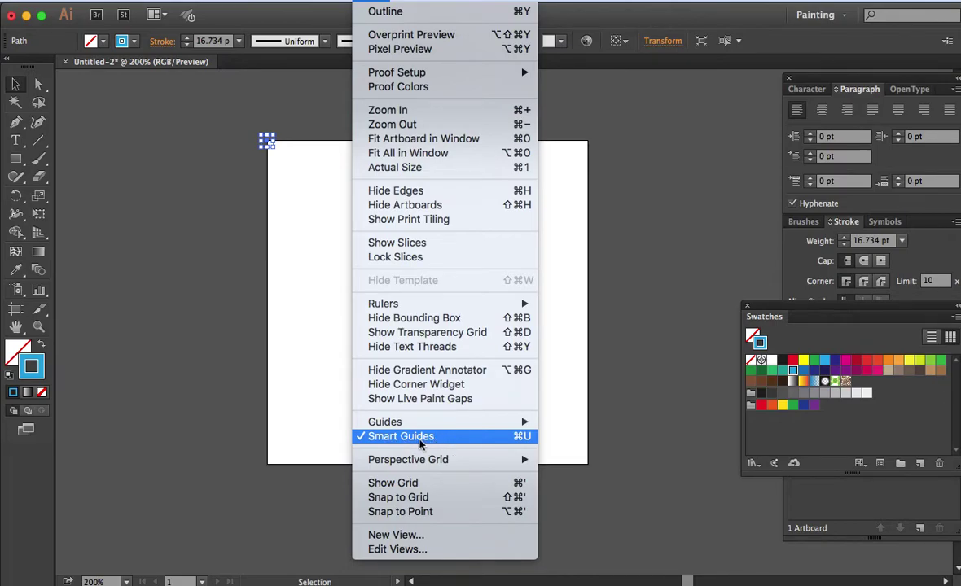
left_click(588, 403)
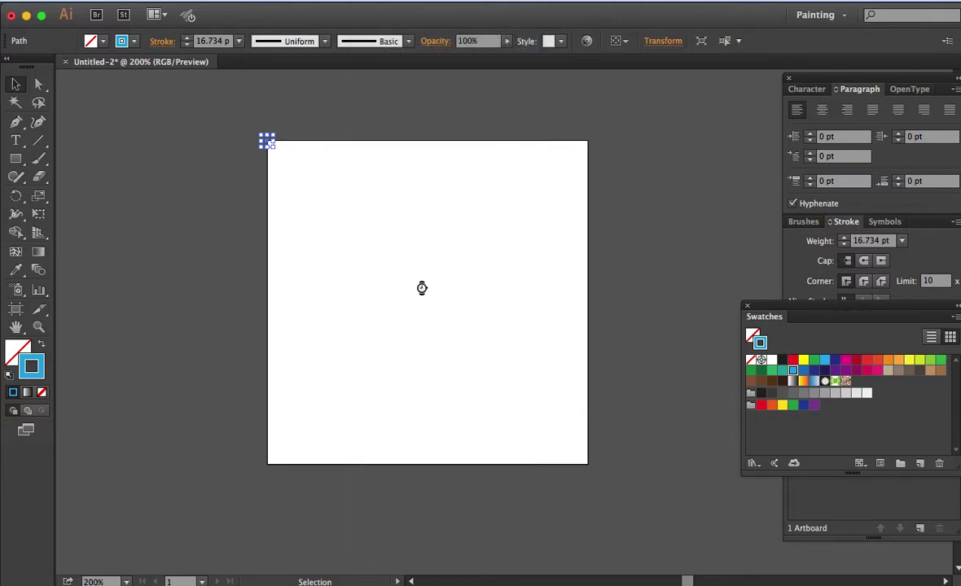
Draw an open V-shaped Pen path from the artboard's top-left corner to a point on the vertical centreline below the middle, ending at the top-right corner
left_click(422, 288)
key("p")
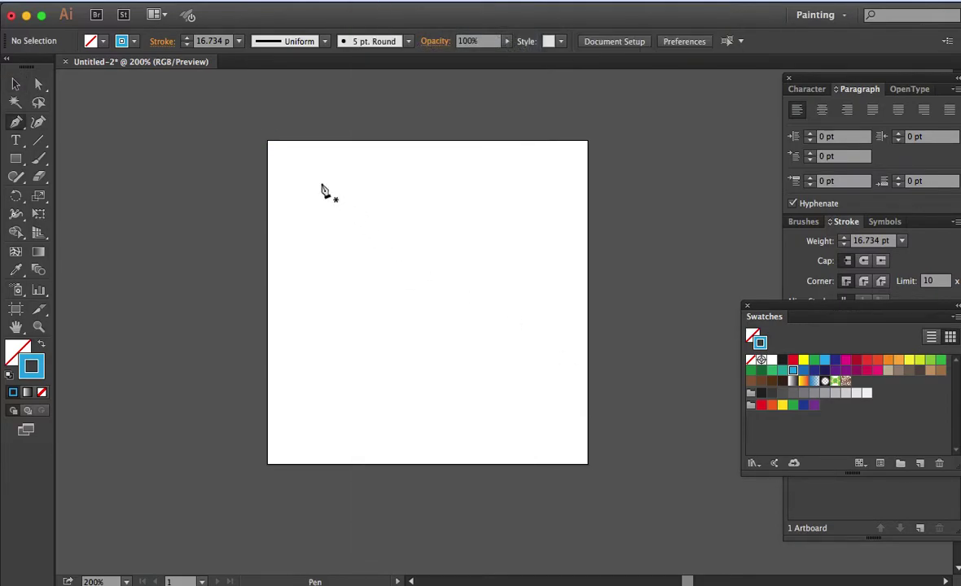
left_click(267, 142)
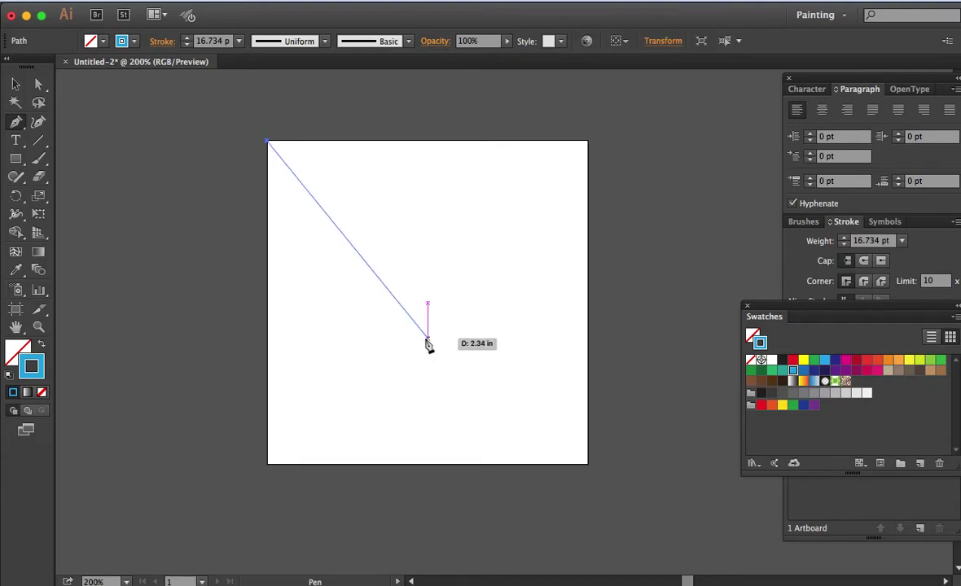
left_click(428, 341)
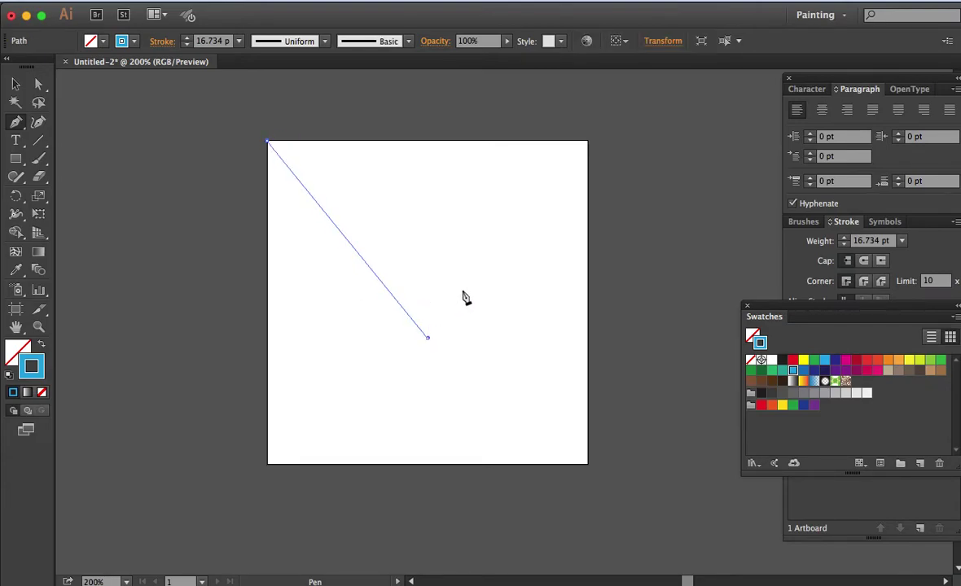
left_click(588, 143)
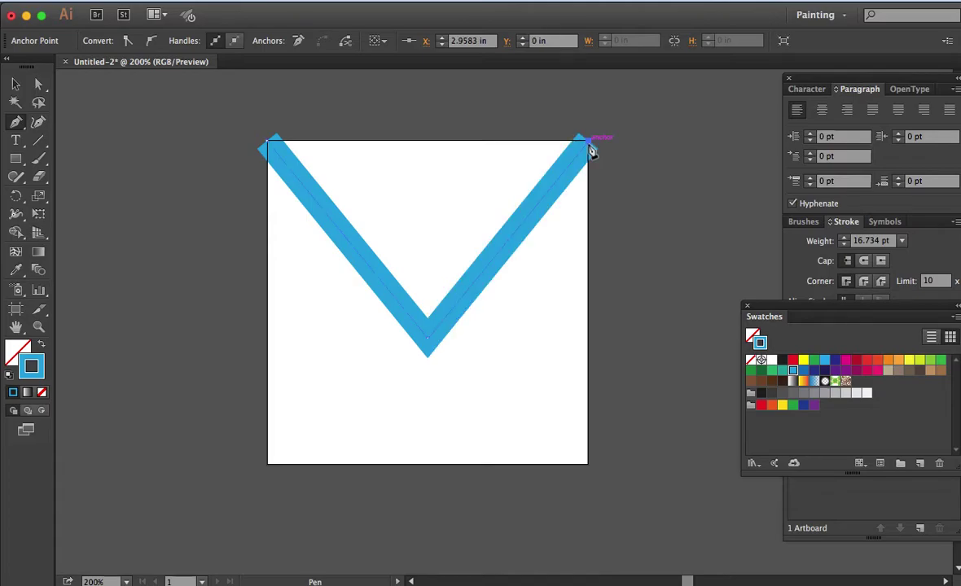
Narrow the V-shaped path symmetrically about its centre so both upper ends sit inside the artboard's sides
key("v")
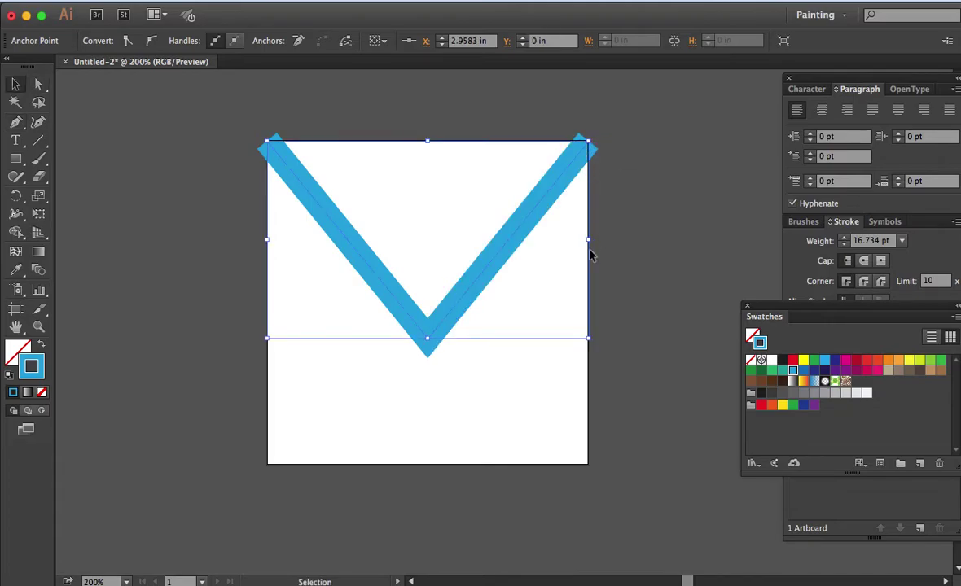
left_click_drag(591, 244, 546, 242)
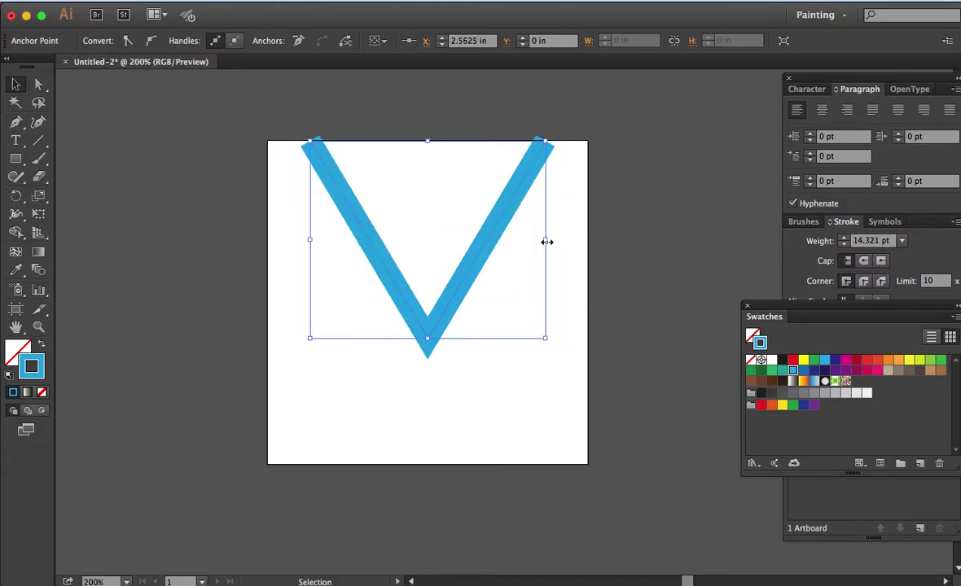
key("ctrl+z")
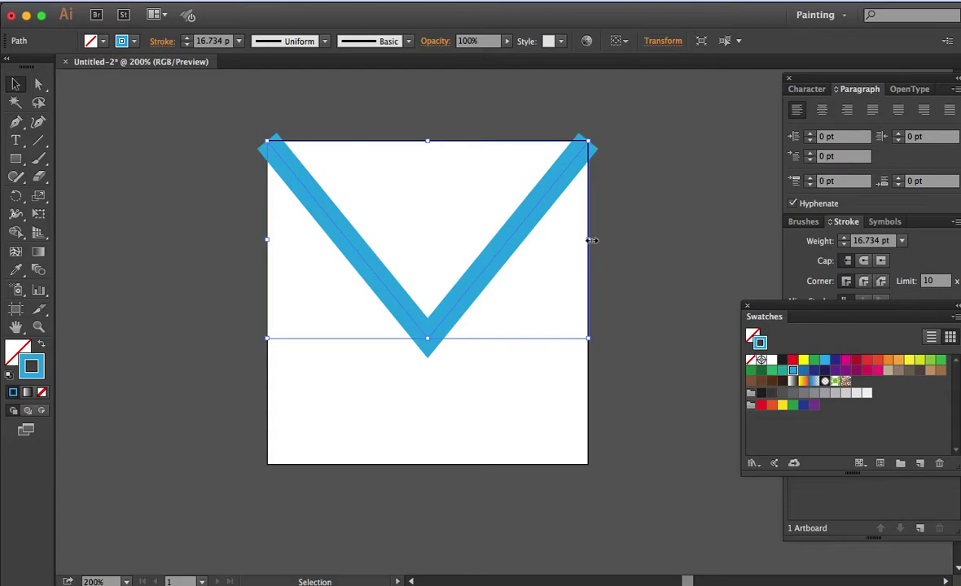
left_click_drag(590, 240, 541, 239)
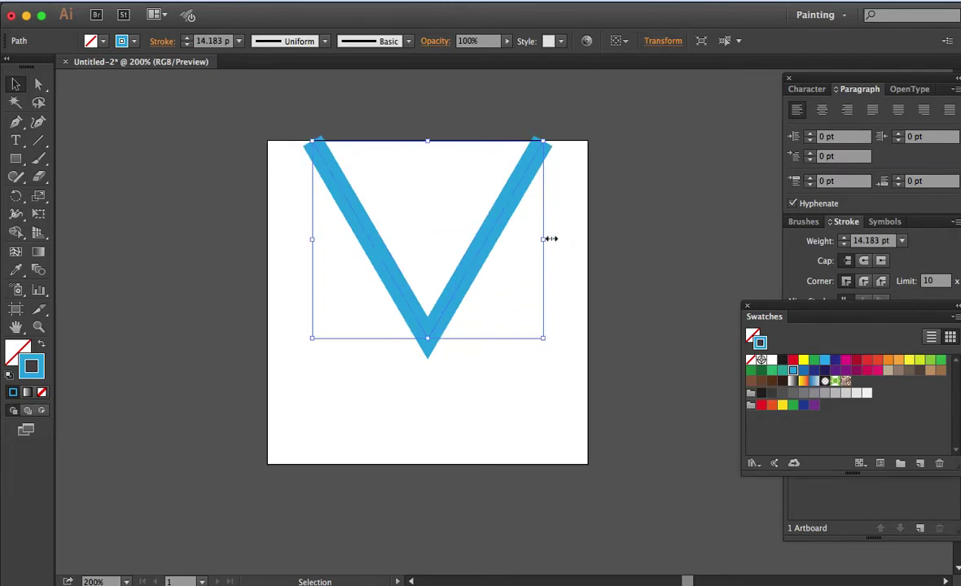
key("a")
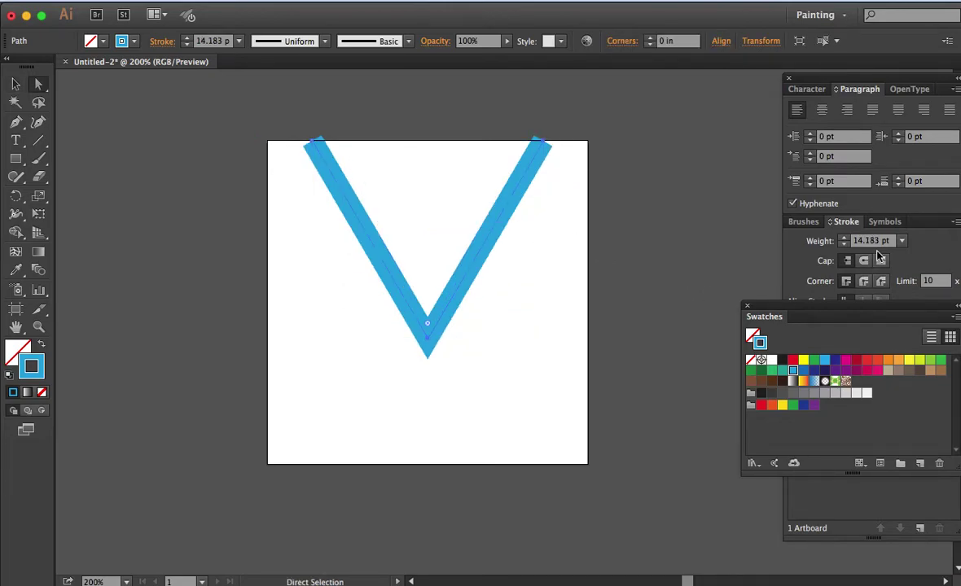
Set the V-shaped path's stroke weight to 20 pt
left_click(838, 221)
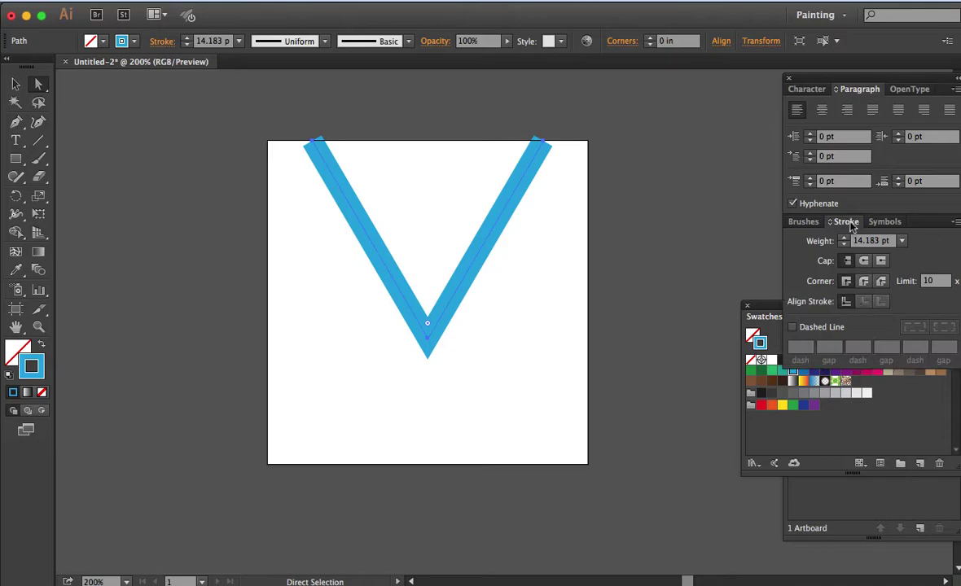
left_click(900, 242)
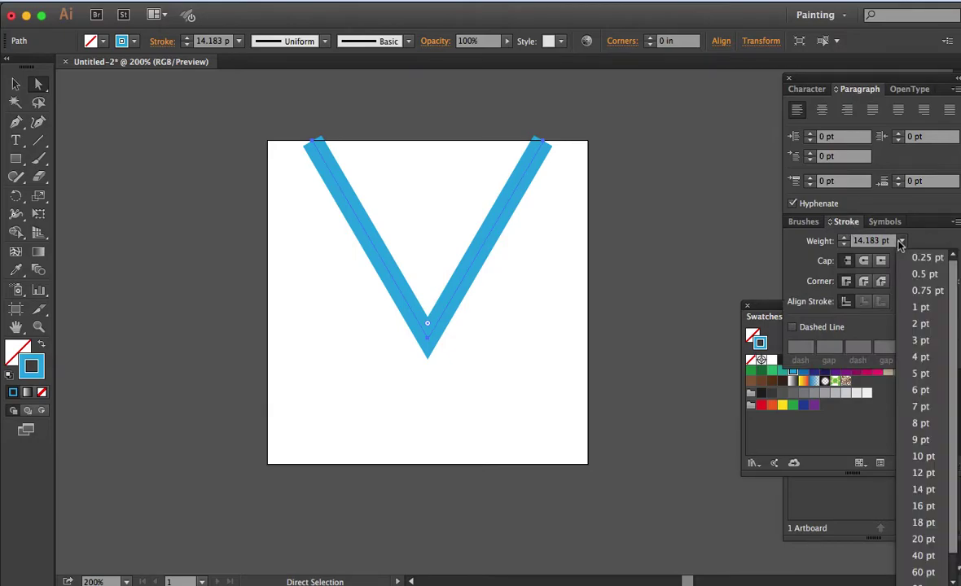
left_click(928, 541)
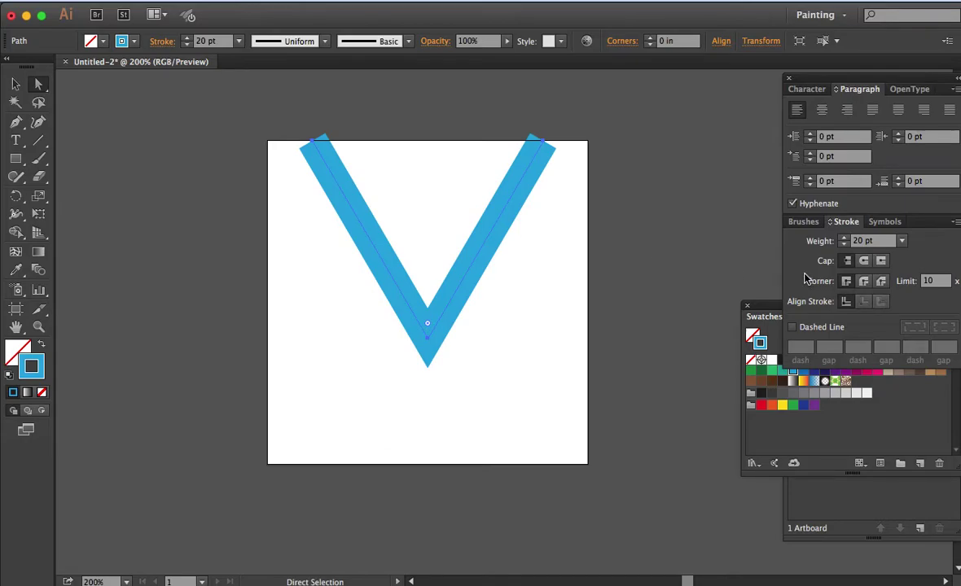
left_click(495, 228, "alt")
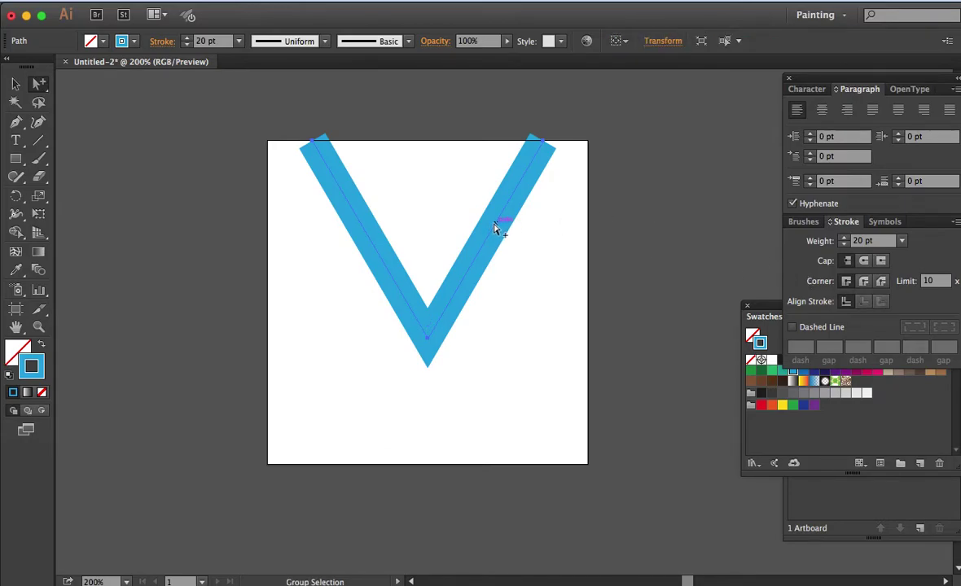
left_click_drag(497, 228, 500, 184)
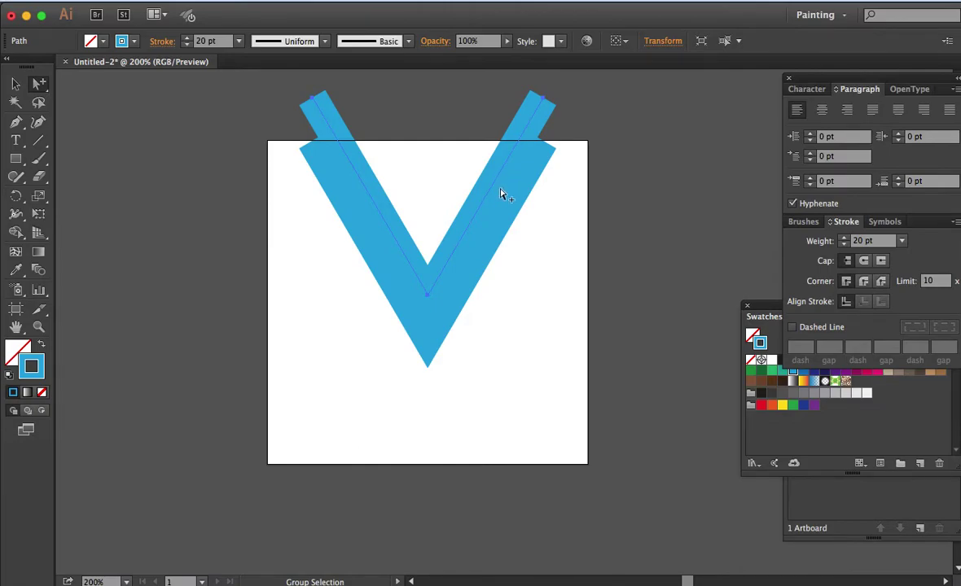
left_click_drag(499, 190, 499, 214)
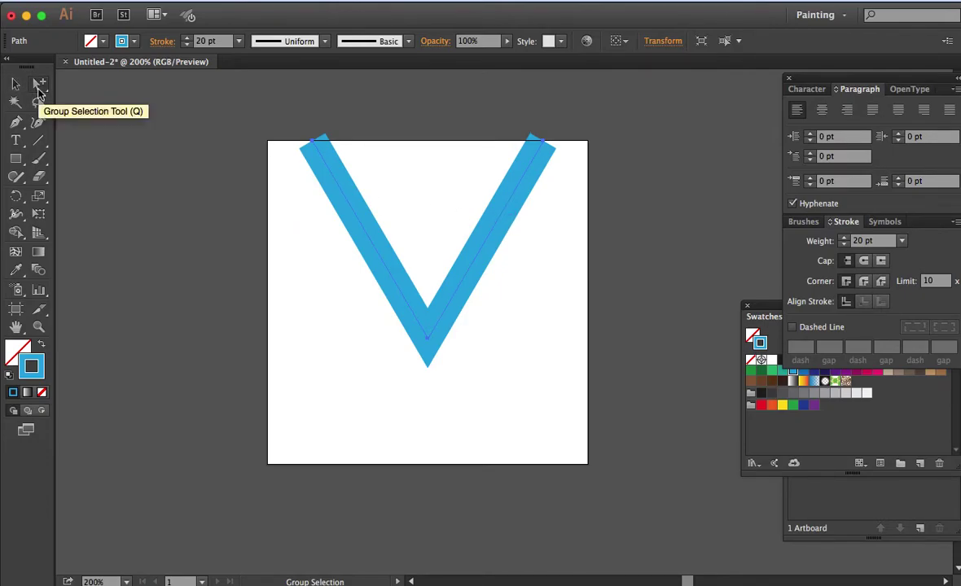
left_click(38, 88)
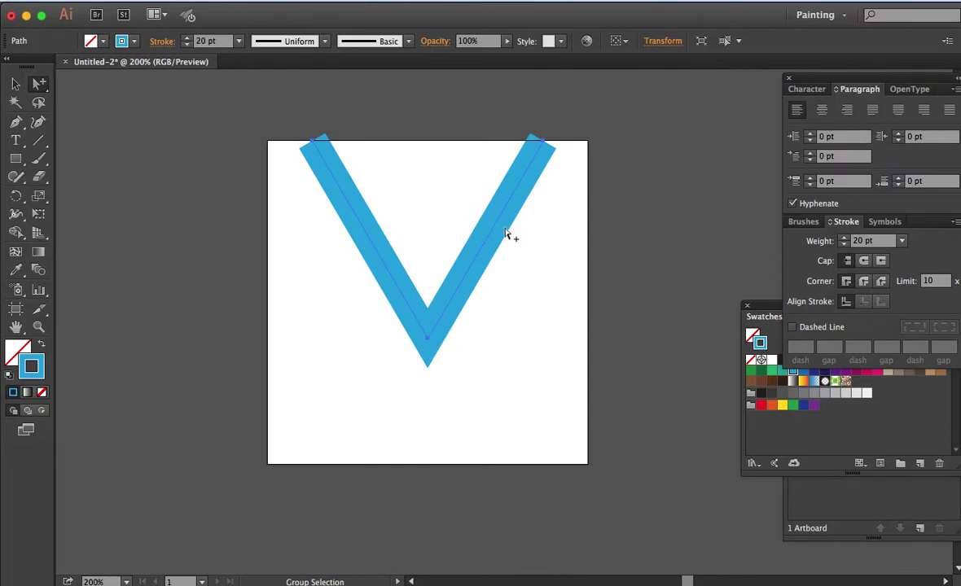
Duplicate the V straight upward so it partly overlaps the original, and set the copy's stroke weight to 10 pt
left_click_drag(499, 227, 507, 181)
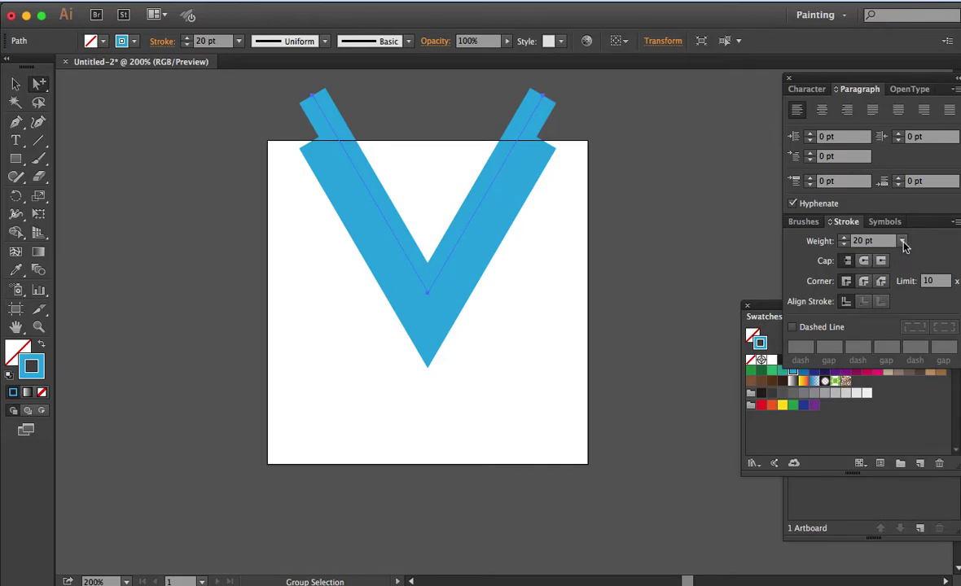
left_click(902, 242)
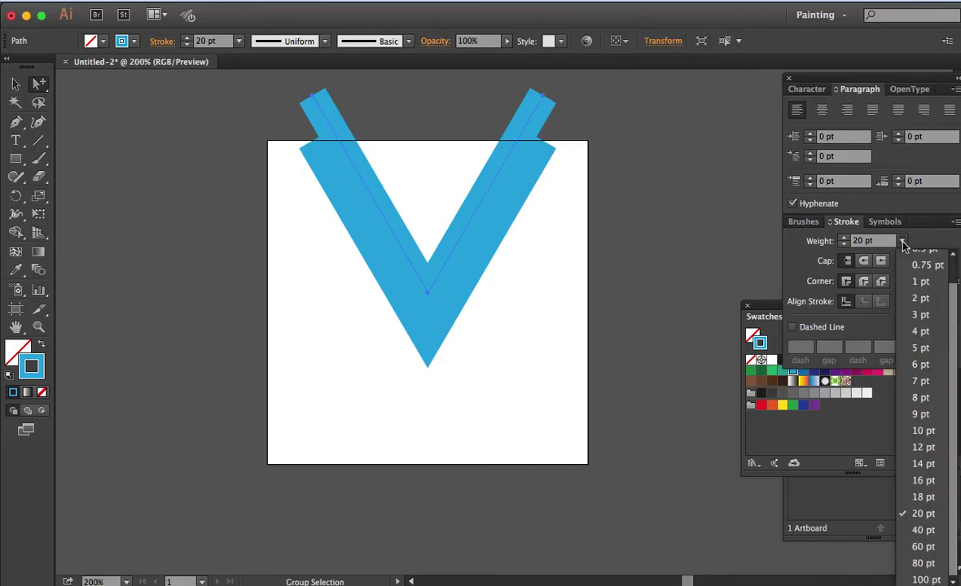
left_click(931, 432)
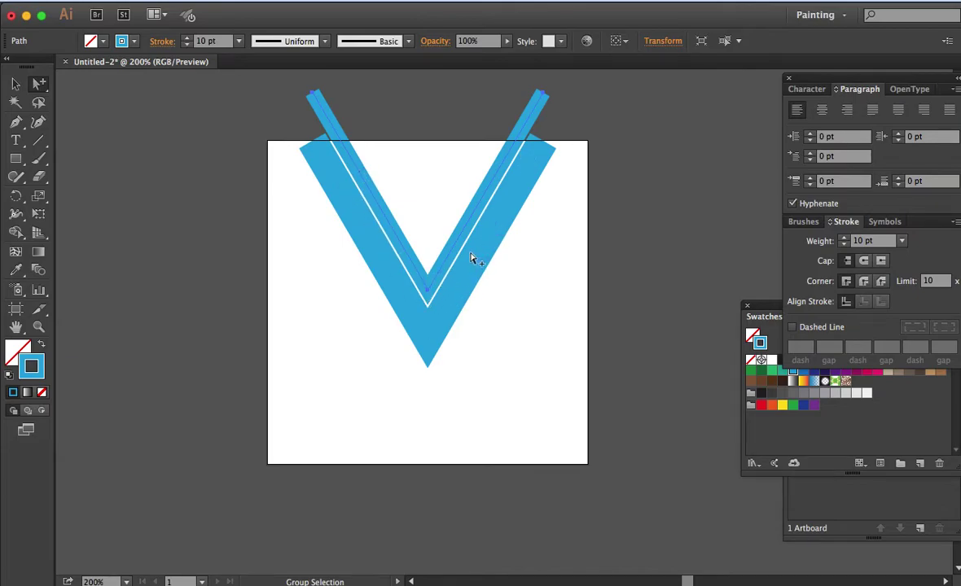
left_click(530, 278)
key("v")
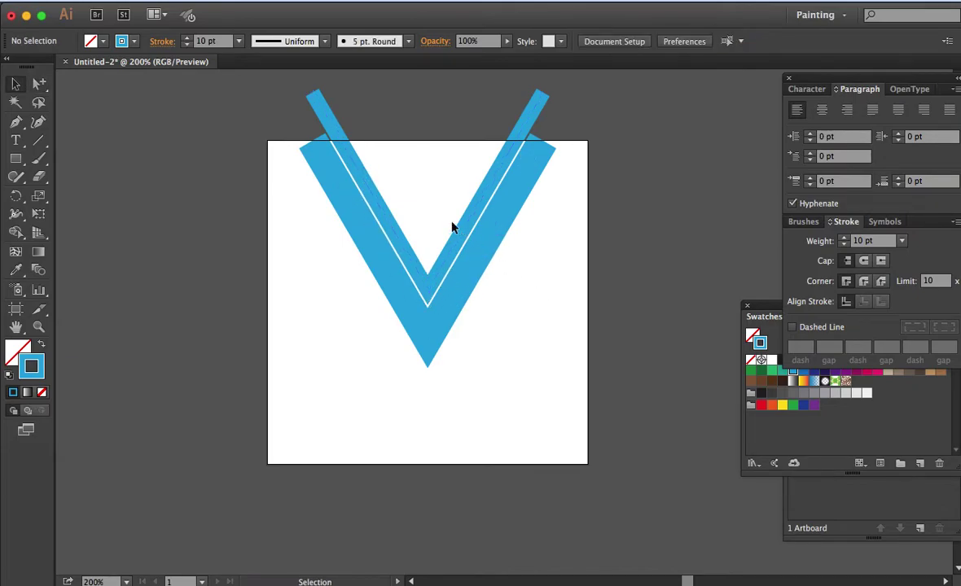
Thin the upper V's stroke to 8 pt, leaving a wider white gap between it and the thick V
left_click(451, 227)
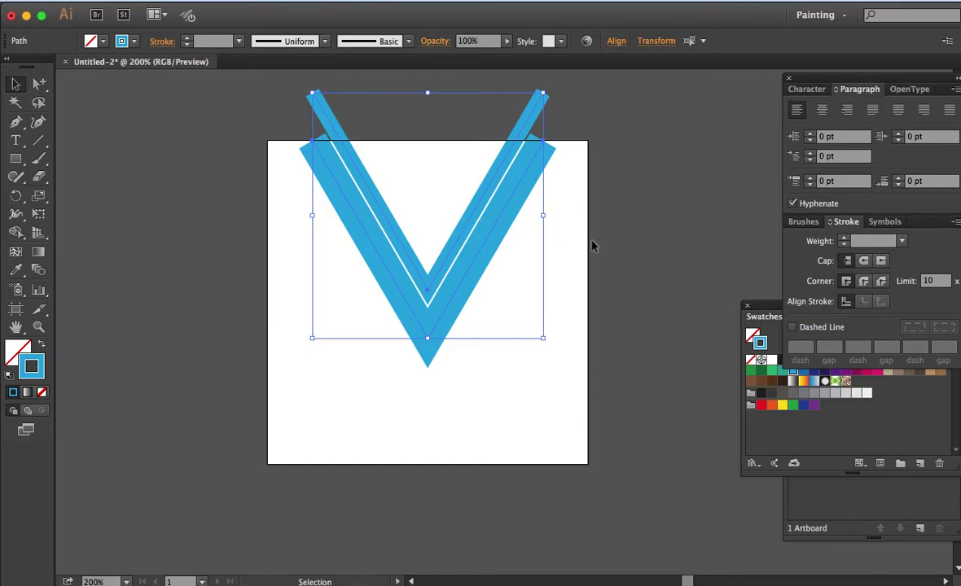
key("a")
key("super+shift+a")
left_click(490, 194)
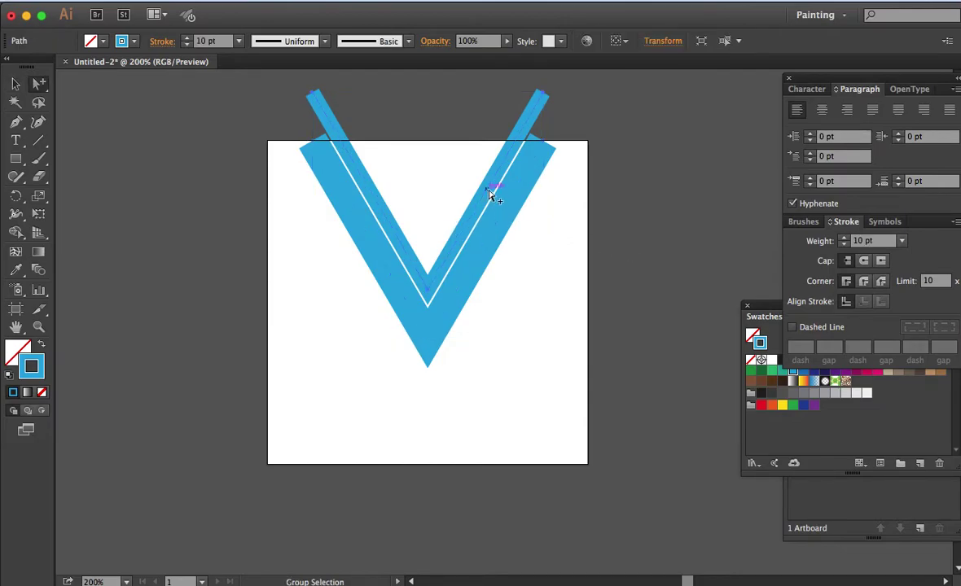
left_click(902, 241)
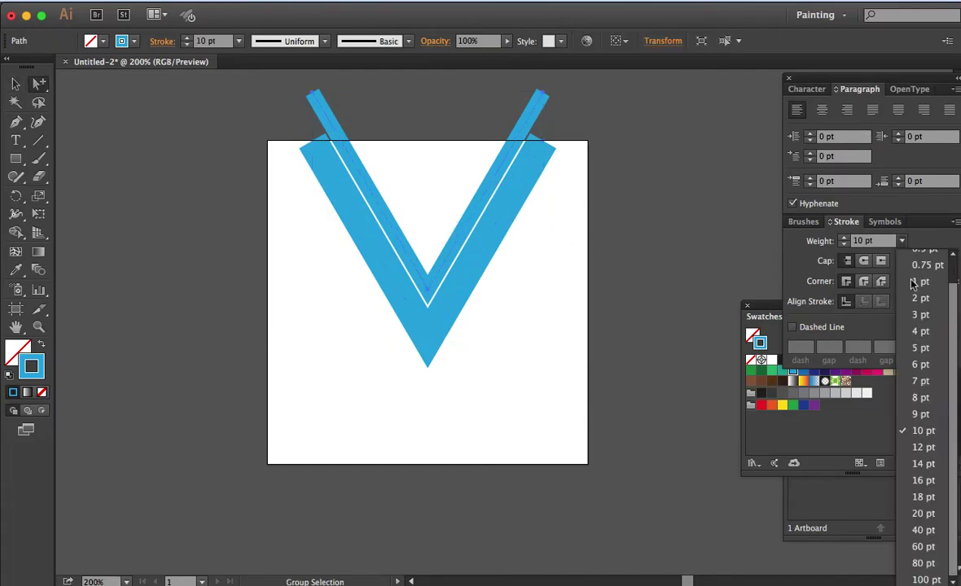
left_click(919, 397)
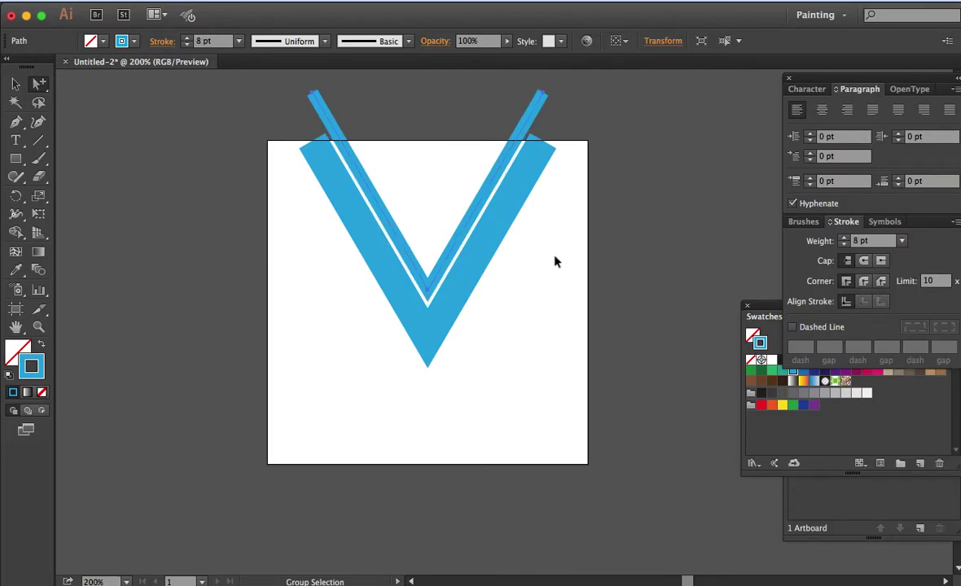
Scale both Vs down proportionally about their common centre until the thin V's ends meet the artboard's upper edge
key("v")
key("super+a")
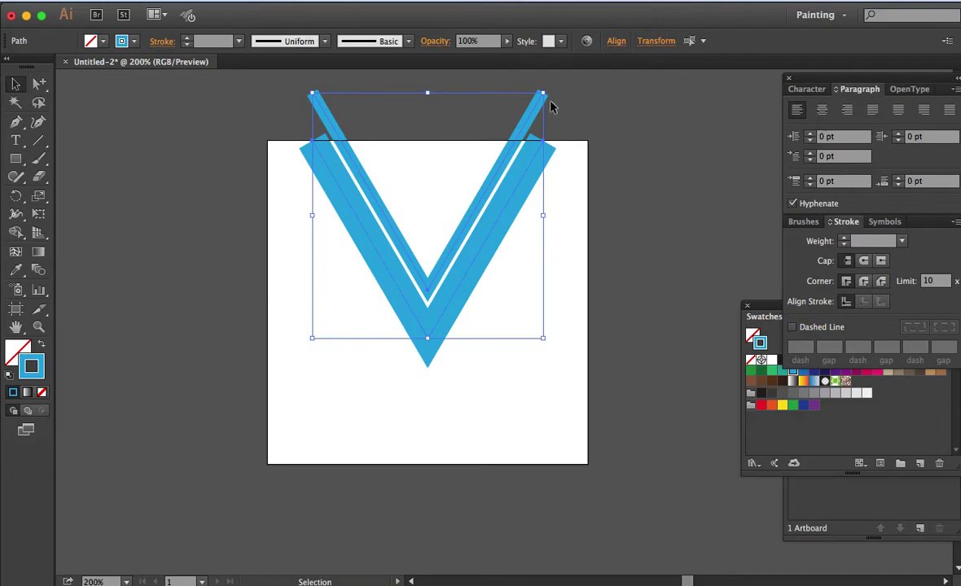
left_click_drag(544, 95, 499, 142)
Duplicate the V pair straight below with a narrow white gap and recolour the copy's strokes medium blue
left_click_drag(488, 206, 477, 281)
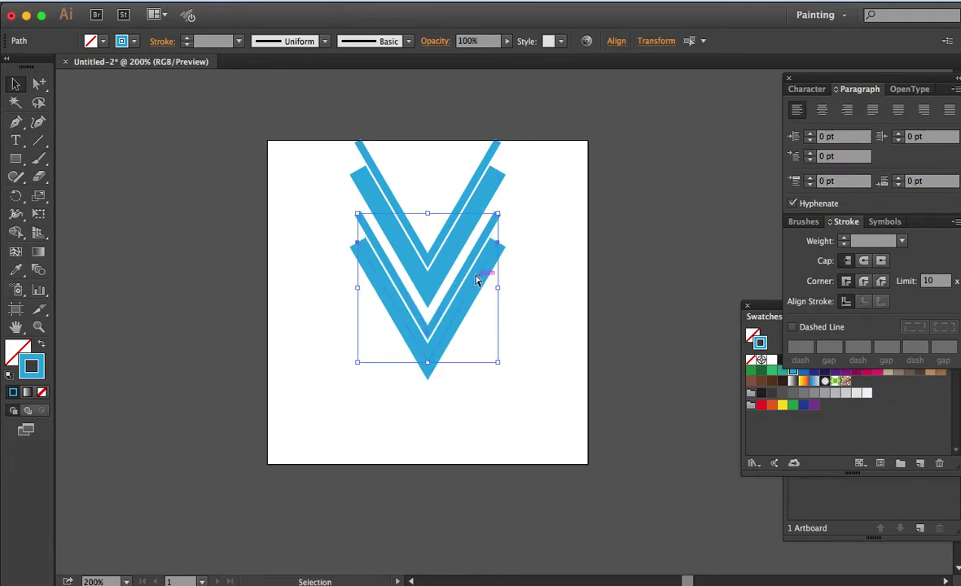
key("Up")
key("Up")
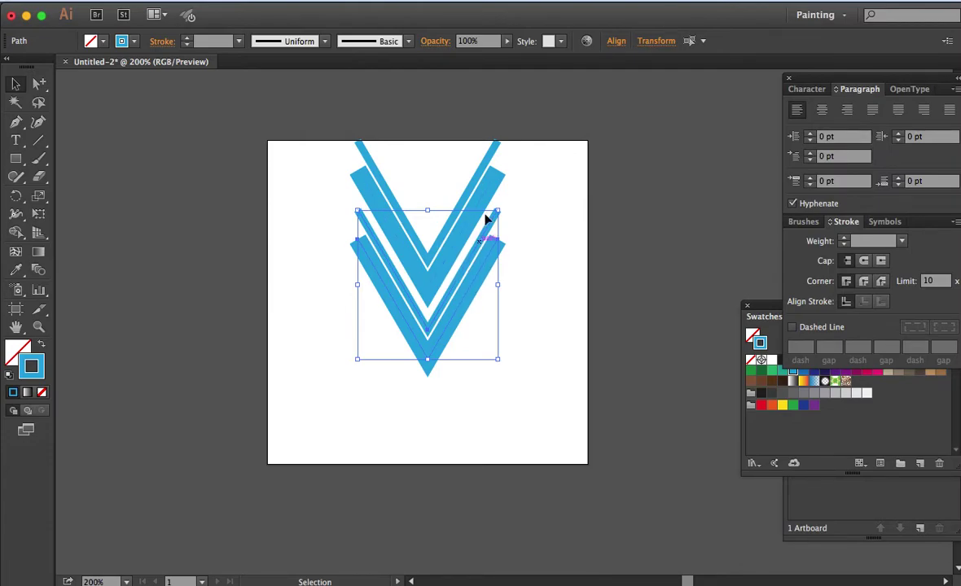
key("x")
left_click(759, 342)
left_click(778, 325)
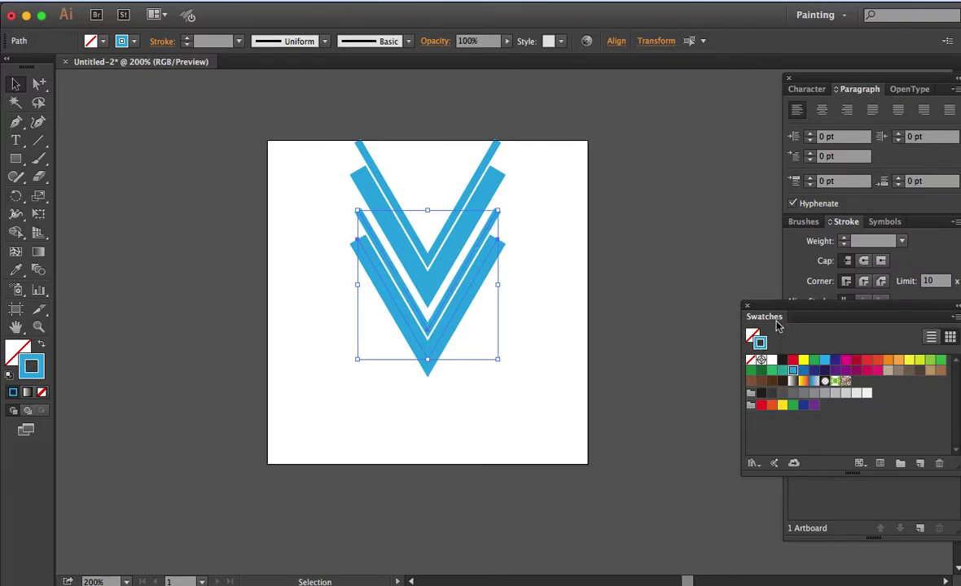
left_click(803, 372)
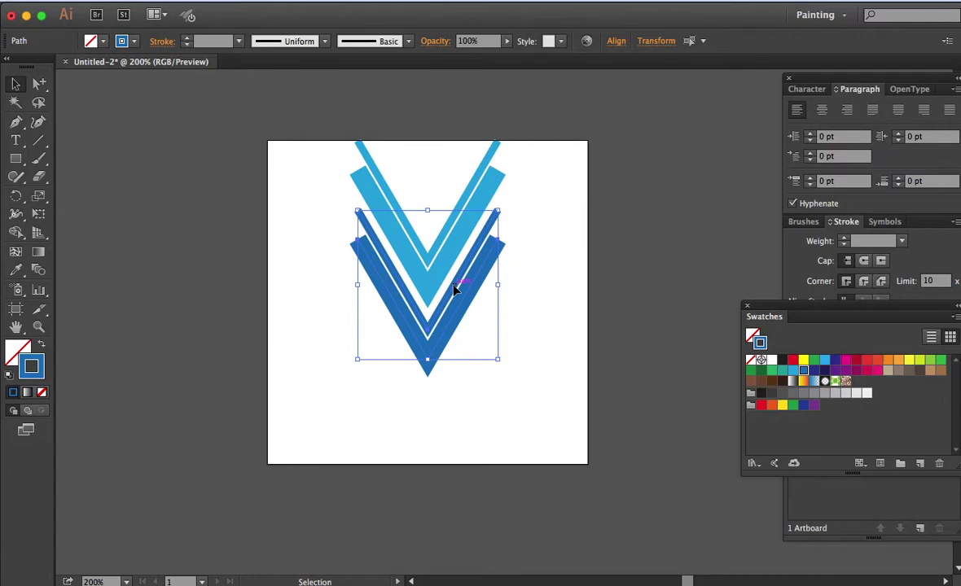
Duplicate the medium-blue V pair straight below with a matching gap and recolour the new copy's strokes dark navy blue
left_click_drag(453, 284, 463, 368)
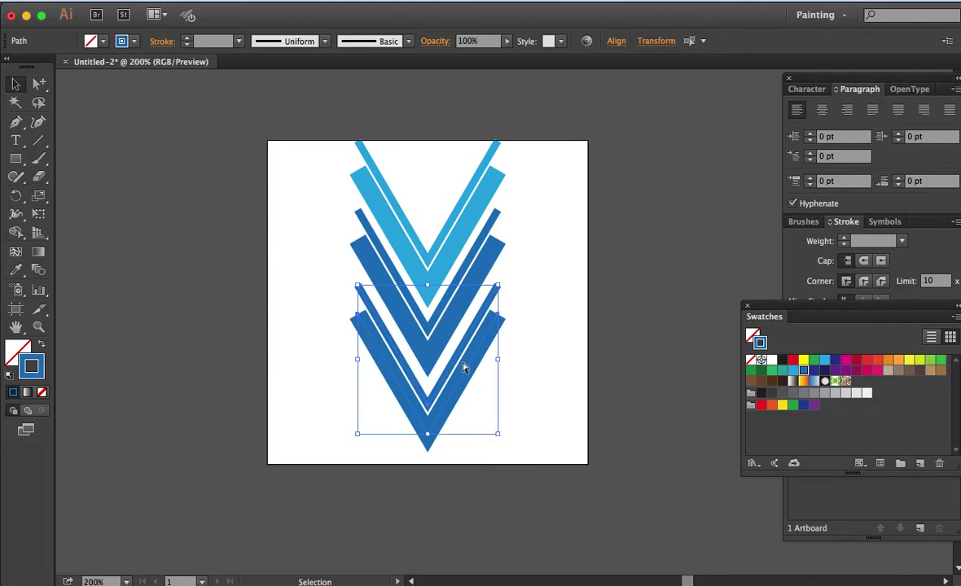
key("Up")
key("Up")
key("Up")
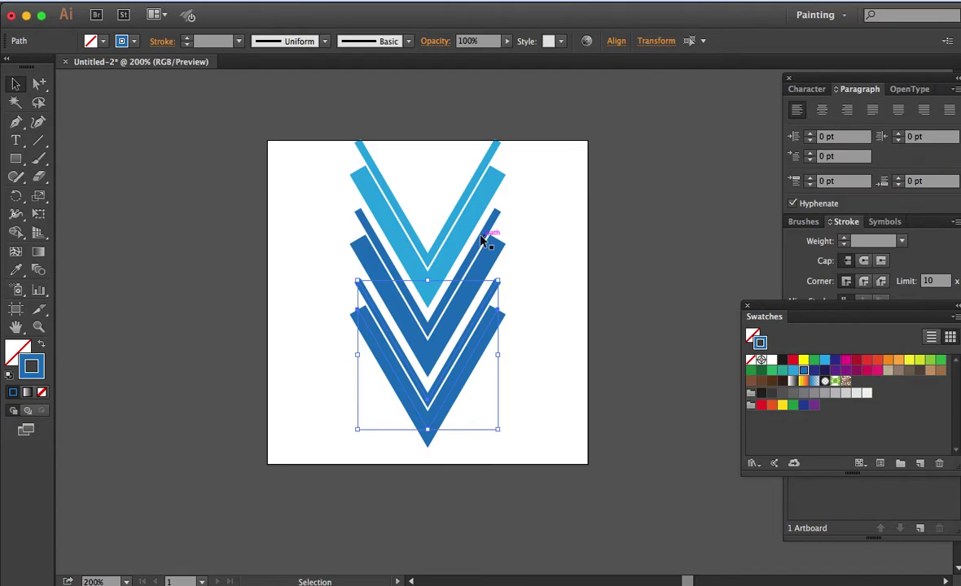
left_click(814, 371)
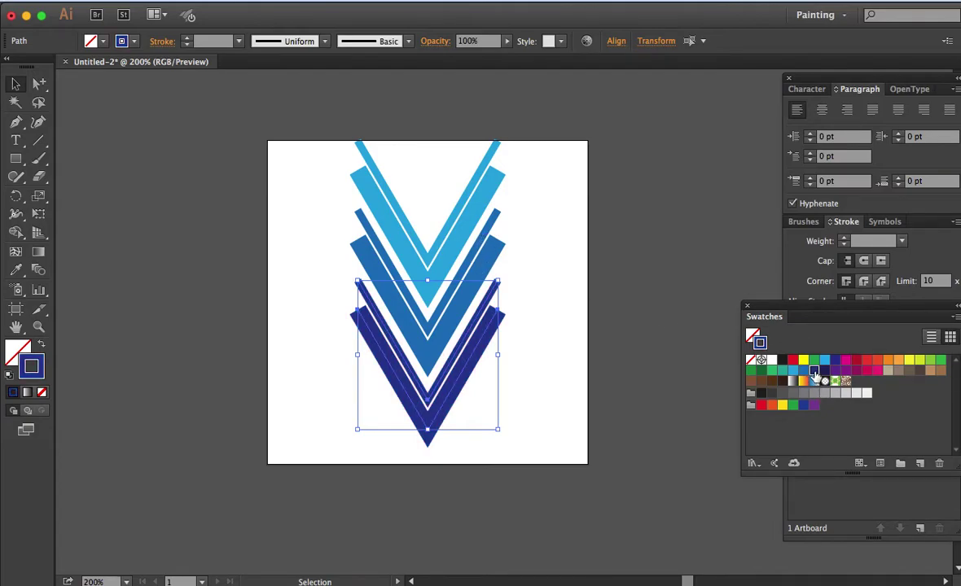
key("a")
left_click(535, 390)
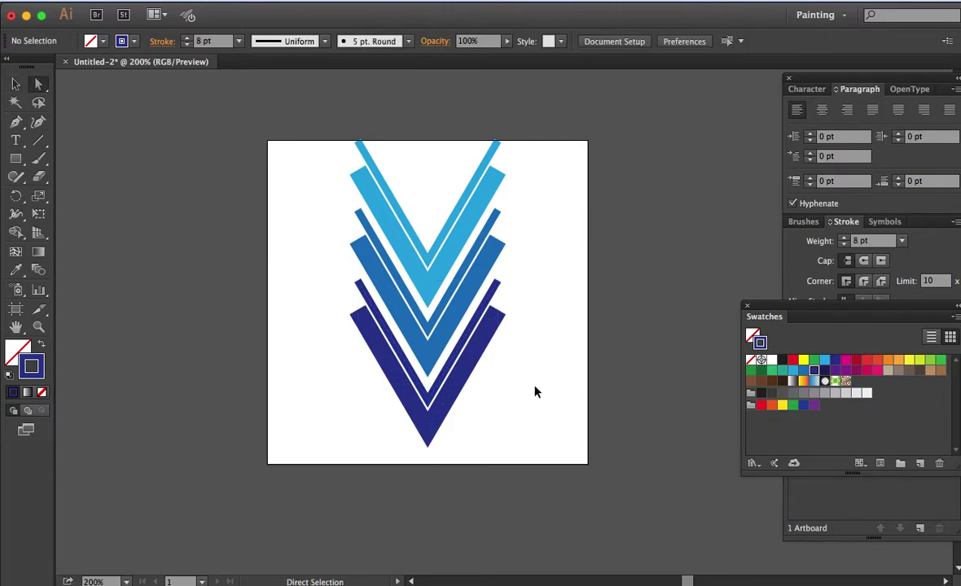
Copy all three V pairs and paste them as pixels above the FRONT layer of POLO SHIRT.tif in Photoshop
key("v")
left_click_drag(532, 428, 466, 232)
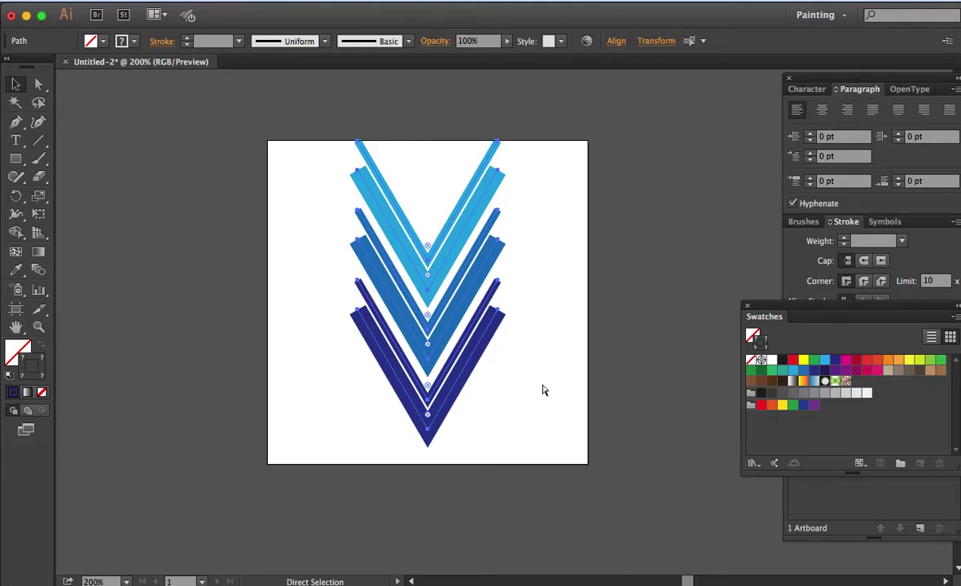
key("super+Tab")
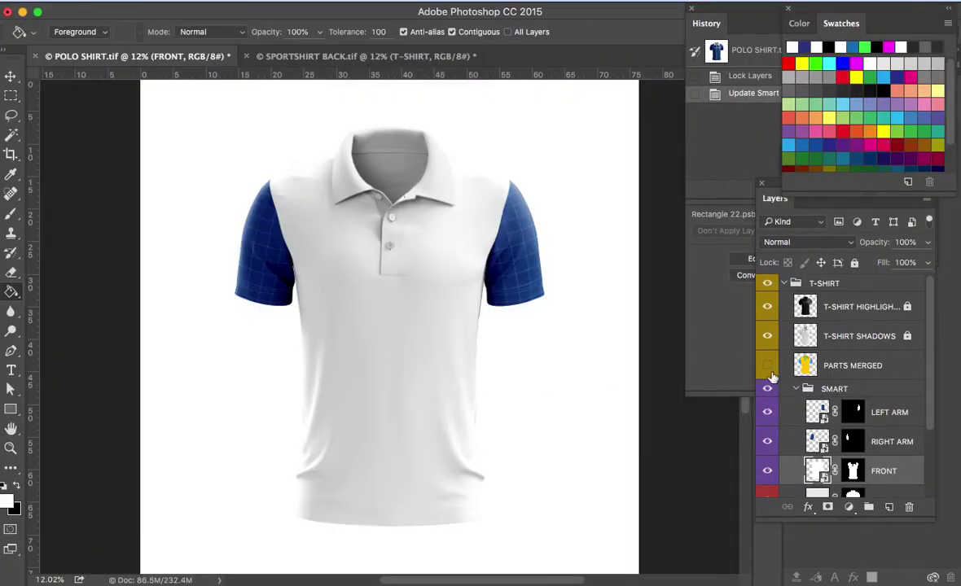
scroll(932, 433, "down", 1)
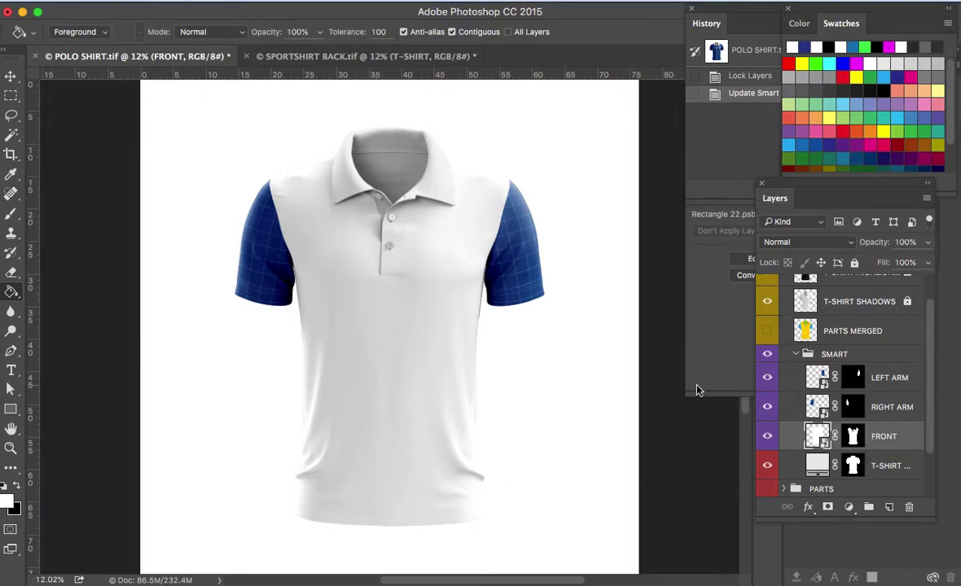
key("super+v")
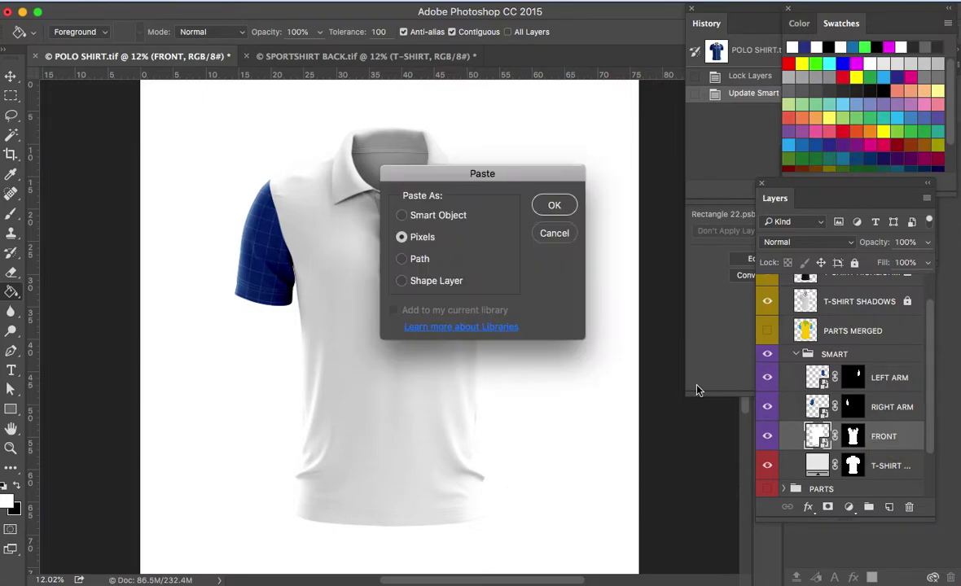
left_click(553, 204)
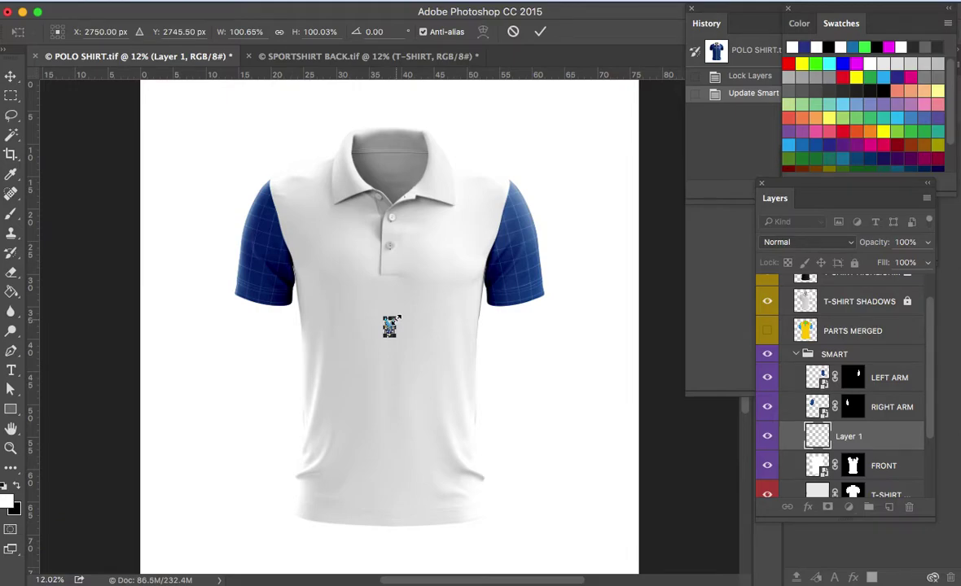
Stretch the pasted chevrons to about 3302% width and 2043% height, spanning the shirt sleeve to sleeve with the lowest tip at the hem
left_click_drag(398, 318, 562, 161)
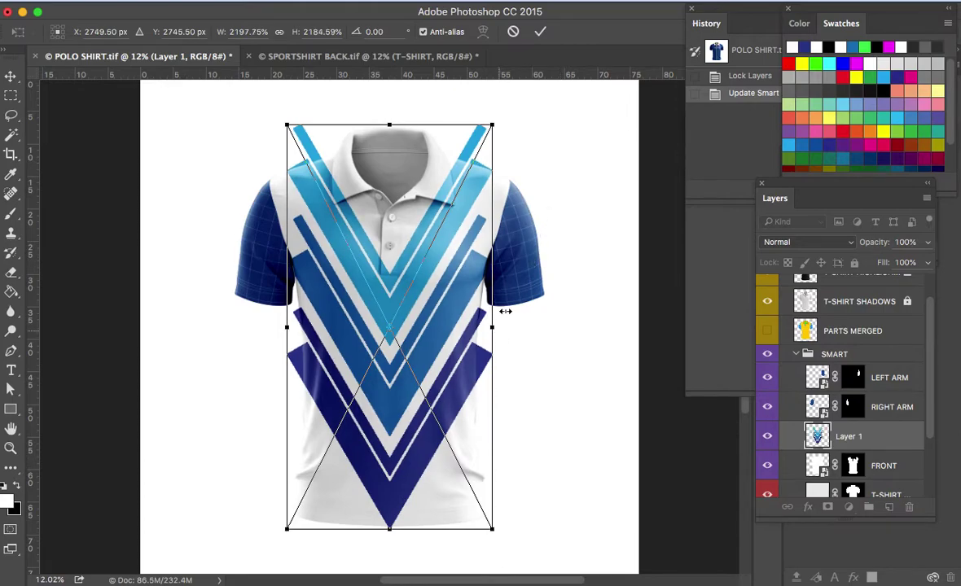
left_click_drag(498, 123, 532, 97)
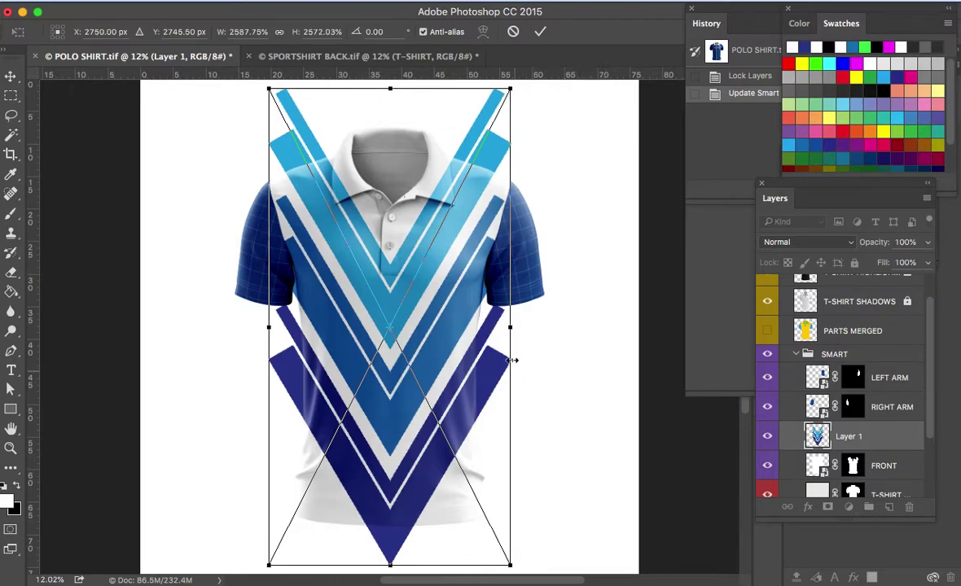
left_click_drag(510, 564, 492, 526)
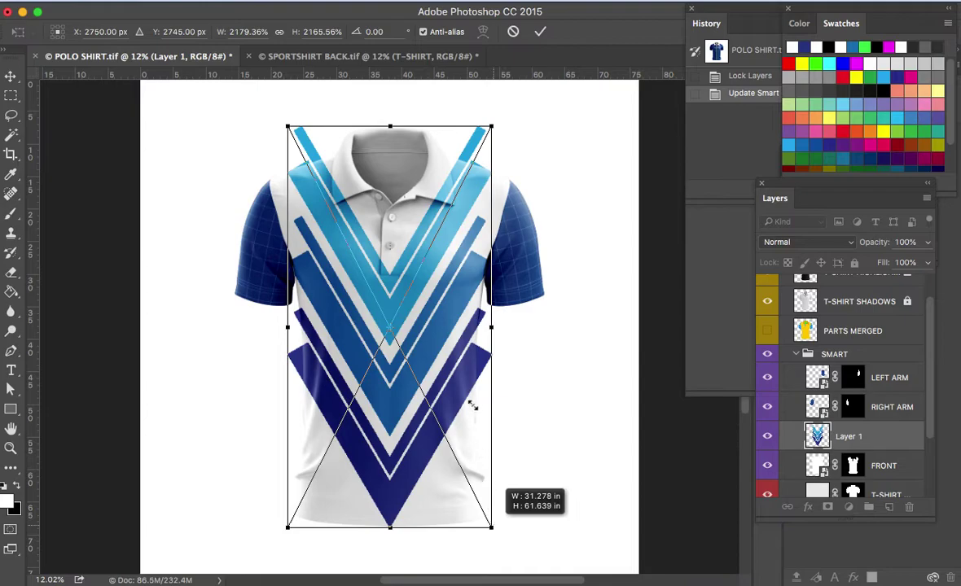
left_click_drag(500, 328, 543, 335)
left_click_drag(392, 526, 394, 508)
left_click_drag(414, 460, 414, 455)
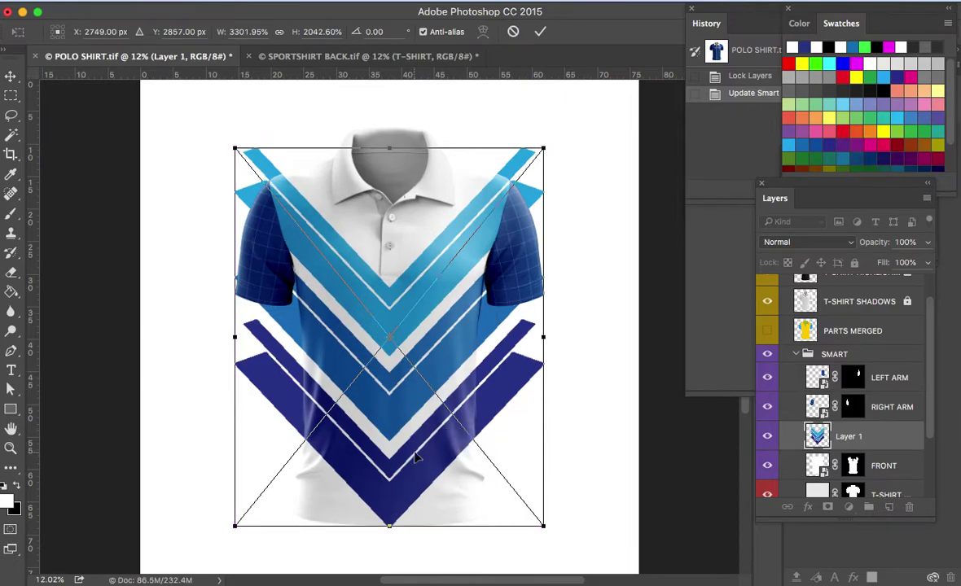
key("Return")
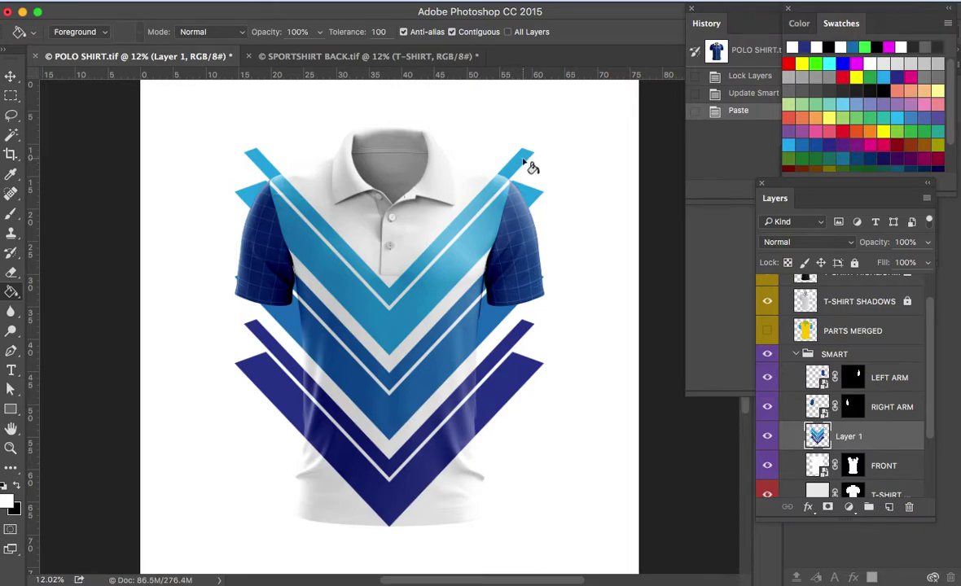
key("i")
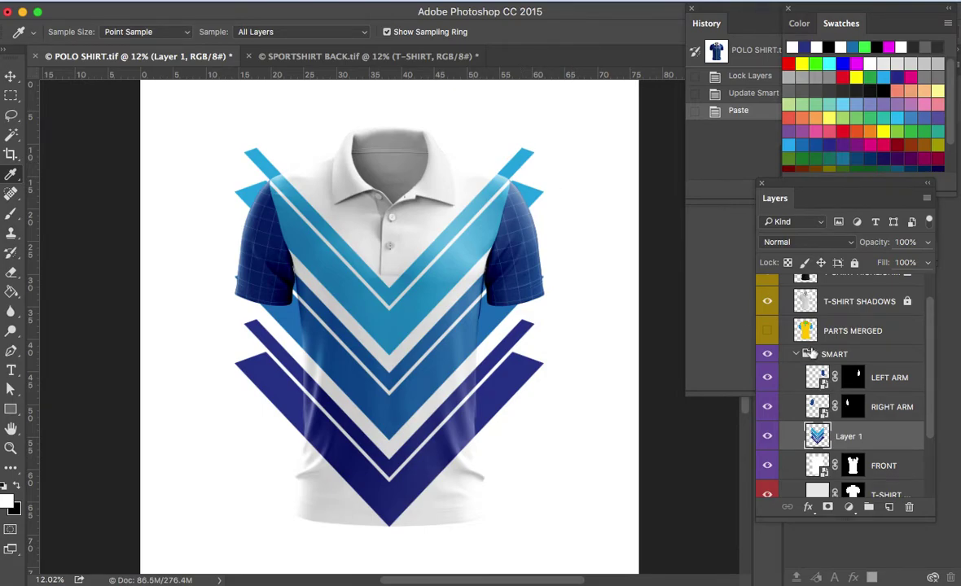
Sample the chevrons' light blue, fill a new layer with it inside the LEFT ARM smart object, then save and close that document
left_click(517, 161)
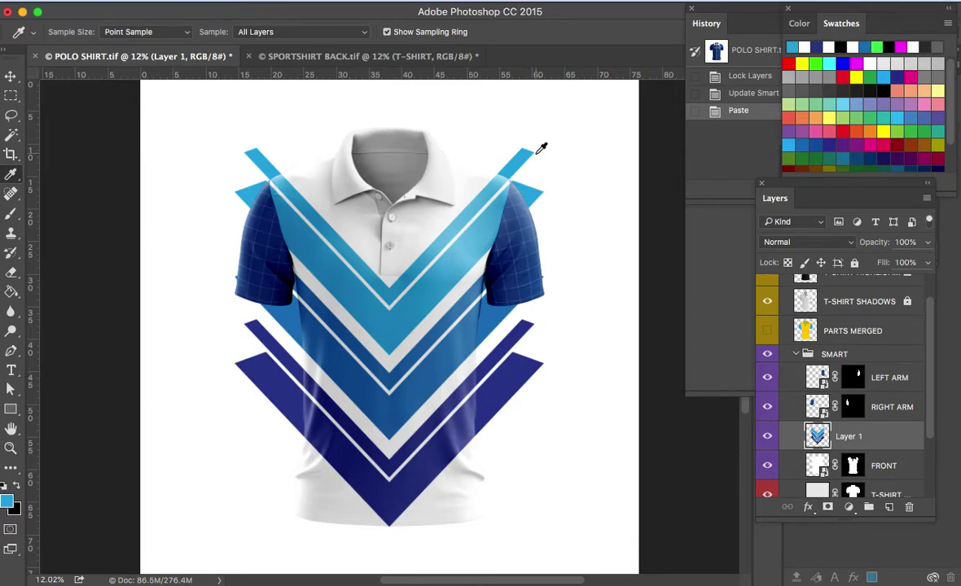
left_click(902, 376)
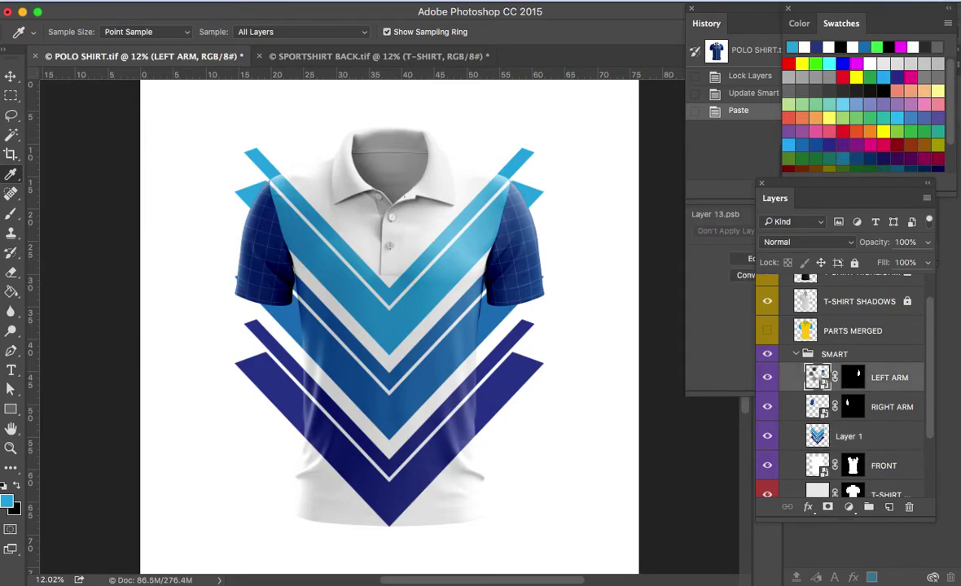
double_click(817, 377)
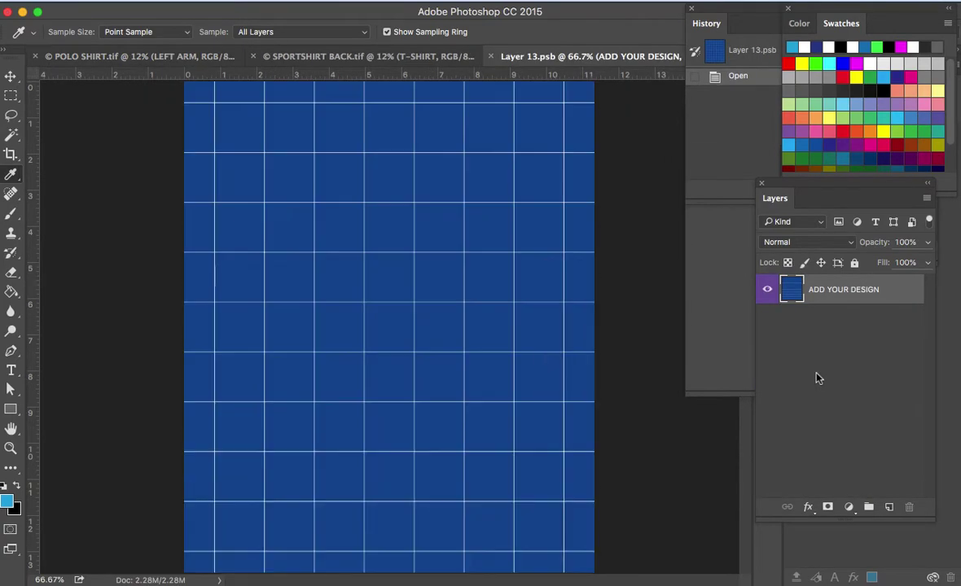
left_click(890, 507)
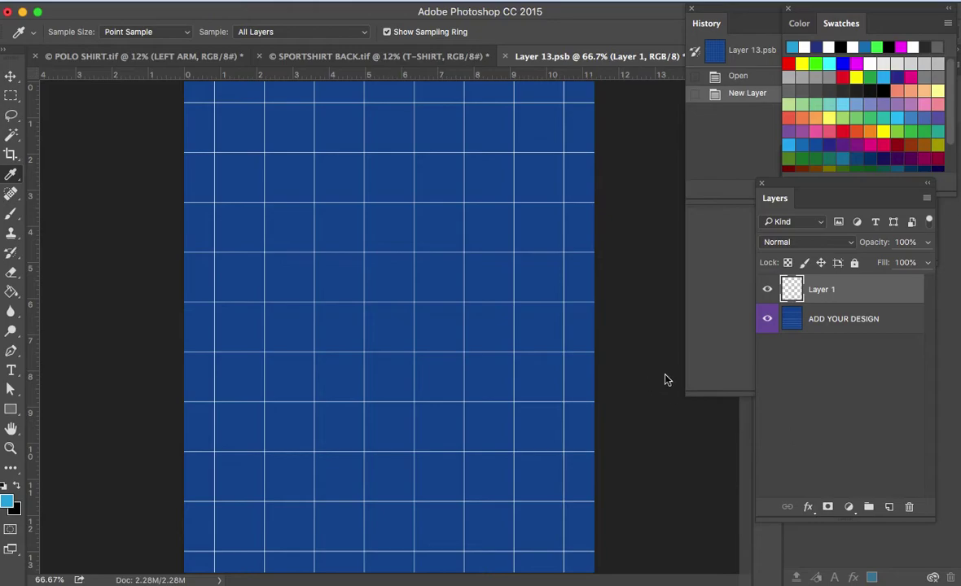
key("g")
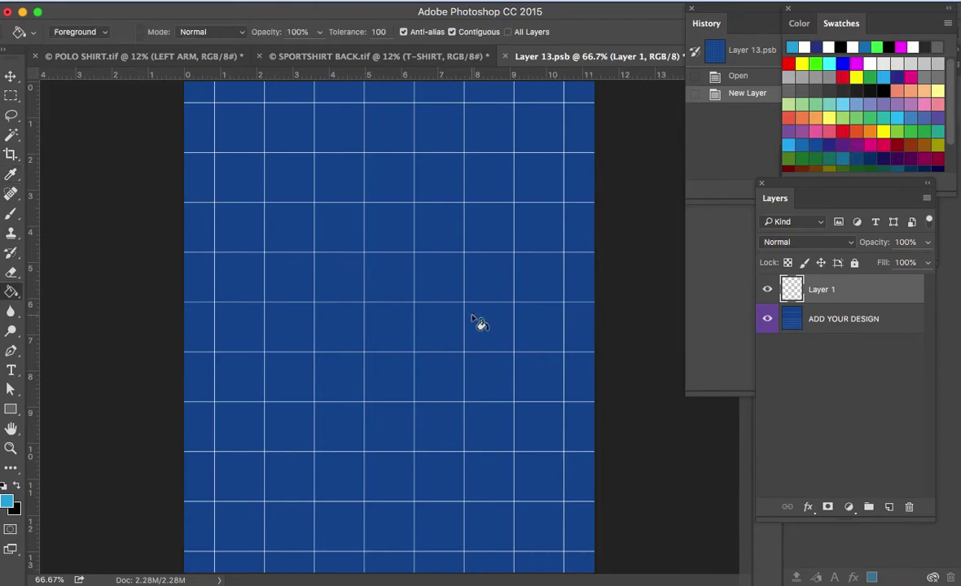
left_click(479, 324)
key("ctrl+s")
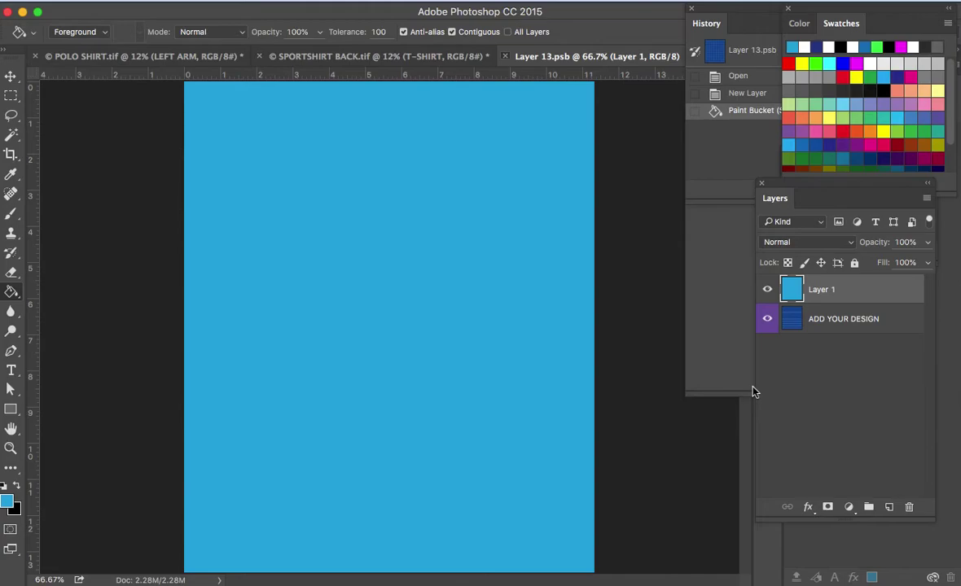
key("super+w")
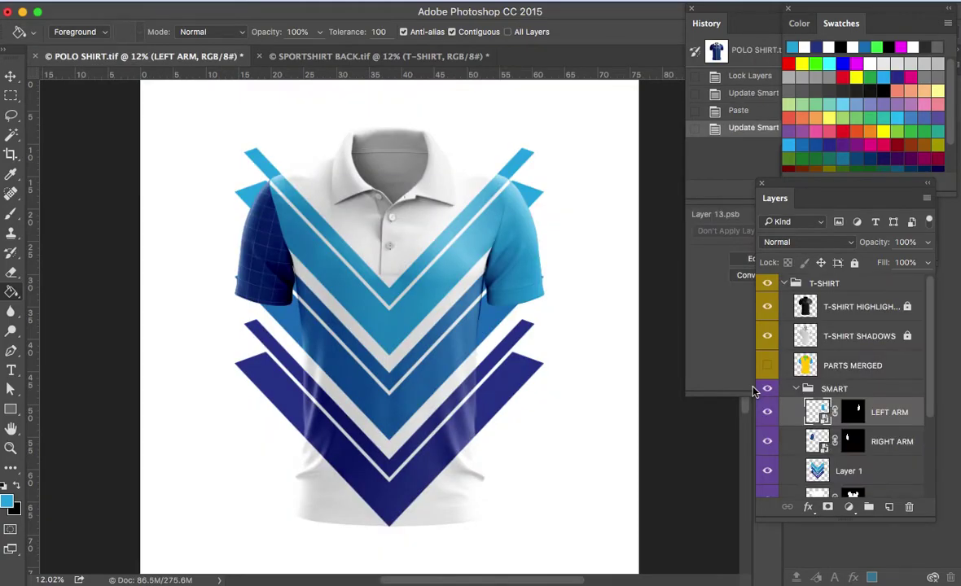
Fill a new layer with the same light blue inside the RIGHT ARM smart object, then save and close it
left_click(818, 440)
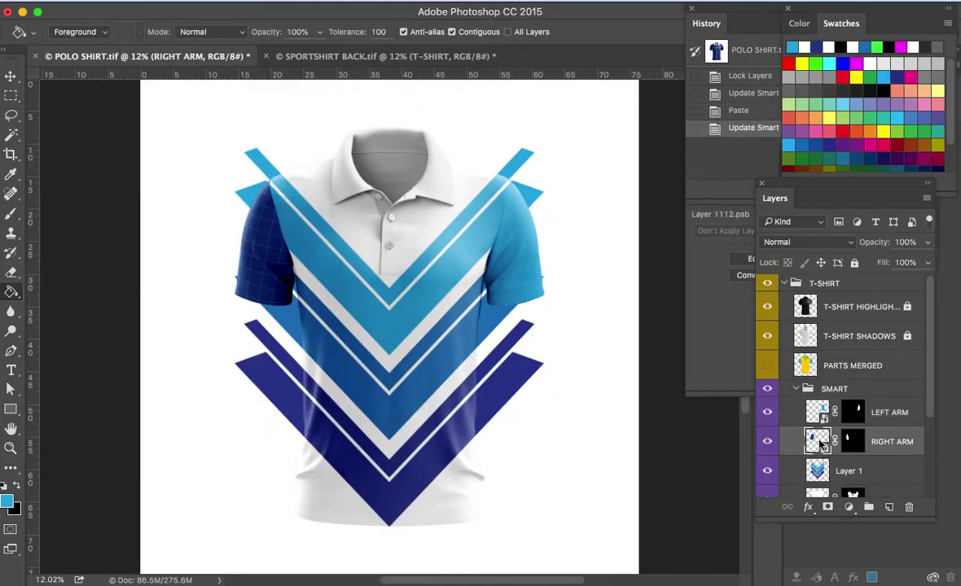
double_click(818, 440)
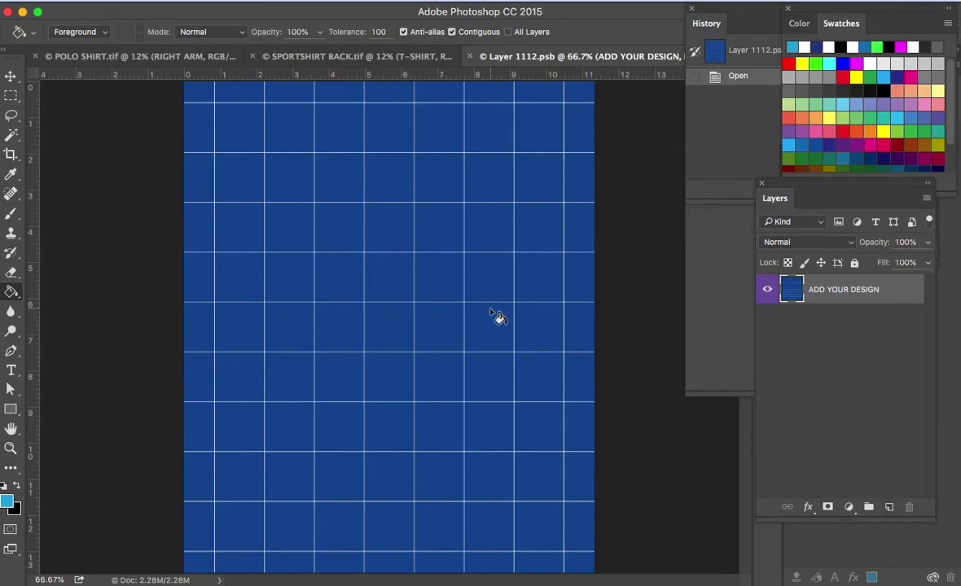
left_click(888, 507)
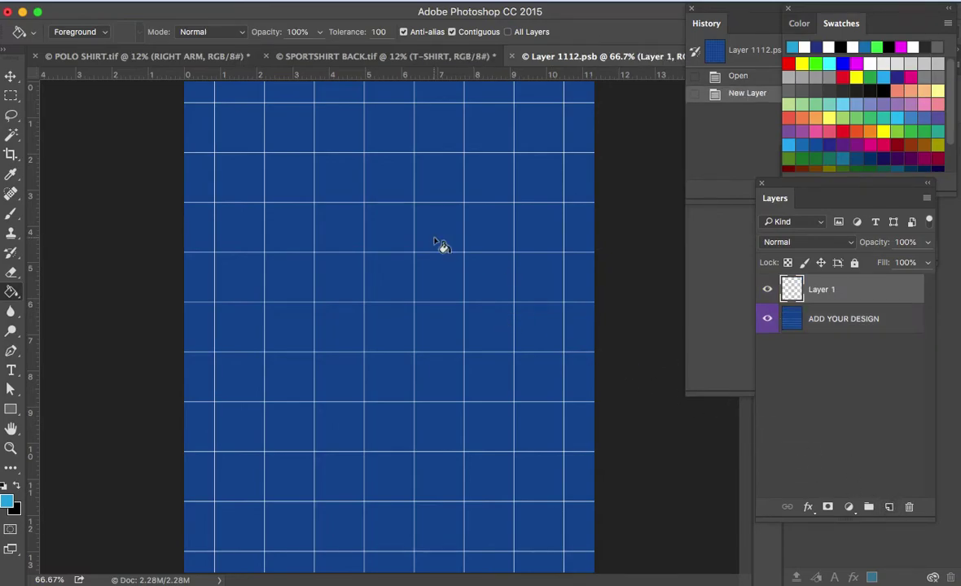
left_click(437, 243)
key("super+s")
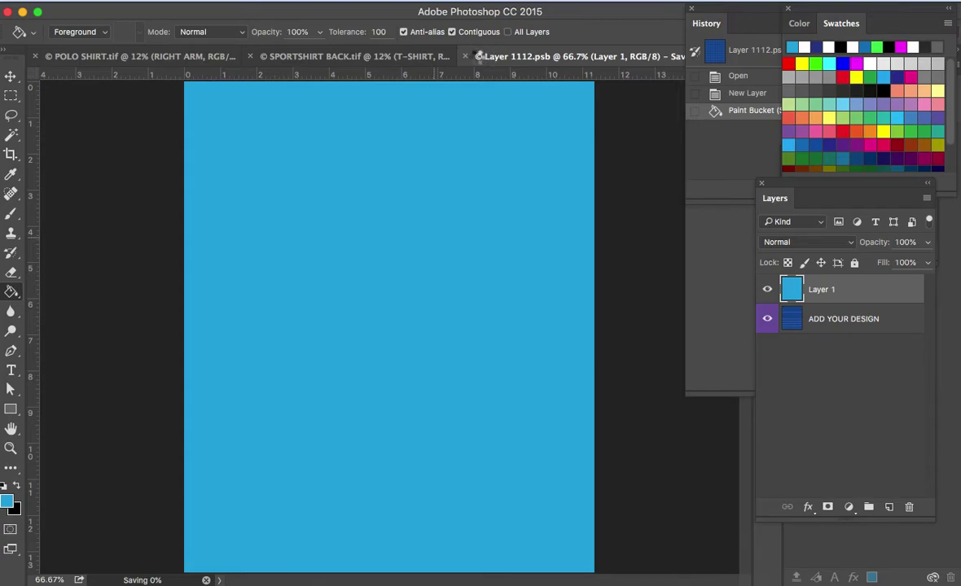
left_click(512, 56)
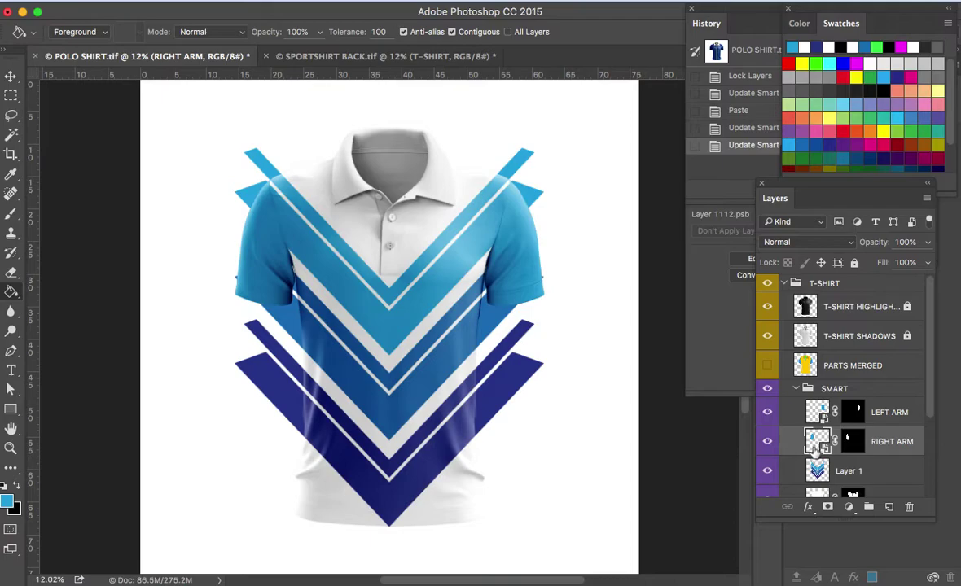
Clip the chevron artwork on Layer 1 to the FRONT layer of the shirt
key("v")
left_click(520, 170)
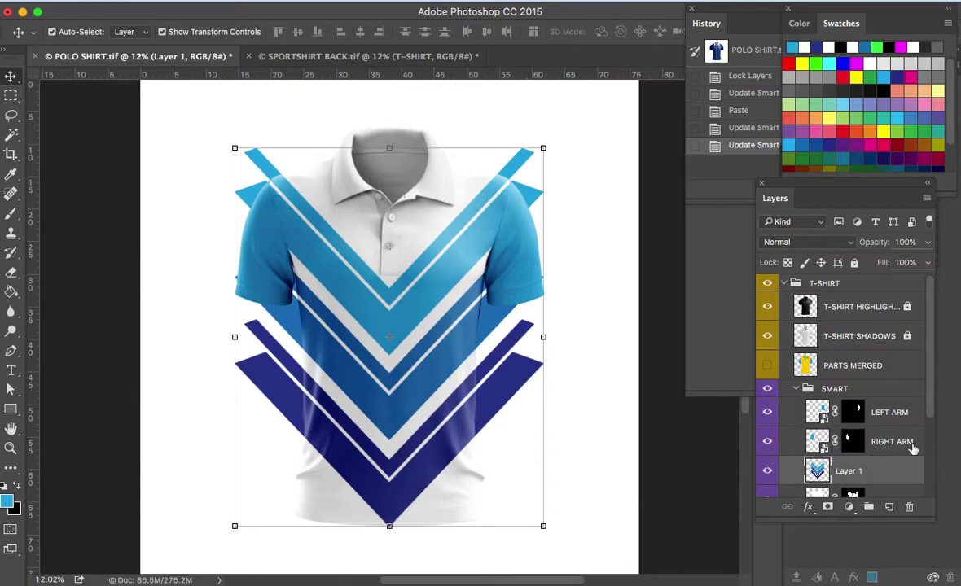
scroll(933, 440, "down", 2)
scroll(932, 440, "down", 1)
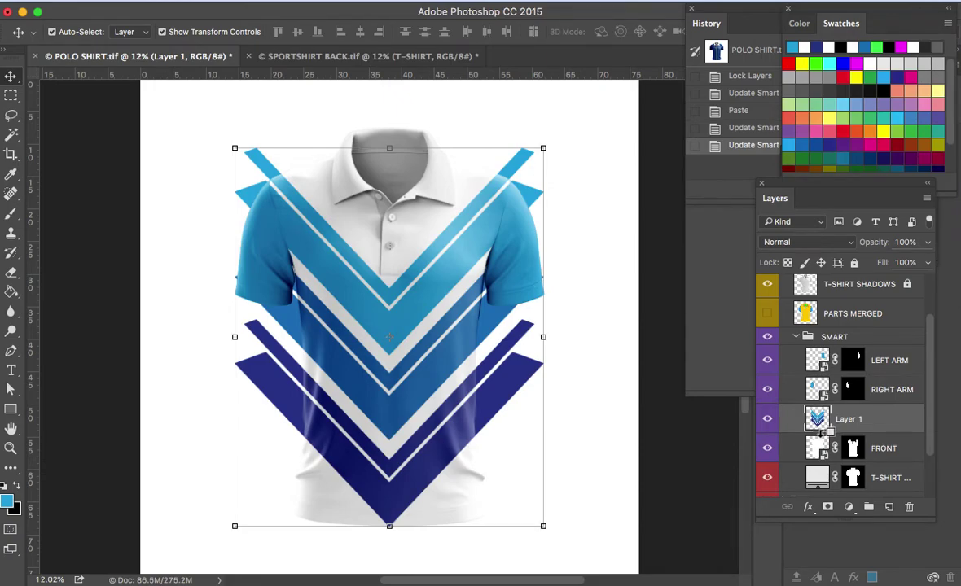
left_click(820, 433, "alt")
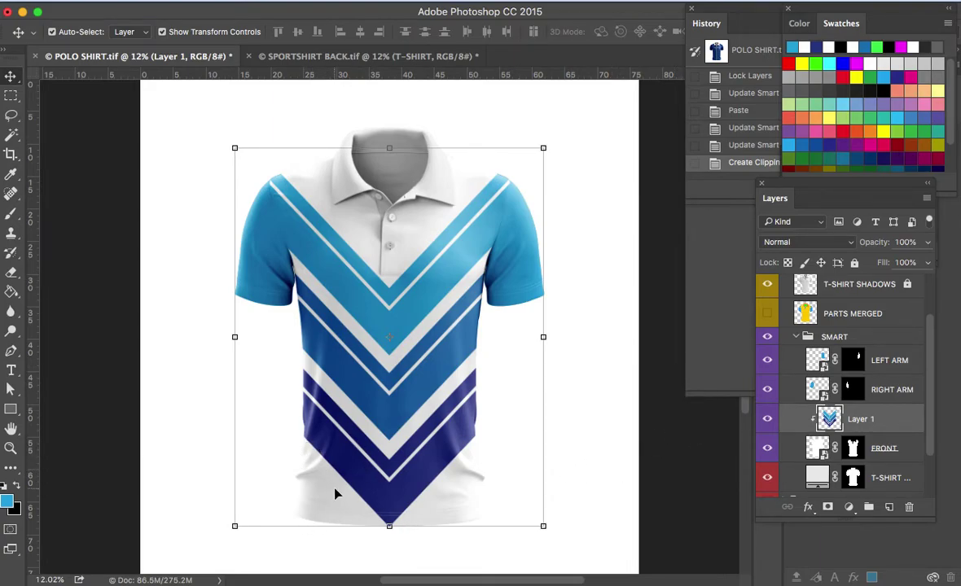
Sample the dark navy of the lowest chevron as the foreground colour
key("a")
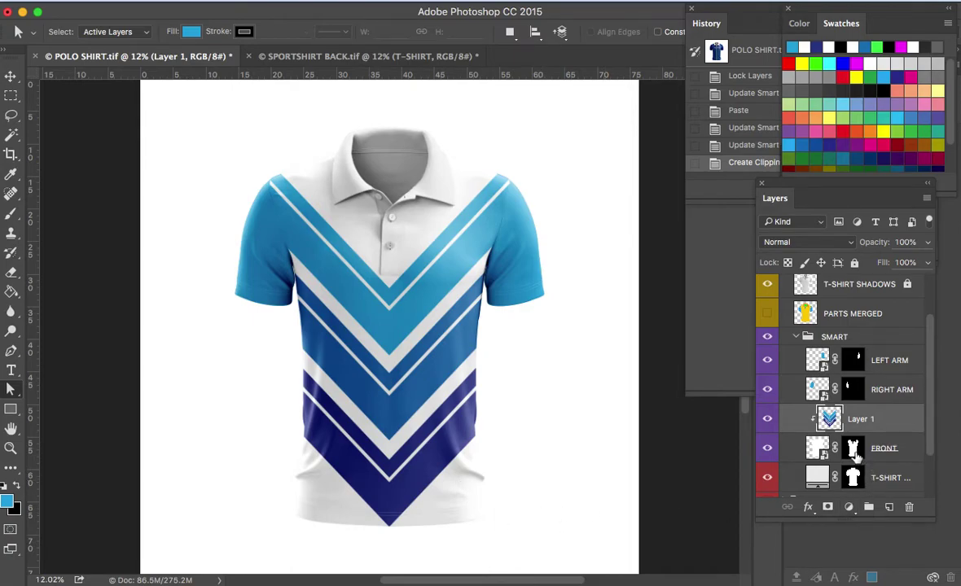
key("p")
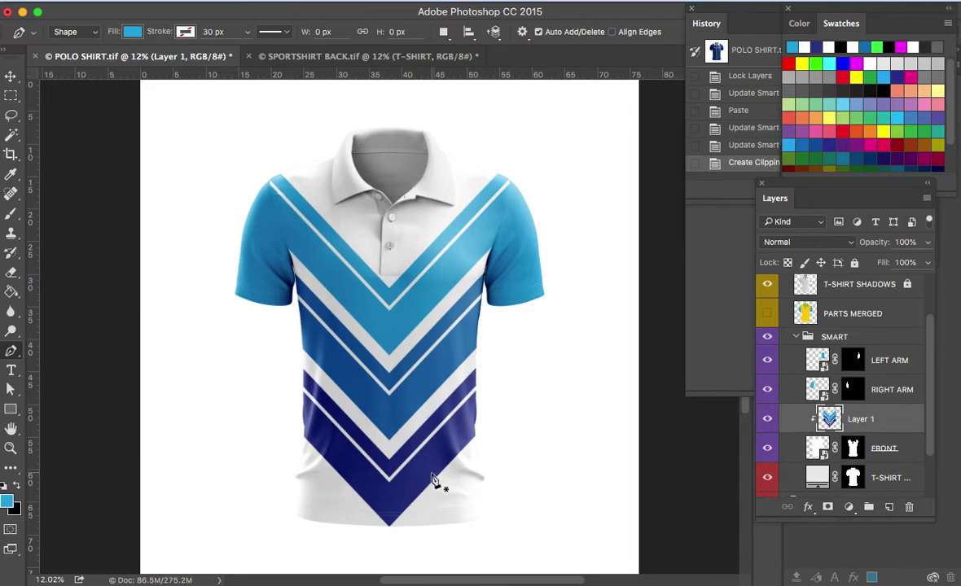
key("i")
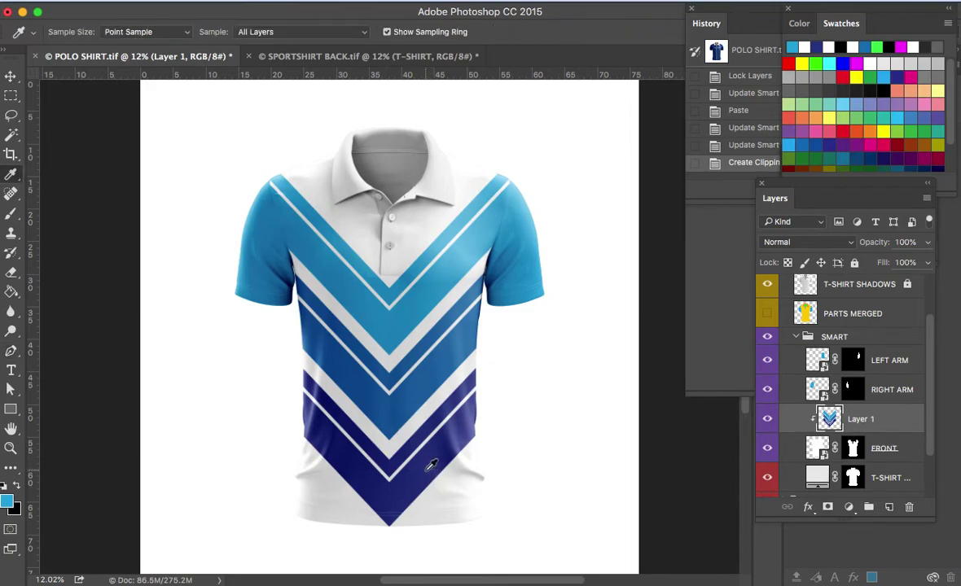
left_click(426, 471)
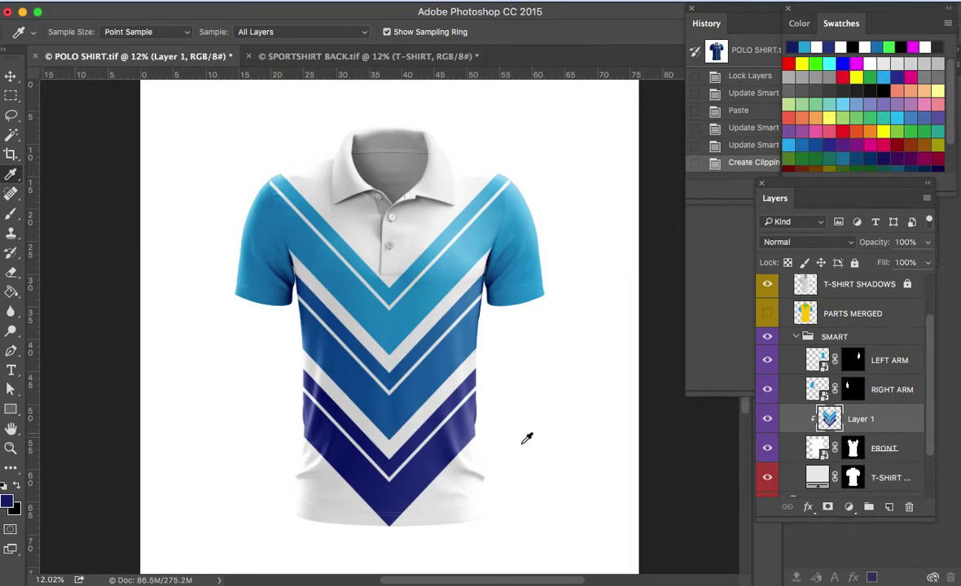
left_click(434, 461)
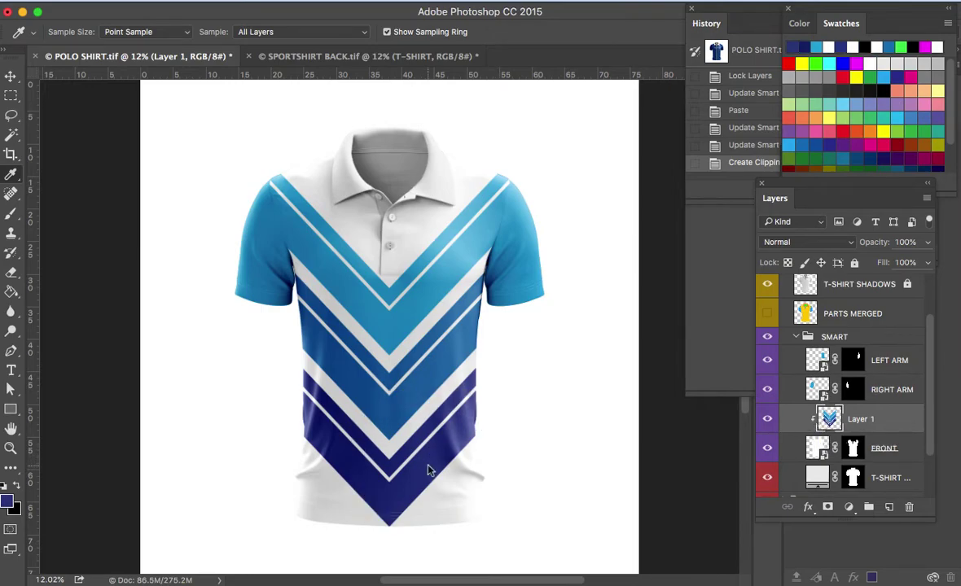
Draw a closed navy Pen shape about 2198 × 1330 px over the shirt's hem, its upper edge notched in a V along the lowest chevron
key("p")
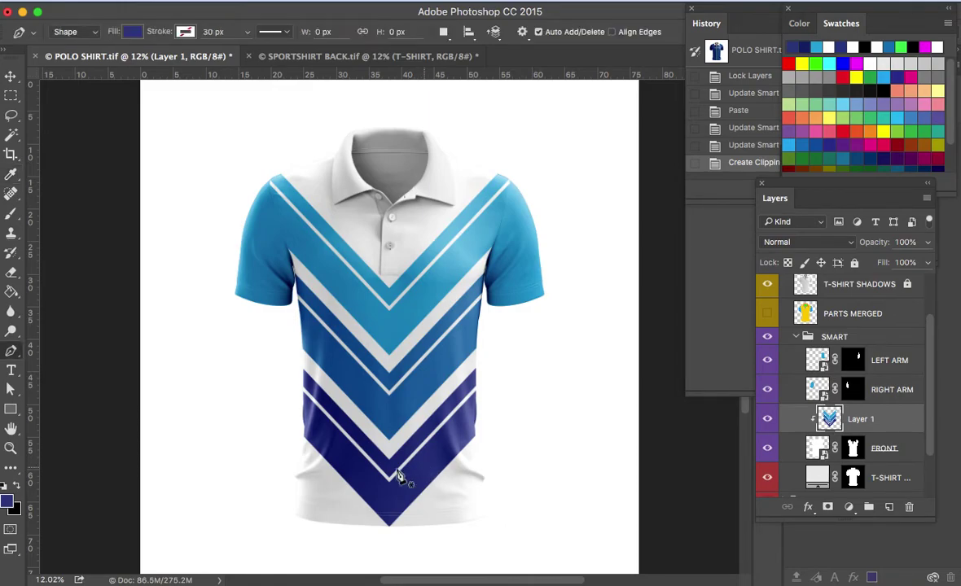
left_click(314, 424)
left_click(290, 425)
left_click(298, 543)
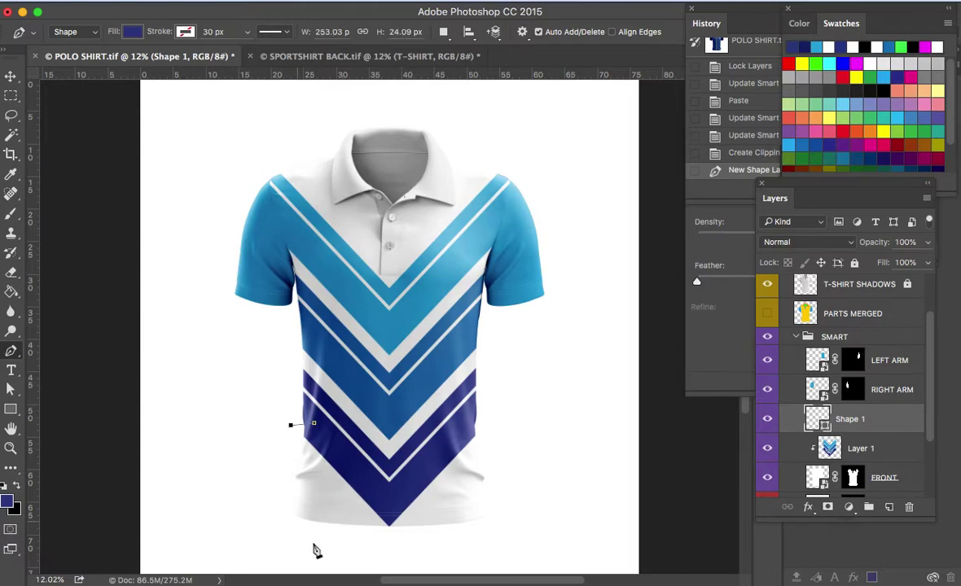
left_click(490, 543)
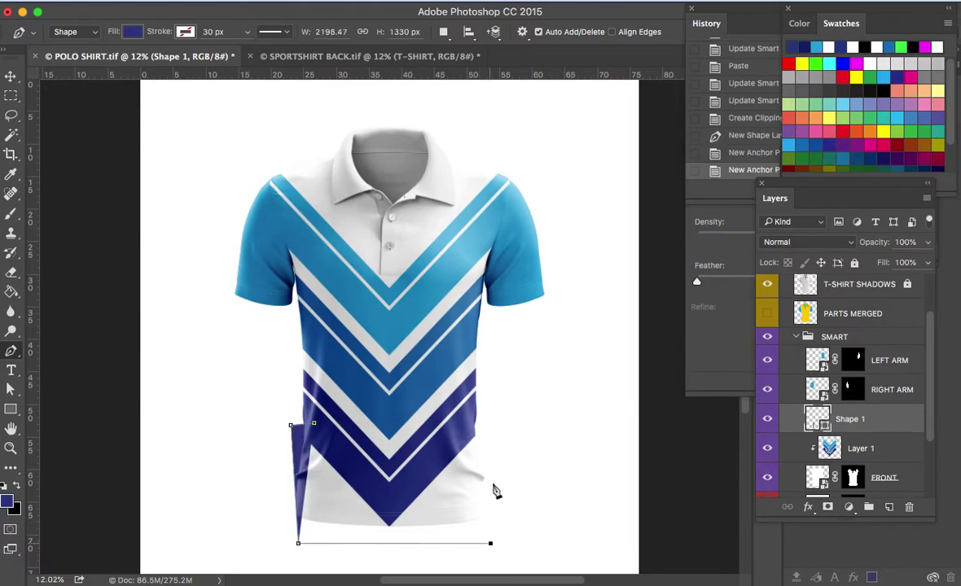
left_click(485, 424)
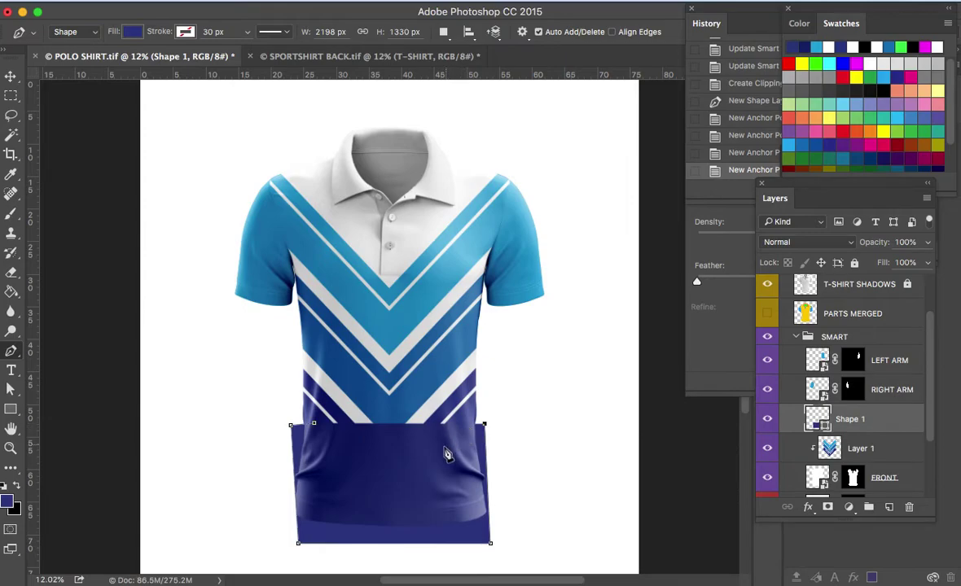
left_click(461, 428)
left_click(386, 493)
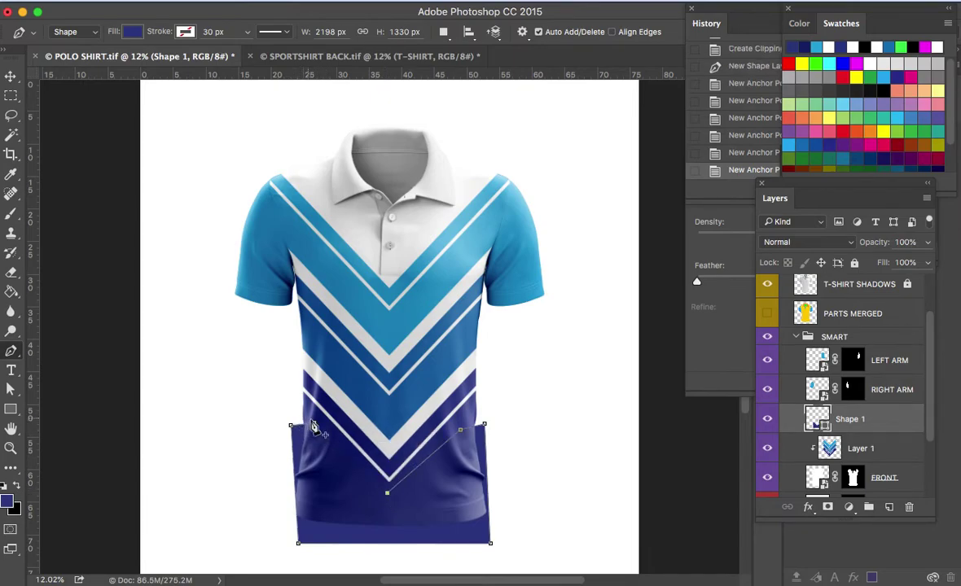
left_click(314, 425)
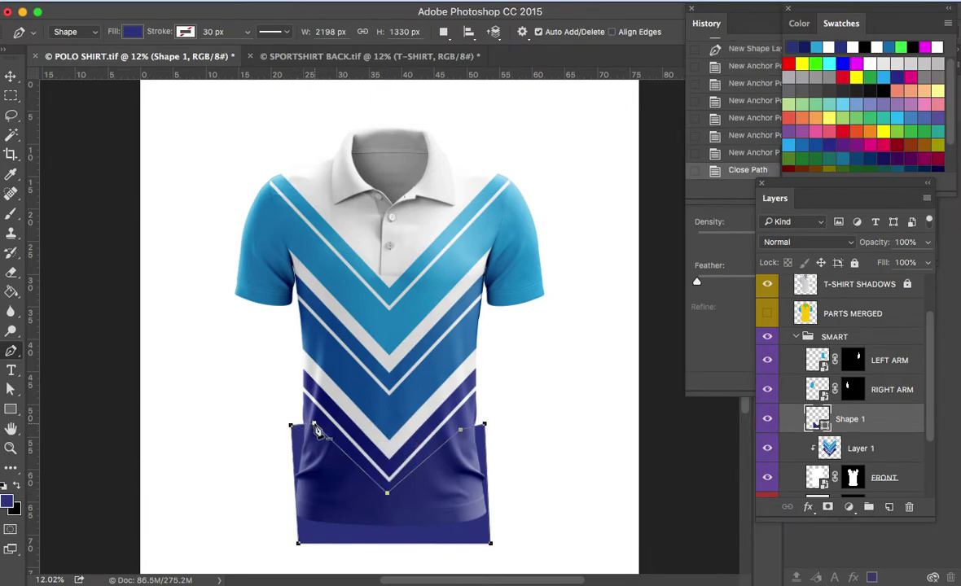
Clip the navy hem shape on Shape 1 to the shirt's FRONT layer and deselect its path
left_click(10, 75)
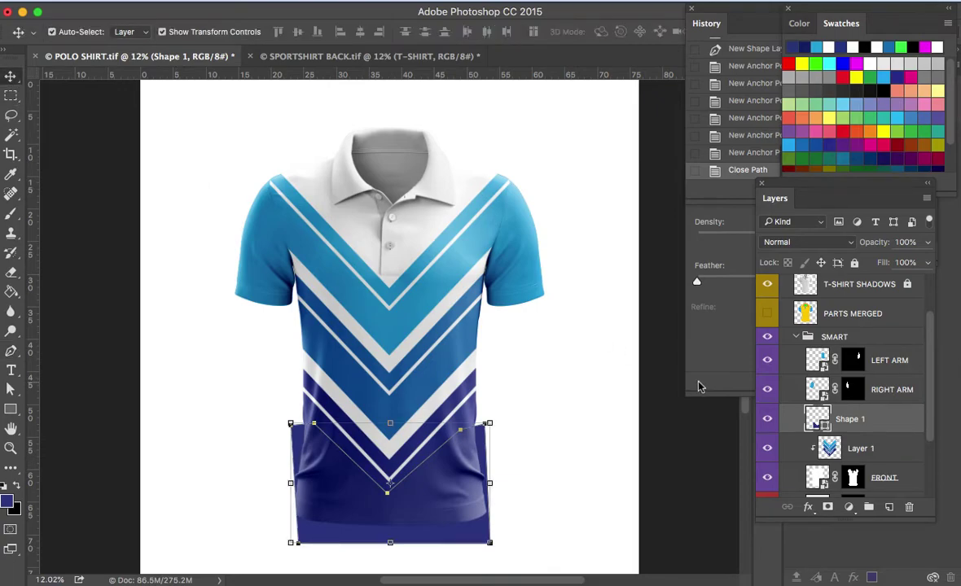
left_click(815, 433, "alt")
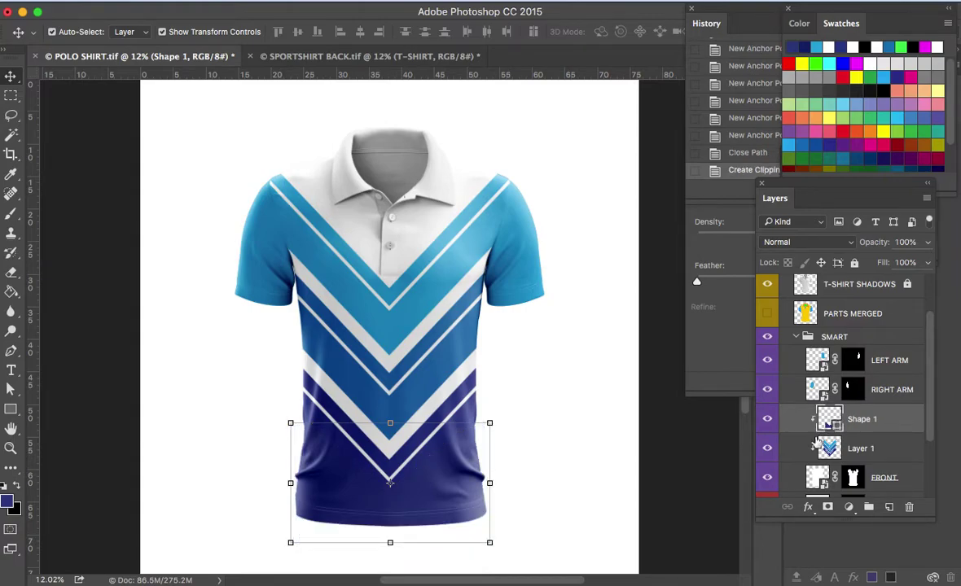
key("a")
left_click(696, 475)
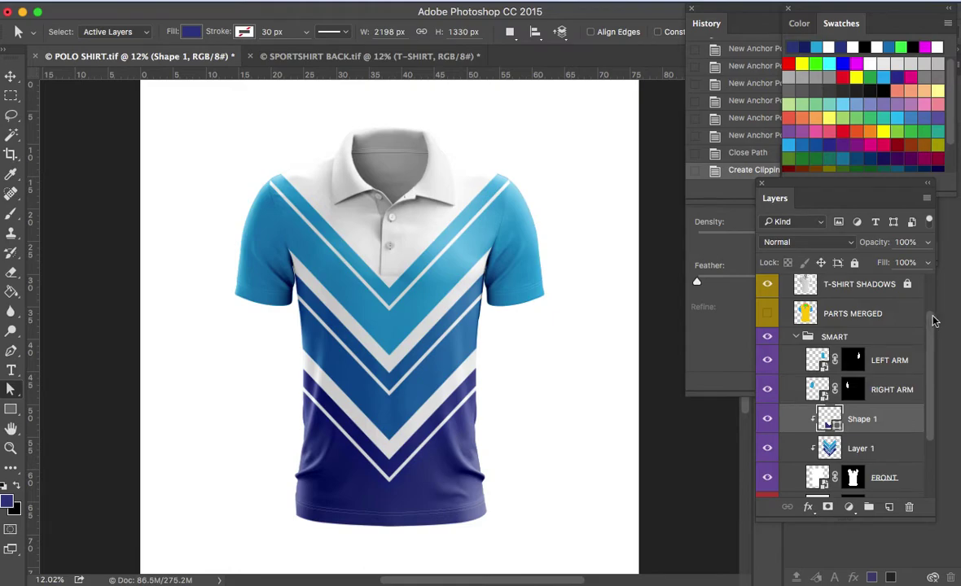
Add the navy text "creative mind designs" in College Bold, 72 pt, on the chest beside the buttons
scroll(930, 322, "up", 1)
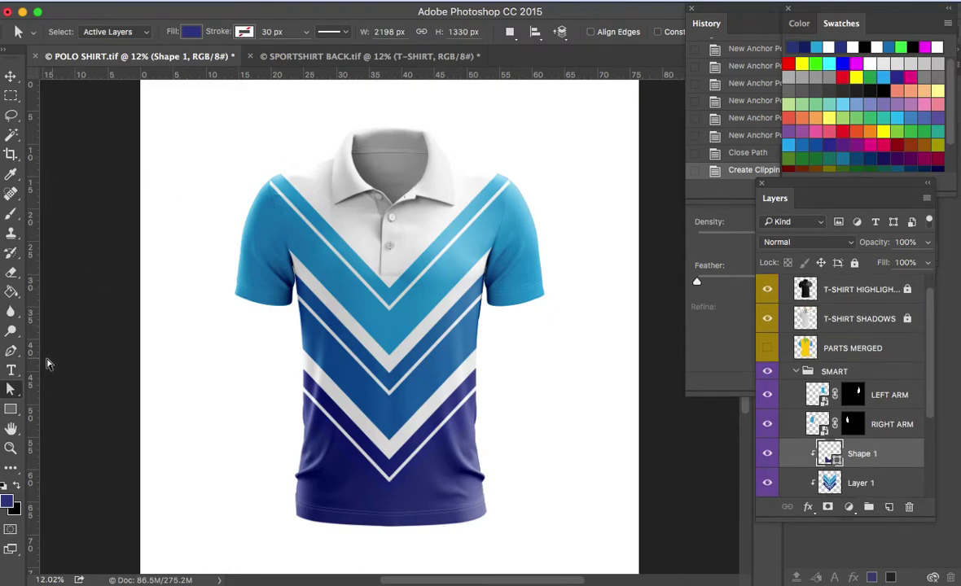
key("t")
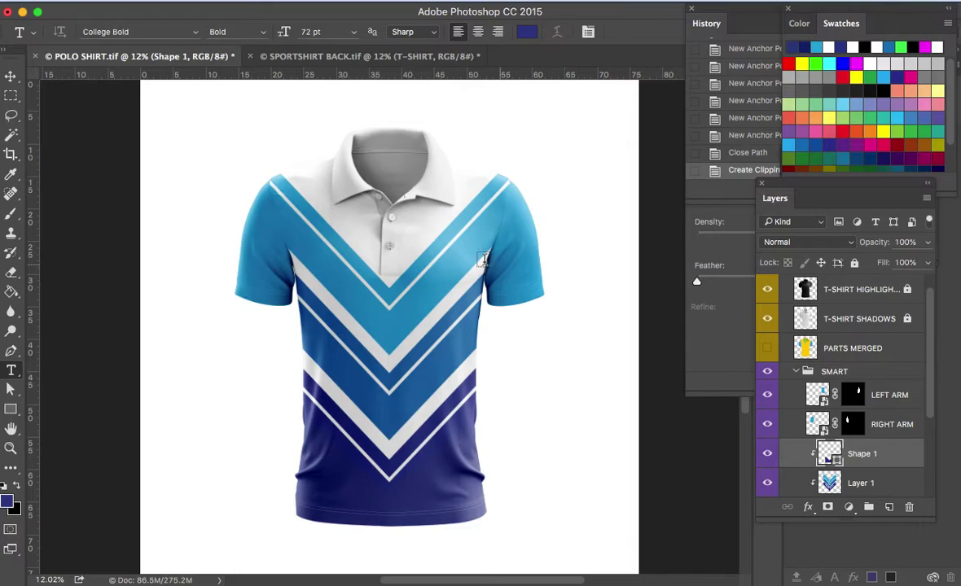
left_click(495, 275)
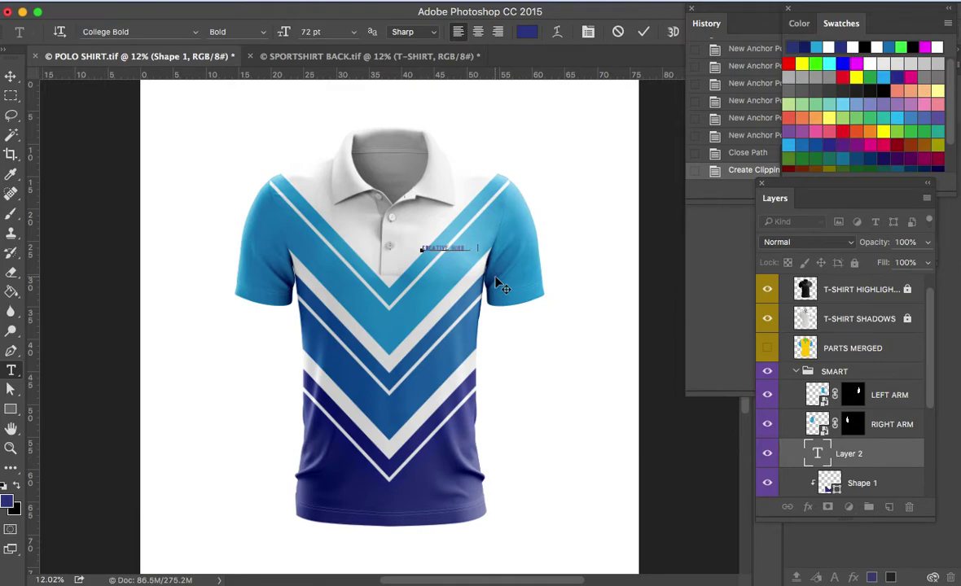
triple_click(456, 248)
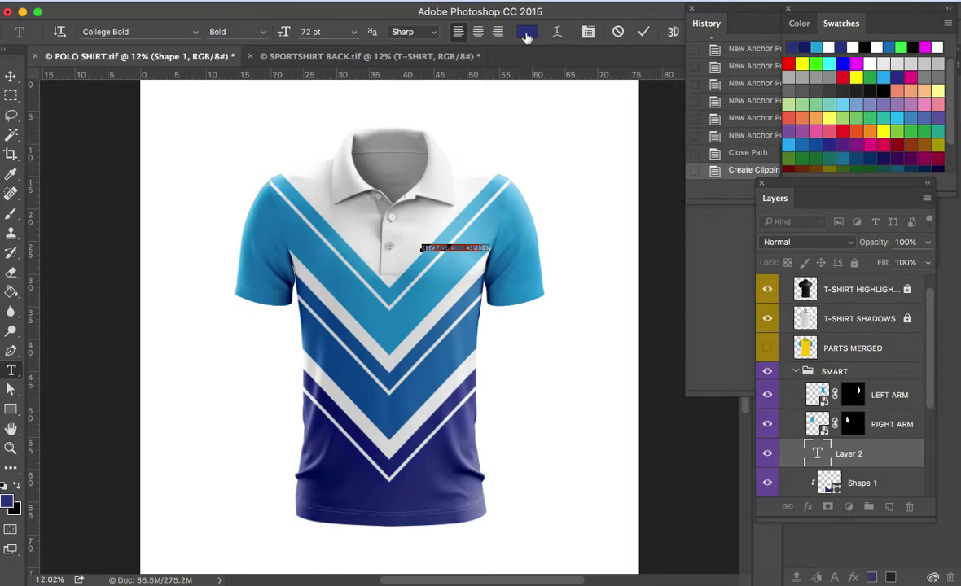
left_click(12, 77)
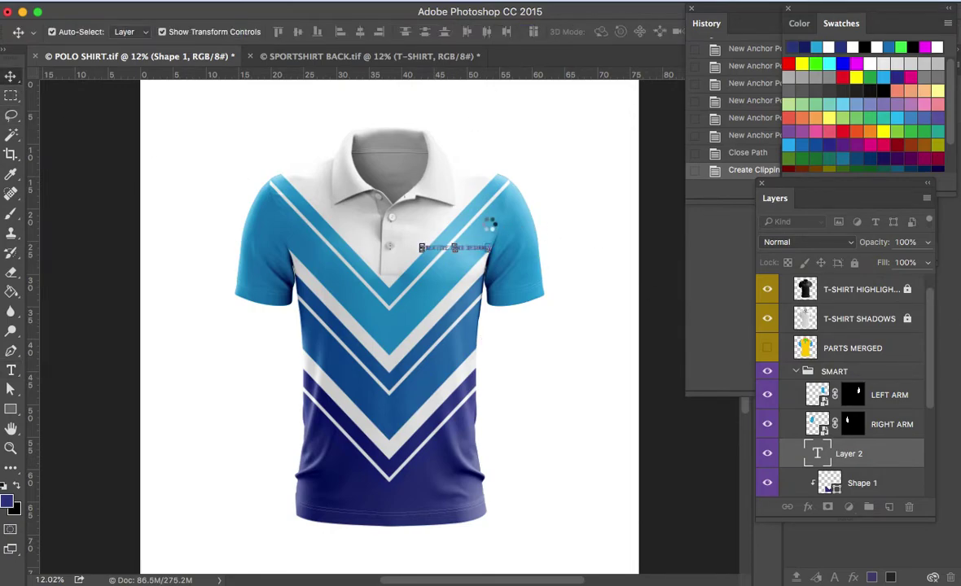
Rotate and enlarge the chest text so it runs diagonally, parallel to and just above the uppermost light-blue stripe
left_click_drag(499, 250, 478, 209)
left_click_drag(407, 257, 407, 269)
key("Return")
key("z")
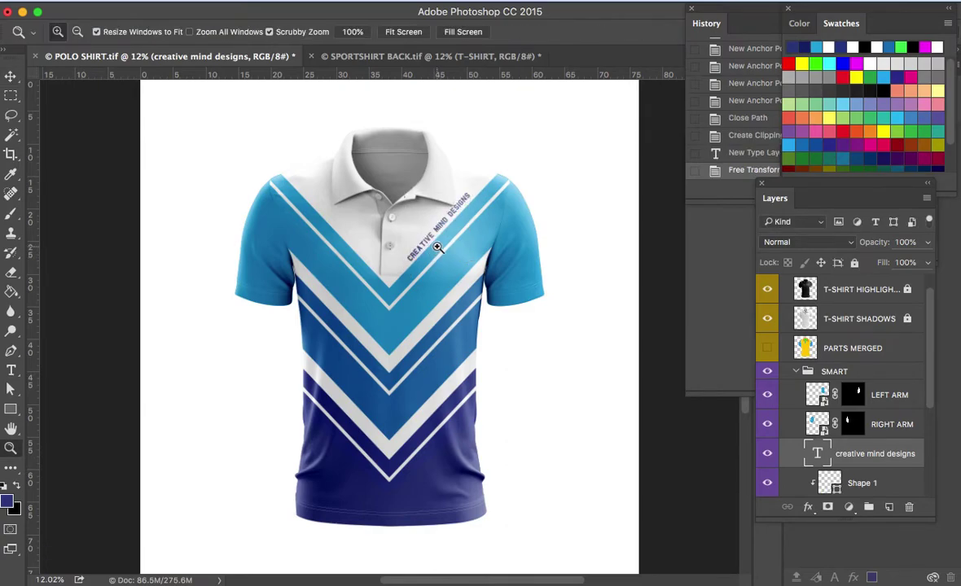
Scale the diagonal chest text to about 108.87% and rotate it 1.31° so it follows the light-blue stripe's edge
left_click(437, 246)
left_click(429, 236)
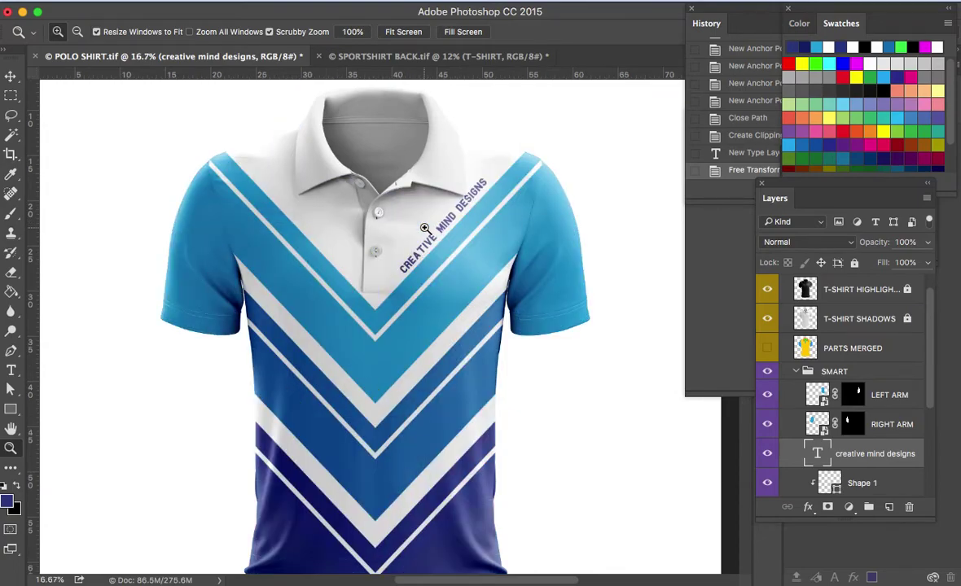
left_click(424, 228)
key("v")
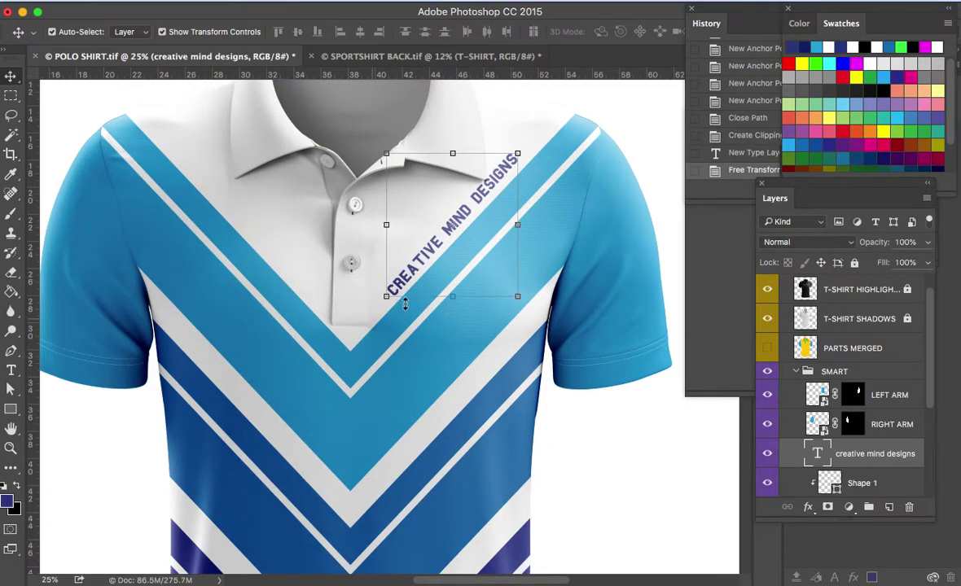
left_click(373, 312)
left_click_drag(373, 312, 392, 317)
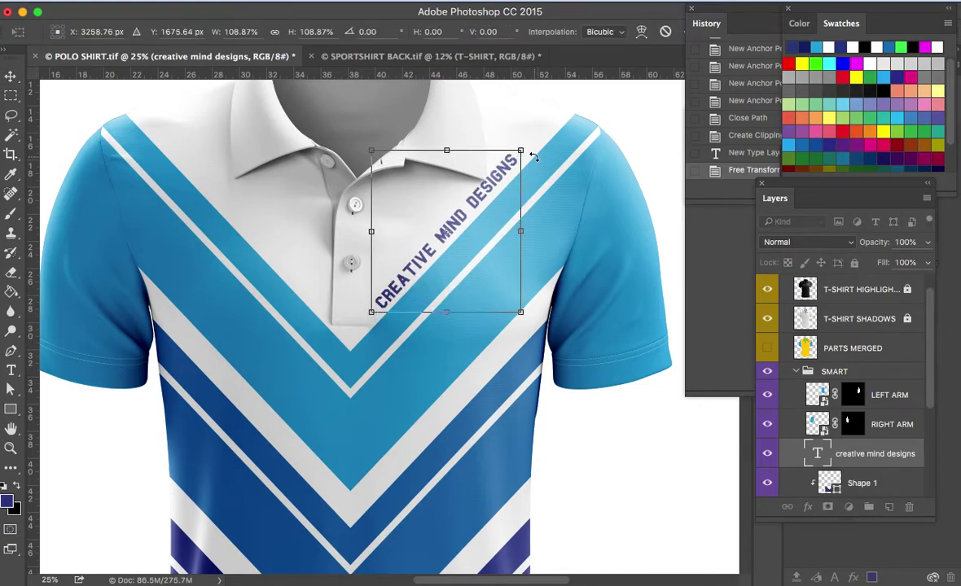
left_click_drag(533, 156, 538, 157)
key("Return")
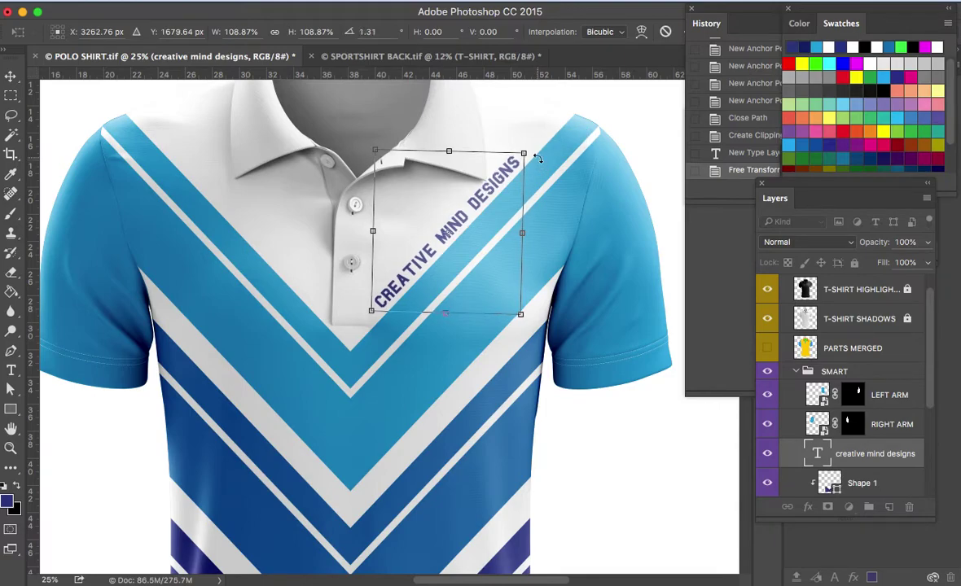
key("a")
key("super+0")
key("z")
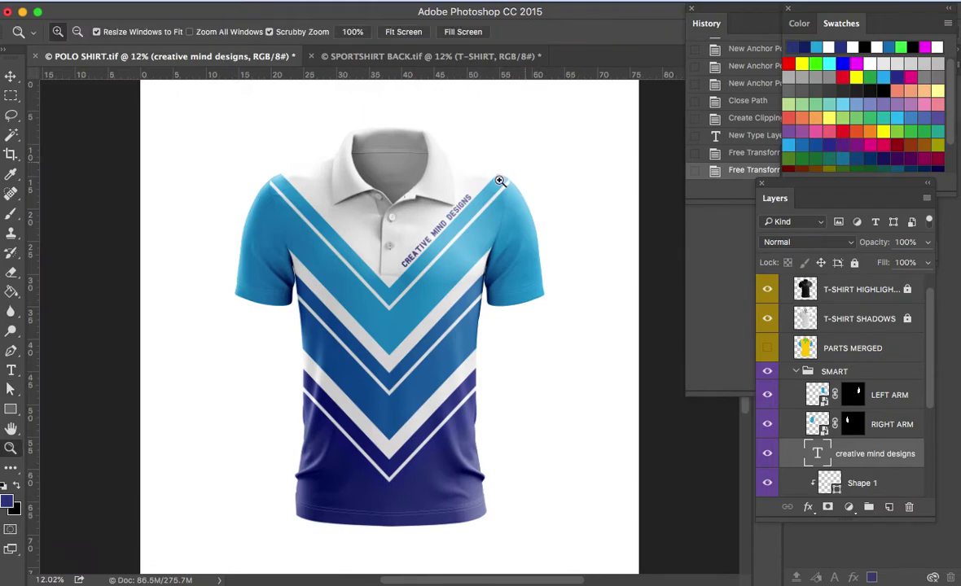
Select the shirt's RIGHT ARM layer and open its smart object contents for editing
left_click(419, 203)
left_click(419, 203)
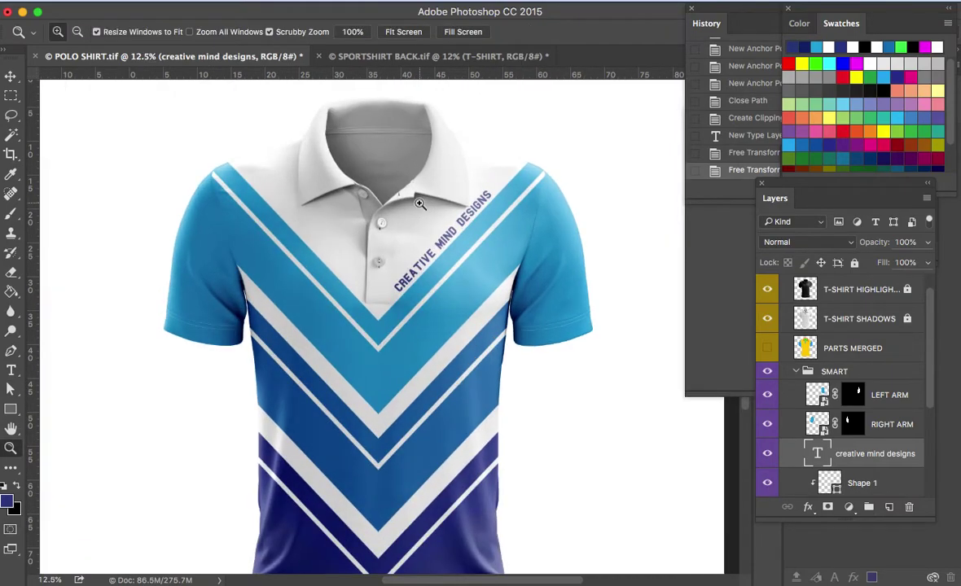
key("v")
left_click(206, 299)
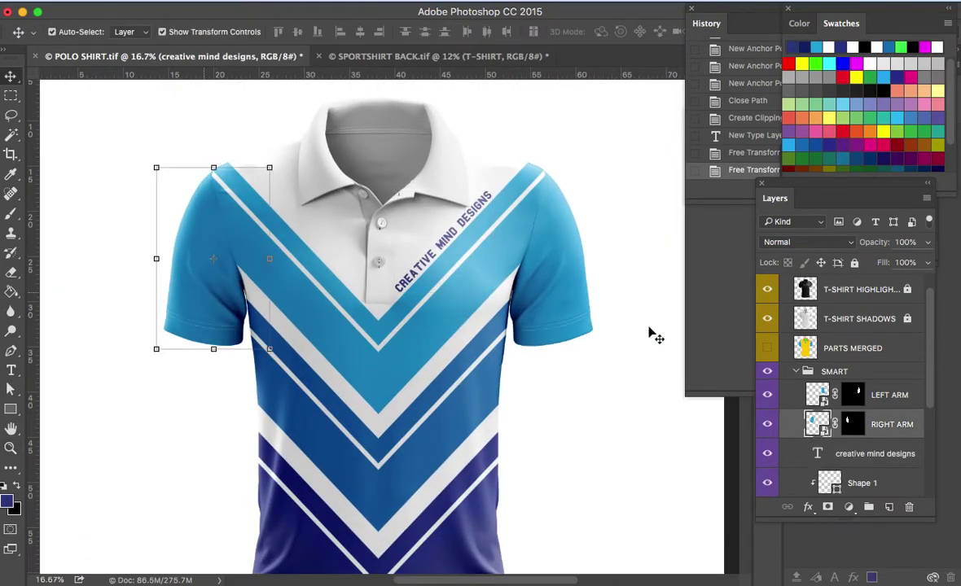
double_click(823, 429)
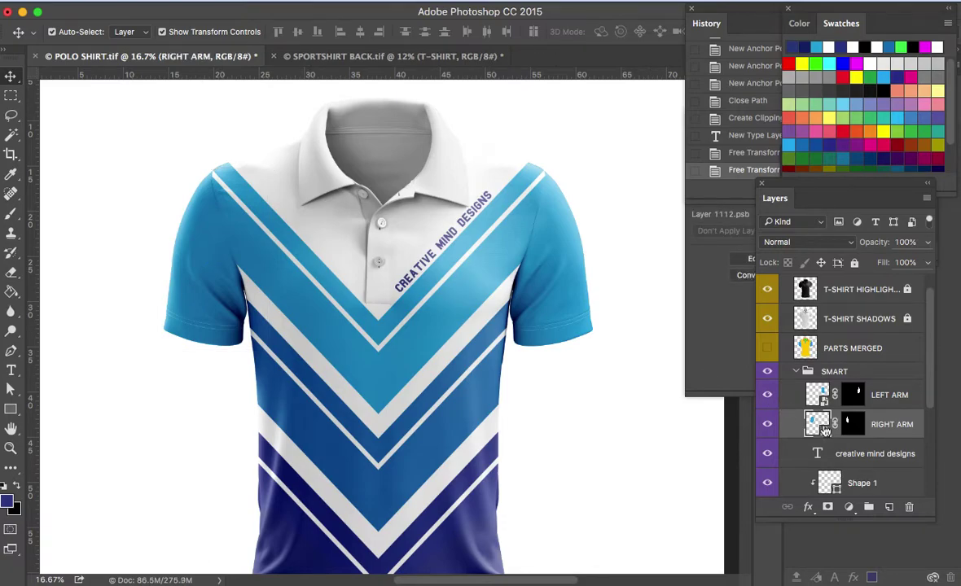
Place the white CMD logo file "cmd copy.png" from the Desktop, centred on the blue sleeve artwork
key("super+Tab")
key("super+Tab")
key("super+Tab")
key("super+Tab")
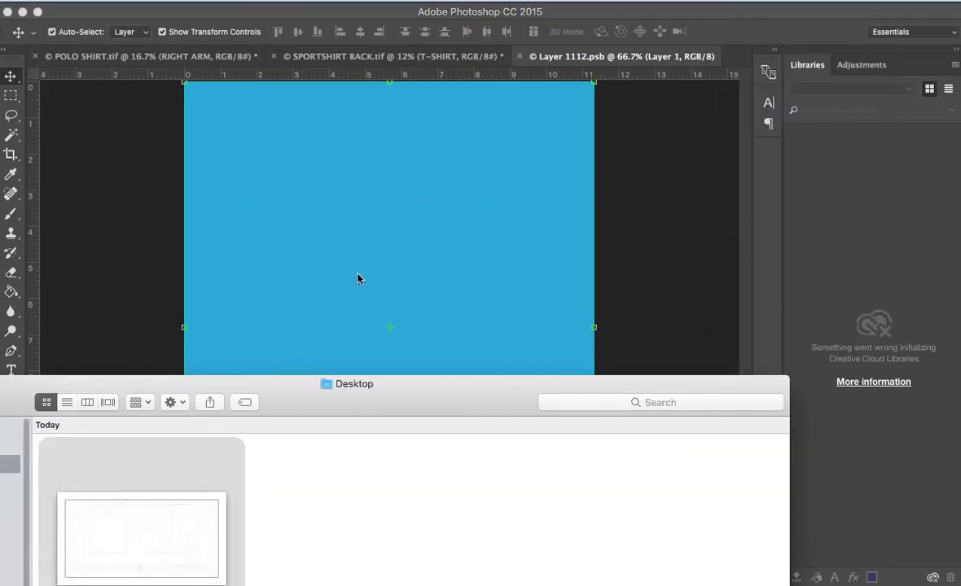
left_click_drag(121, 550, 310, 337)
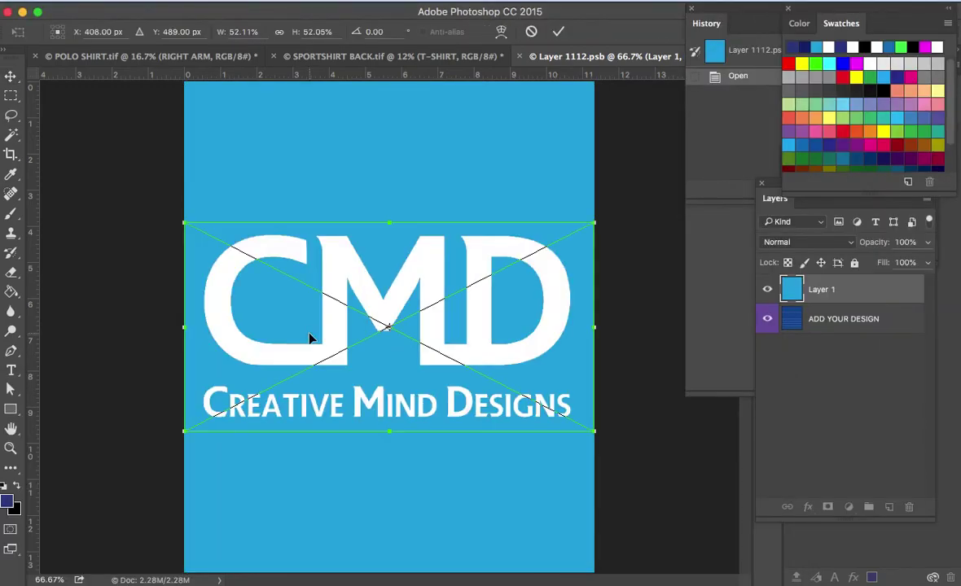
key("Return")
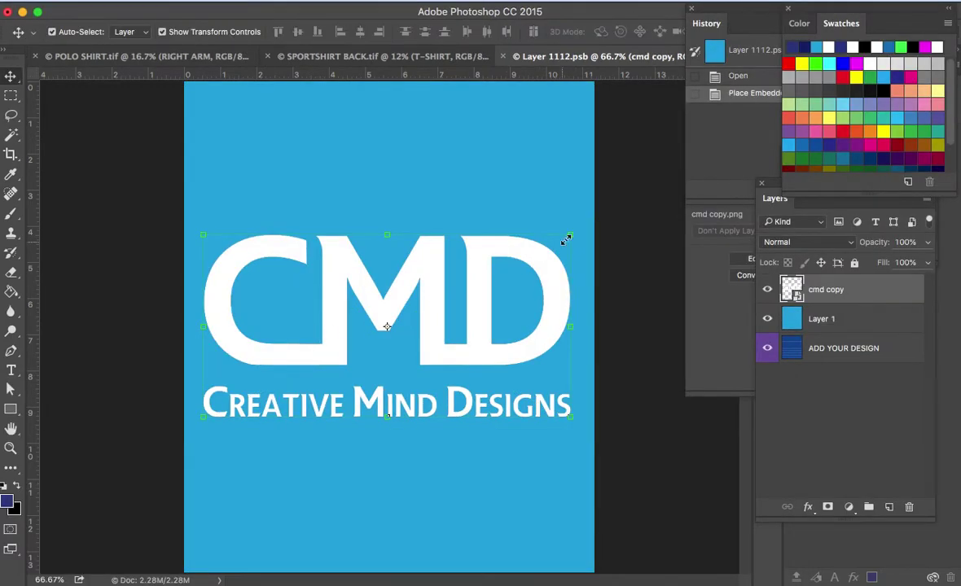
Scale the CMD logo down, move it into the lower half of the sleeve artwork, and save the smart object
left_click_drag(567, 238, 494, 285)
left_click_drag(436, 356, 440, 409)
key("Return")
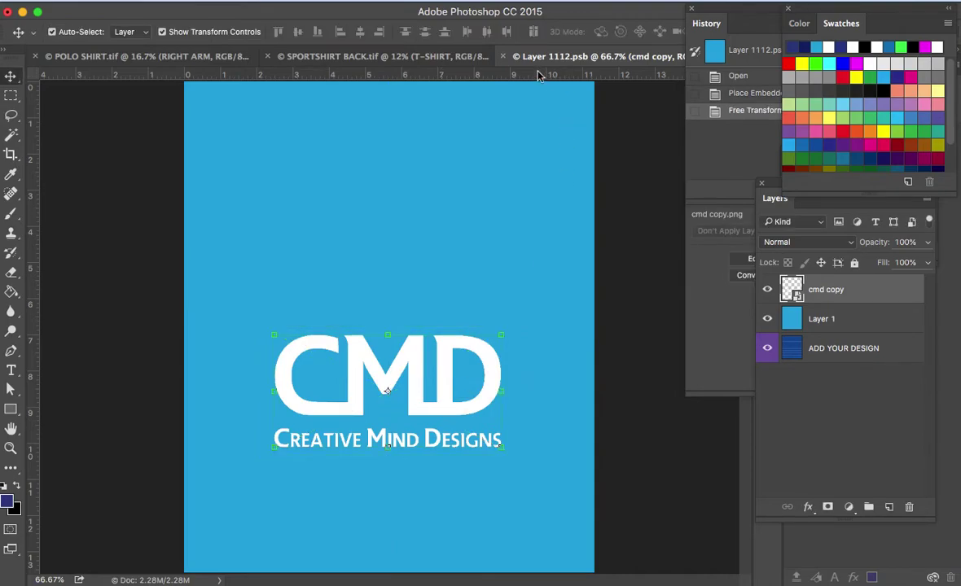
key("super+s")
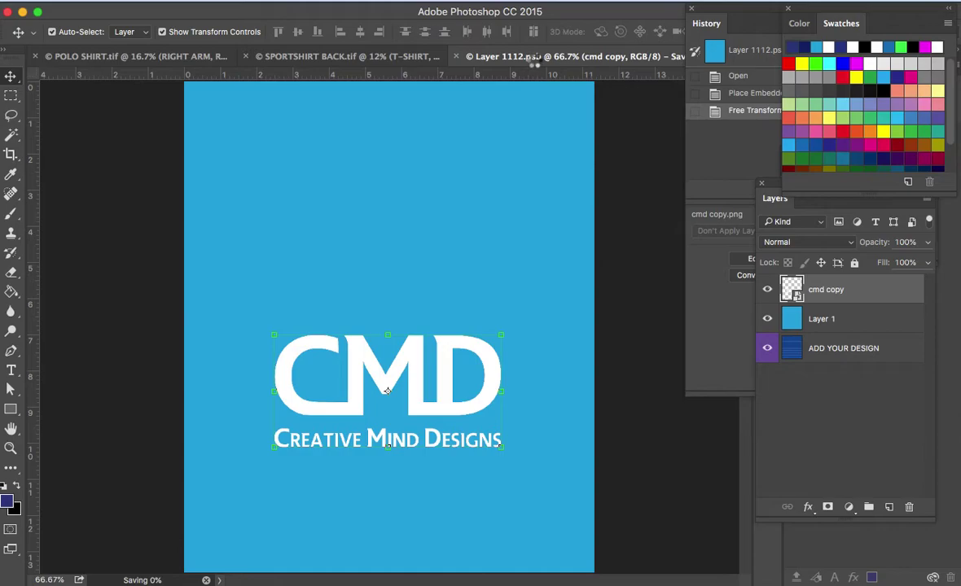
Float the sleeve document beside the shirt, shrink the logo further, shift it down and left, and close the document with the change saved
left_click_drag(643, 158, 436, 106)
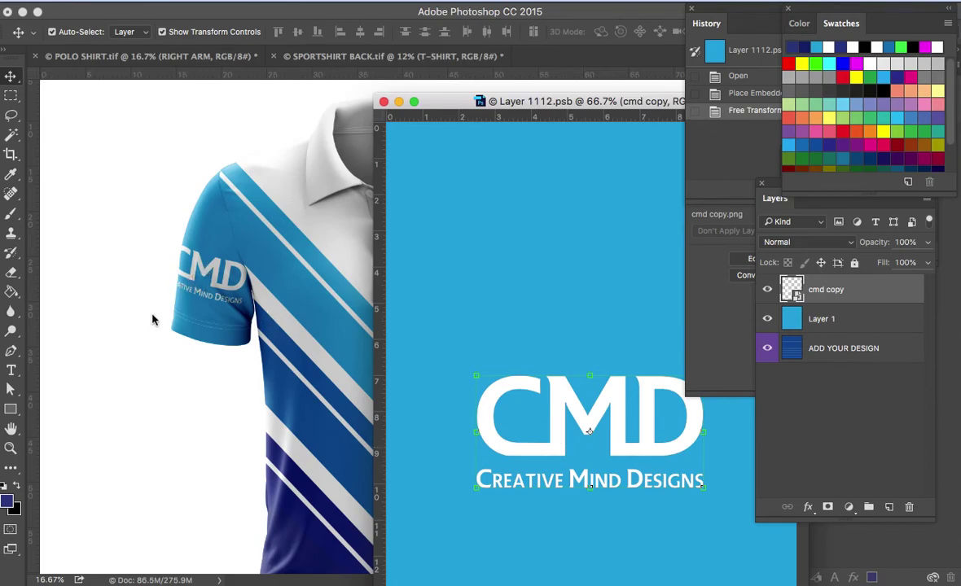
left_click_drag(651, 386, 613, 422)
key("ctrl+t")
key("Return")
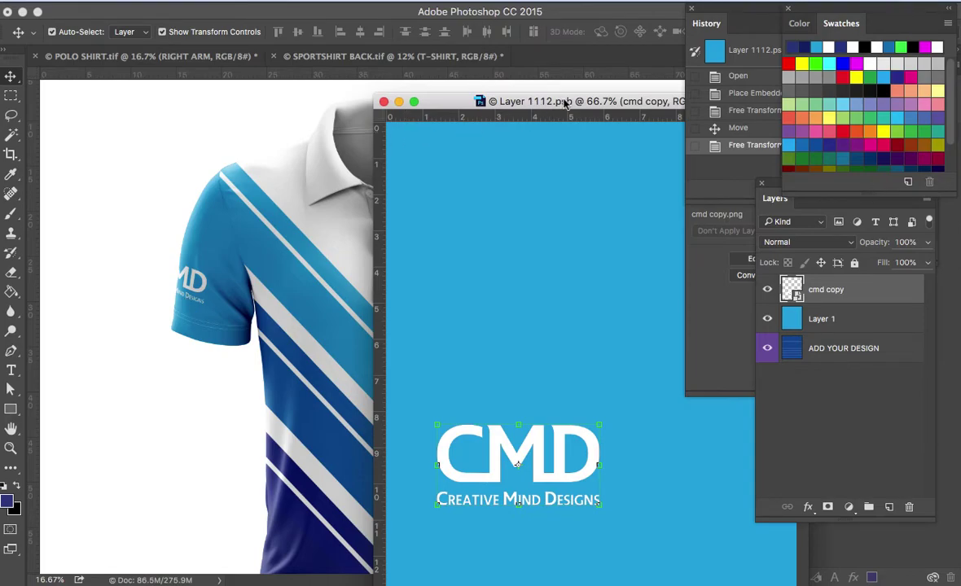
mouse_move(564, 103)
left_mouse_down()
mouse_move(611, 147)
mouse_move(624, 148)
mouse_move(521, 68)
mouse_move(501, 71)
mouse_move(557, 119)
left_mouse_up()
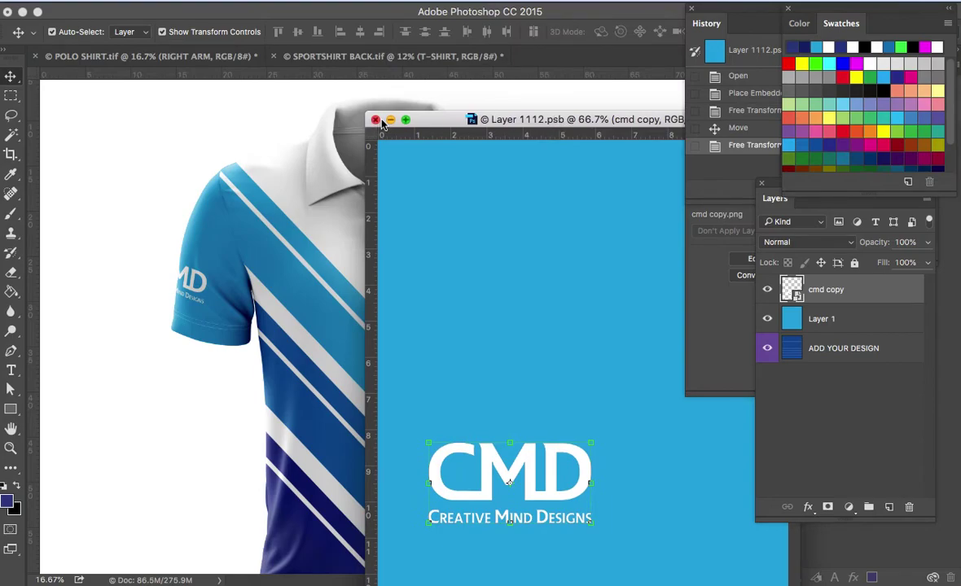
key("super+w")
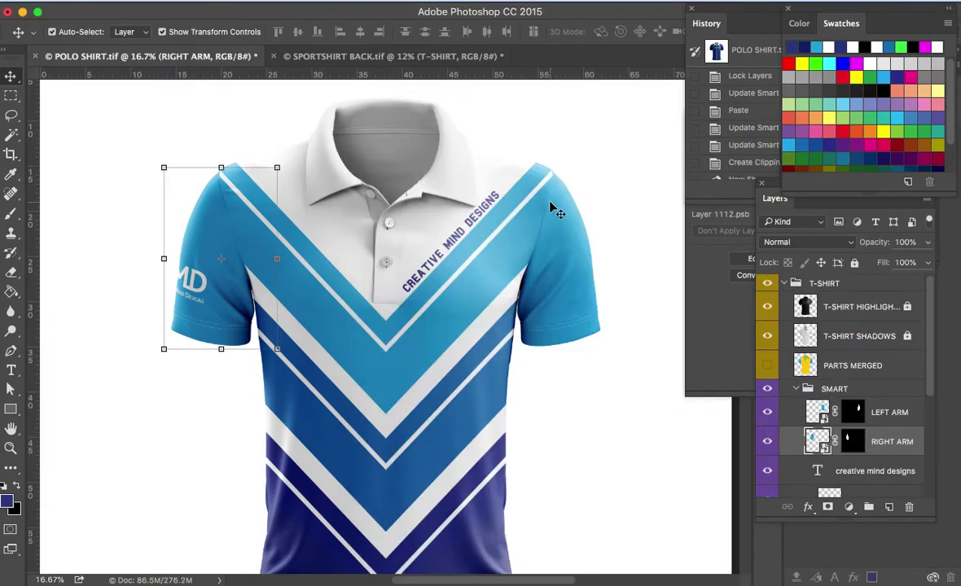
Expand the PARTS layer group and load the STEAM layer's mask as a selection around the inner neck tape
key("a")
key("ctrl+0")
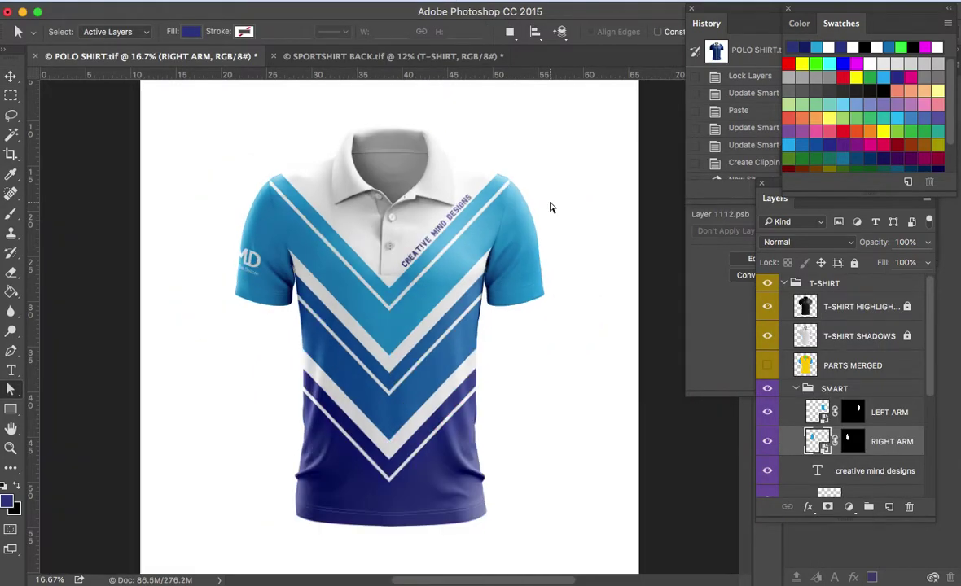
key("z")
left_click_drag(397, 148, 429, 161)
key("v")
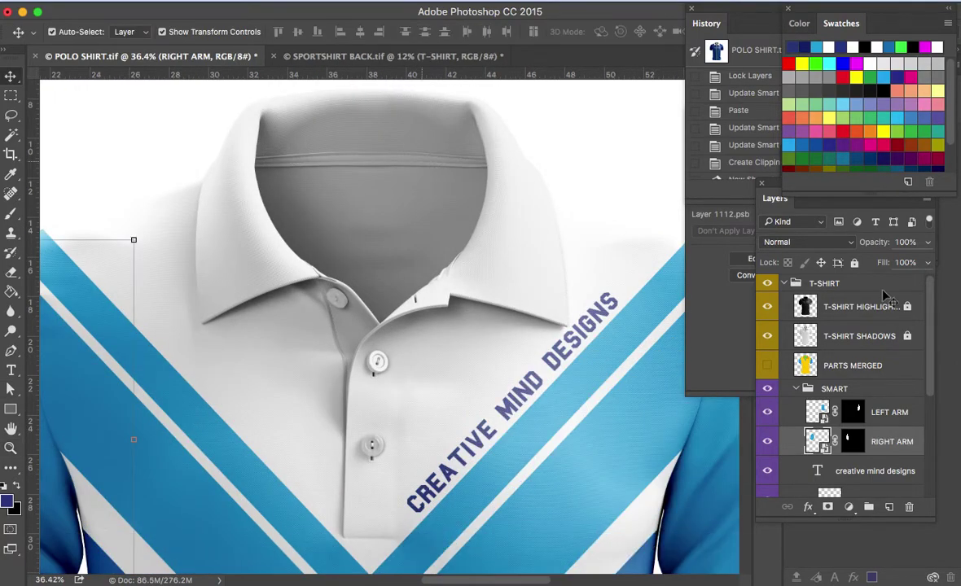
left_click_drag(931, 332, 928, 446)
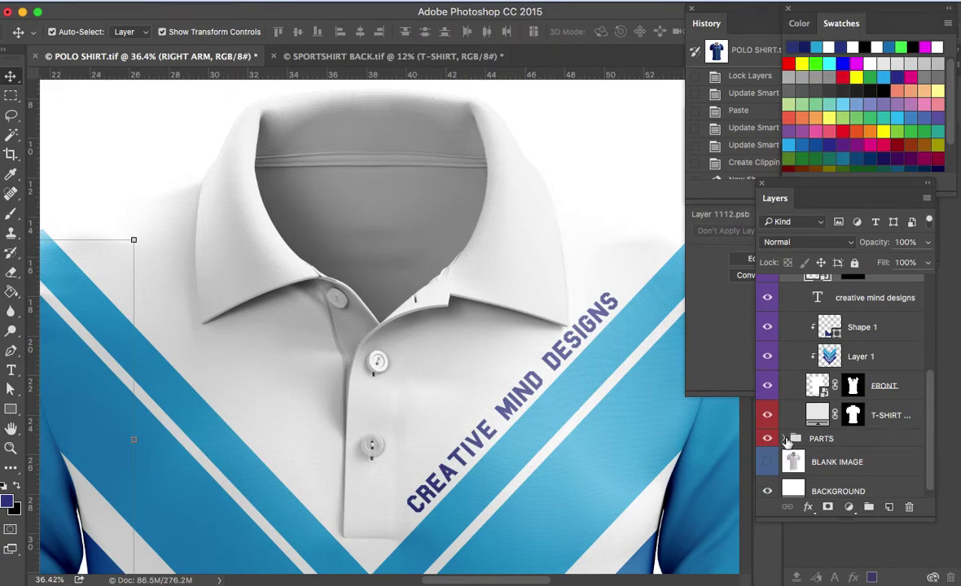
left_click(783, 438)
left_click_drag(933, 407, 933, 462)
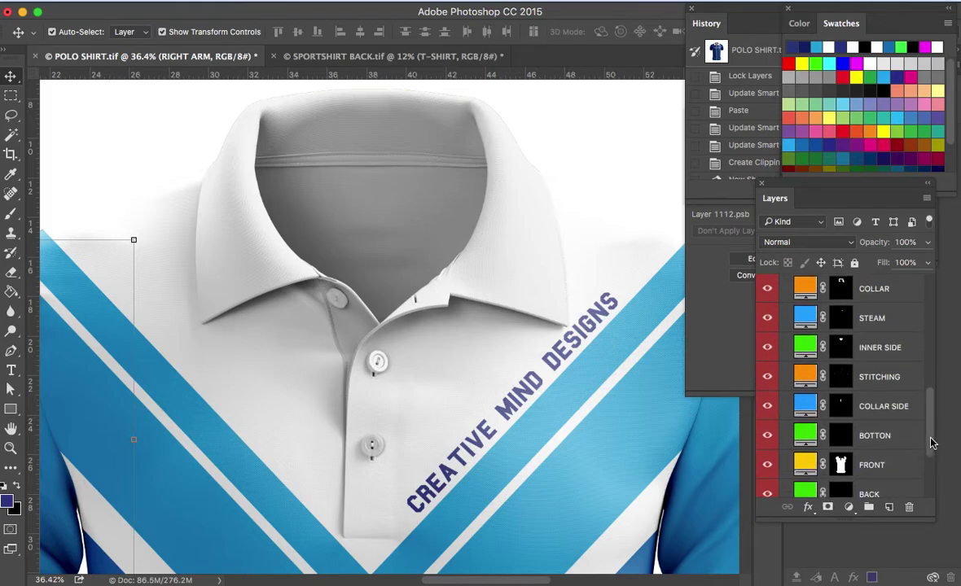
key("super")
left_click(842, 318, "super")
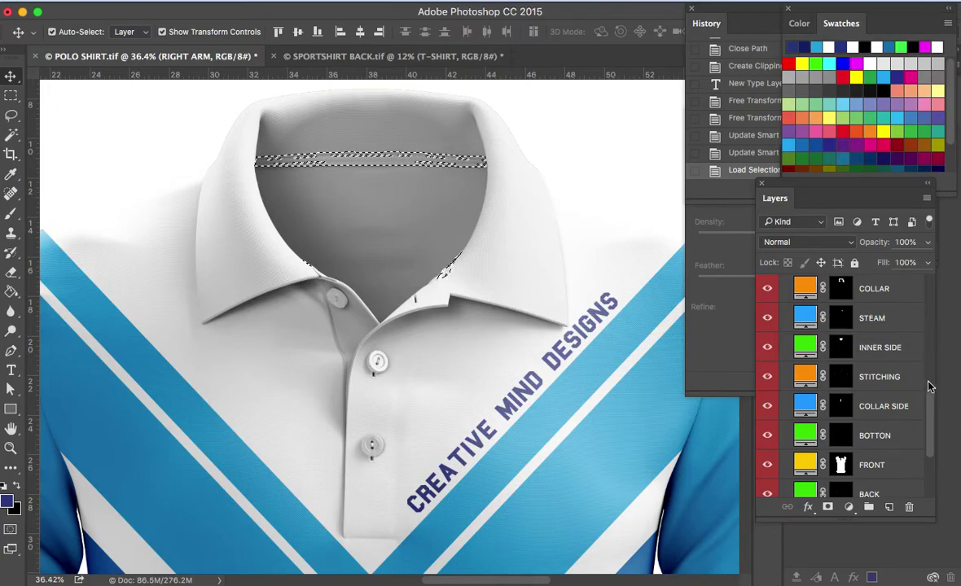
Hide the T-SHIRT fill layer and move the STEAM layer out of PARTS to directly above it, beneath FRONT
left_click_drag(933, 418, 939, 376)
left_click(767, 363)
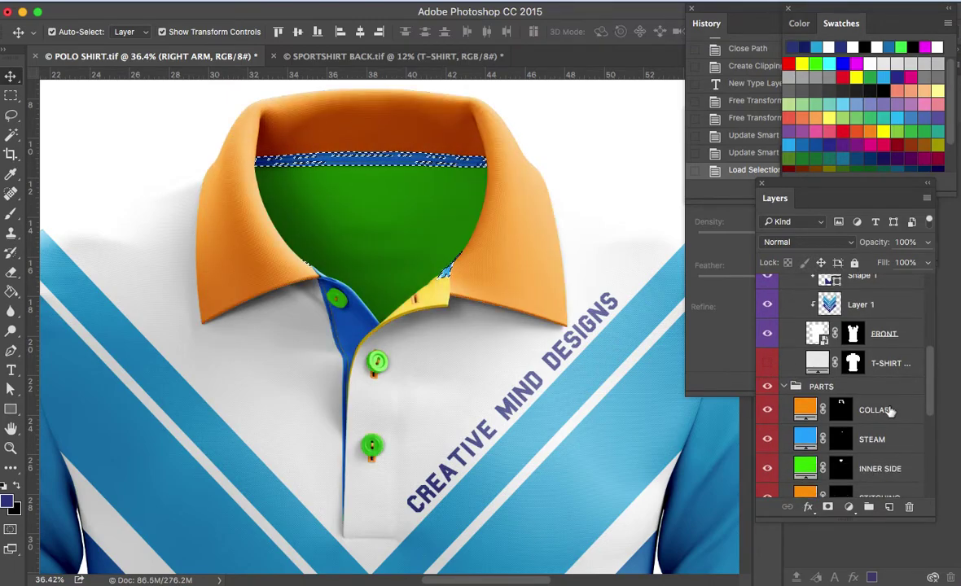
mouse_move(932, 405)
left_mouse_down()
mouse_move(935, 475)
mouse_move(934, 425)
left_mouse_up()
left_click(814, 365)
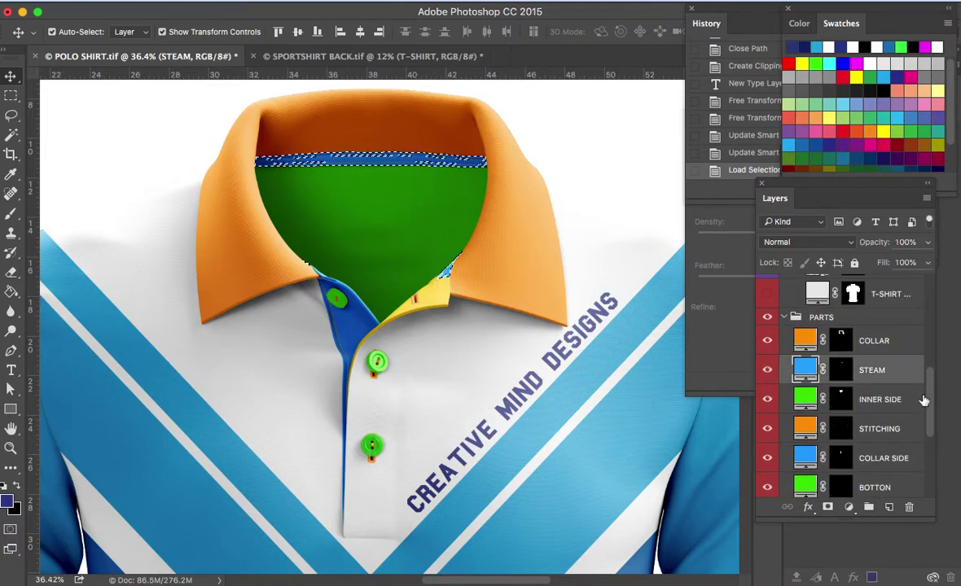
scroll(924, 400, "up", 3)
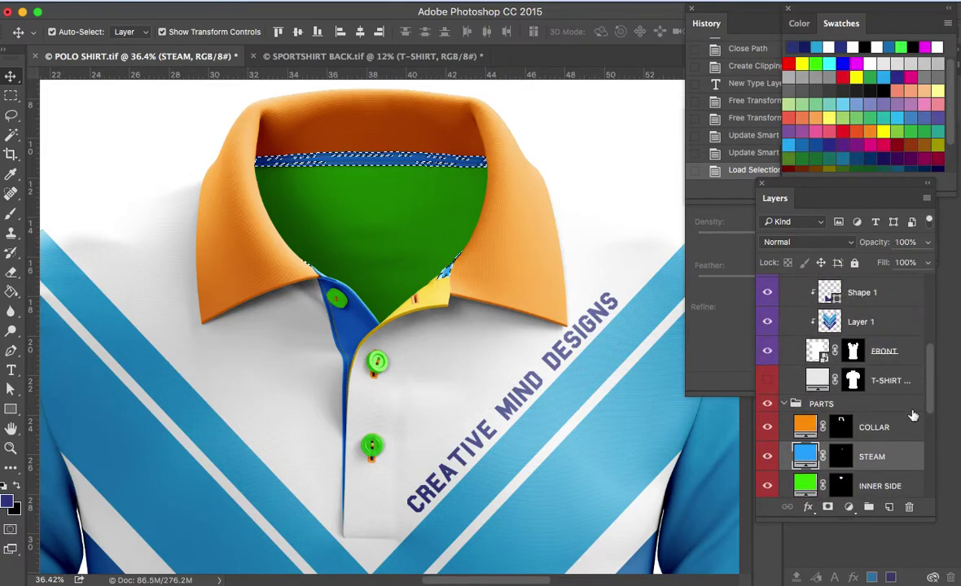
left_click_drag(879, 457, 880, 368)
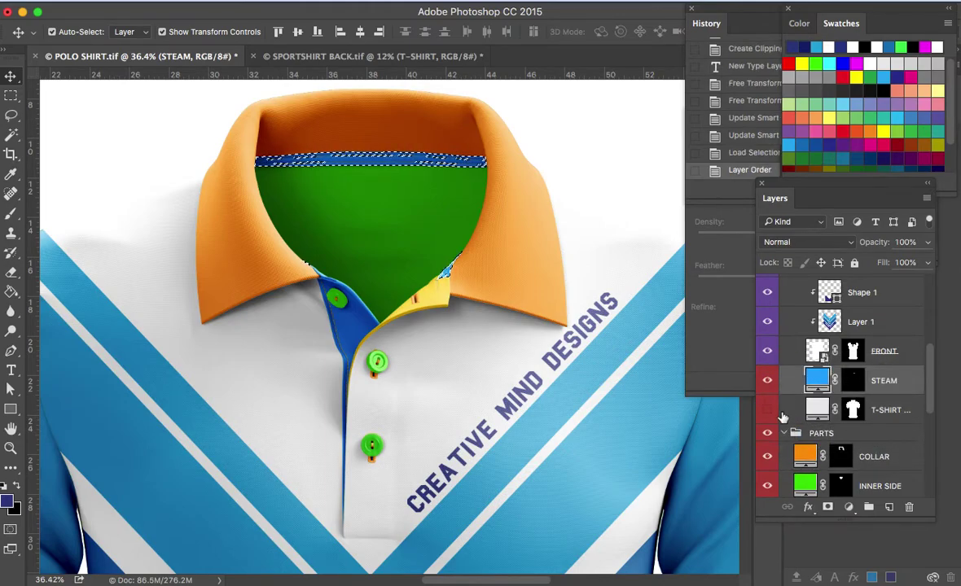
Show the T-SHIRT fill layer, hide the PARTS group, and clear the neck tape selection
left_click(766, 434)
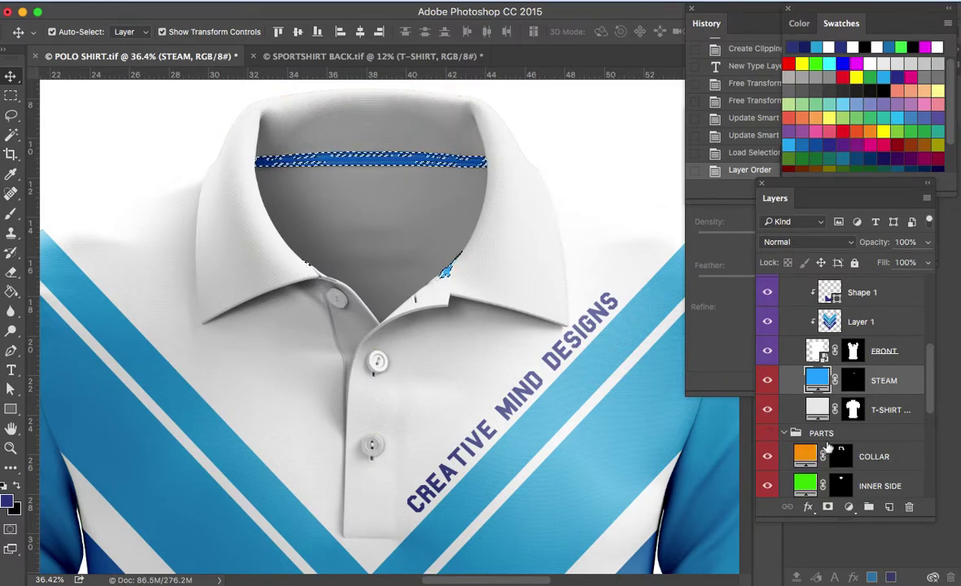
key("ctrl+d")
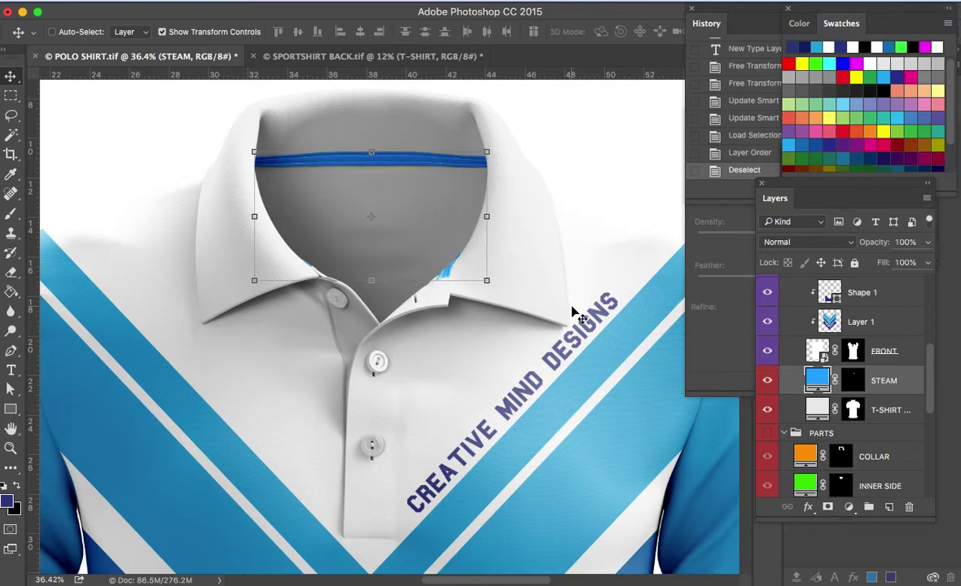
key("a")
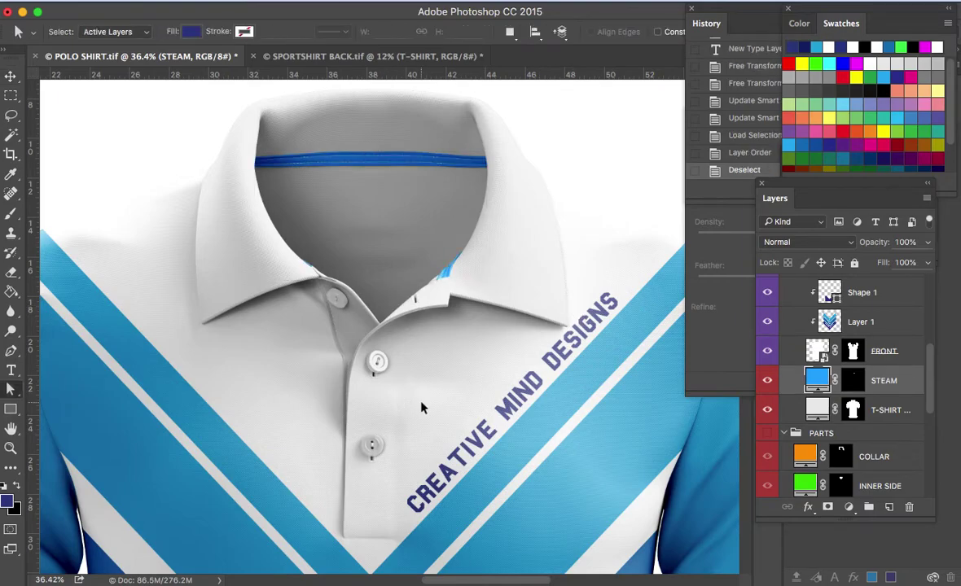
key("ctrl+0")
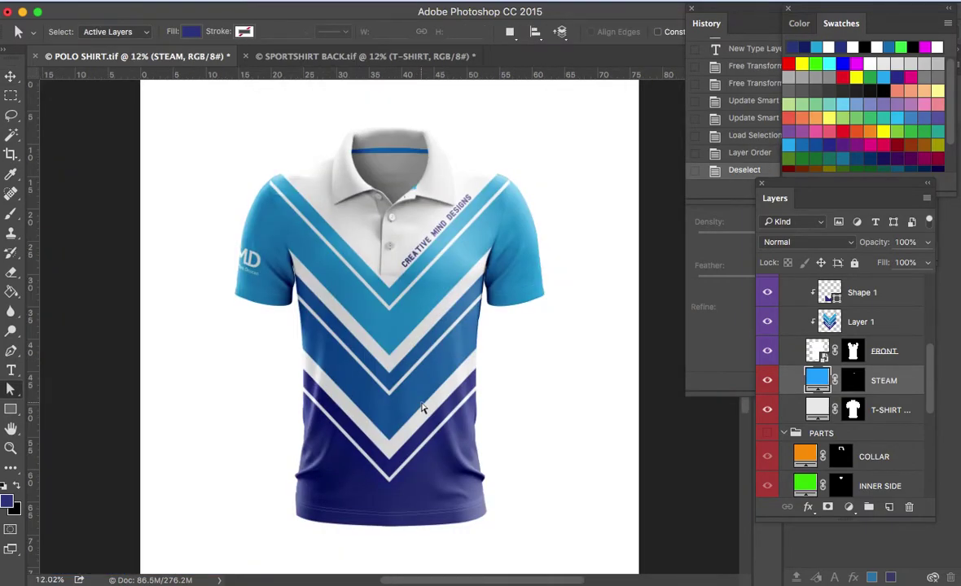
key("v")
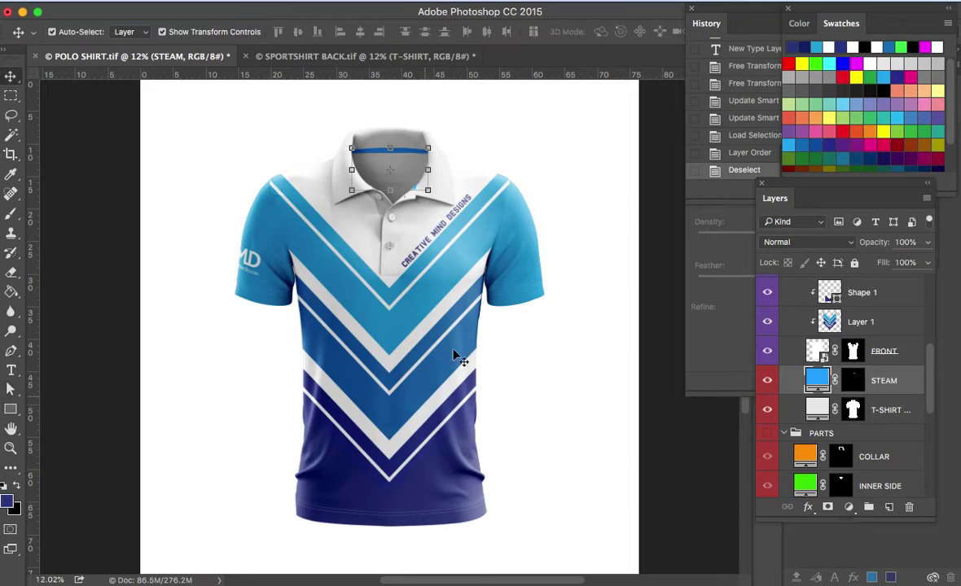
double_click(818, 381)
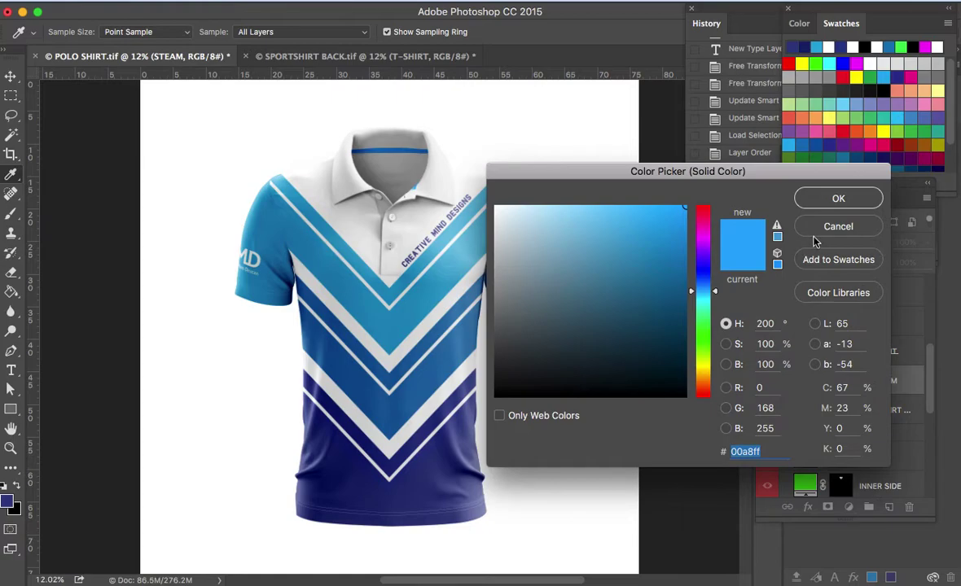
left_click(829, 205)
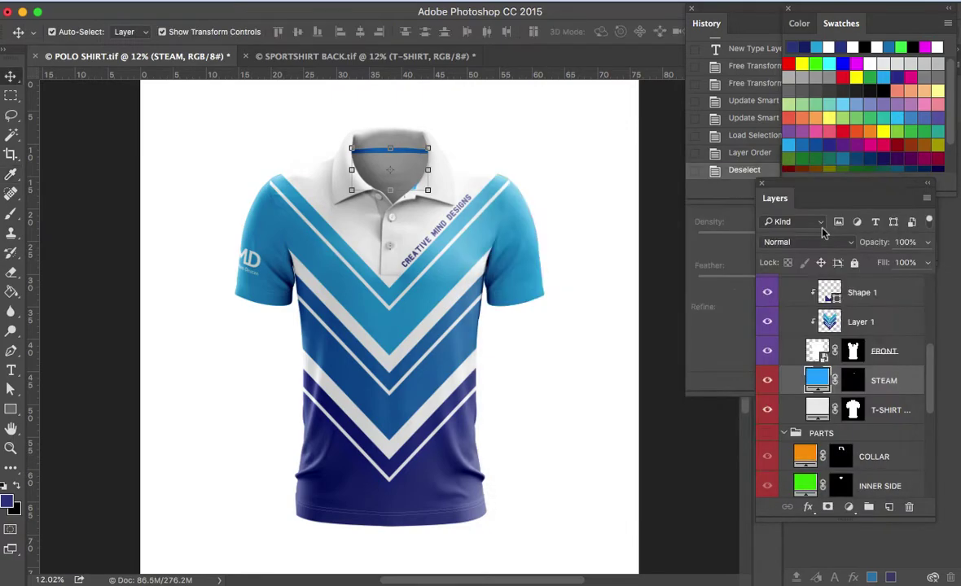
Sample the unshaded light blue of the chevron as the foreground colour, temporarily hiding the T-SHIRT HIGHLIGHTS and T-SHIRT SHADOWS layers
key("i")
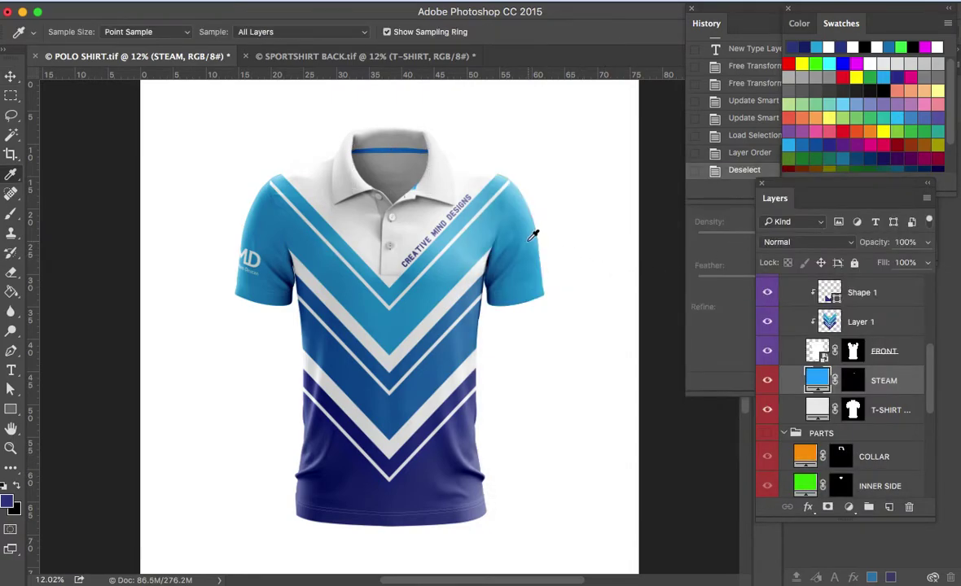
left_click(839, 320)
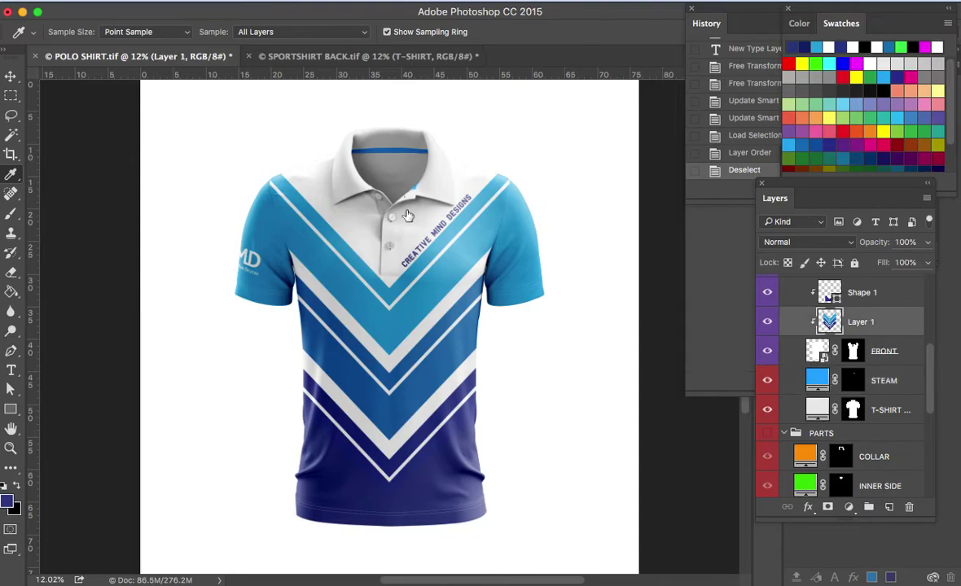
left_click(469, 217)
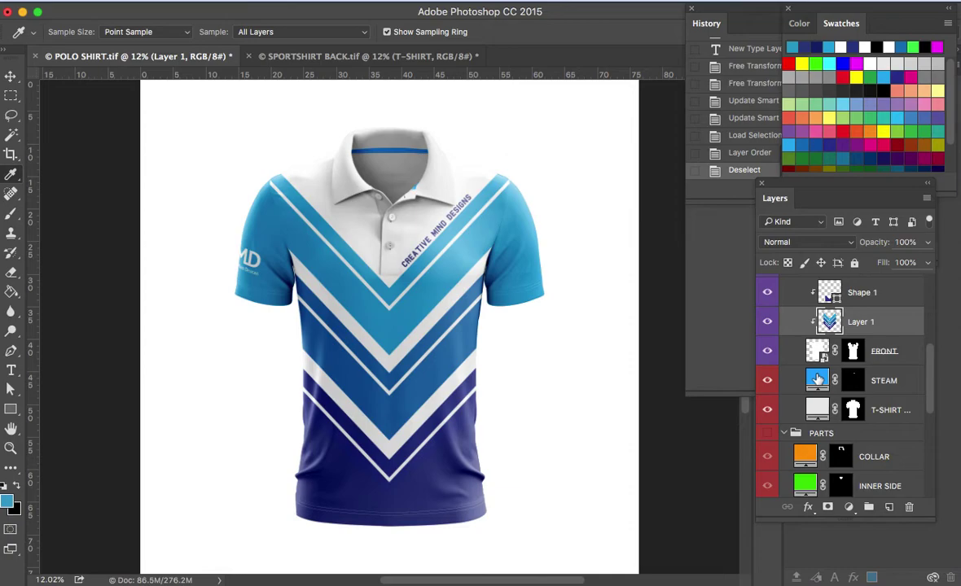
left_click_drag(931, 354, 936, 339)
scroll(936, 339, "up", 6)
left_click_drag(767, 335, 767, 306)
left_click(474, 206)
left_click(426, 407)
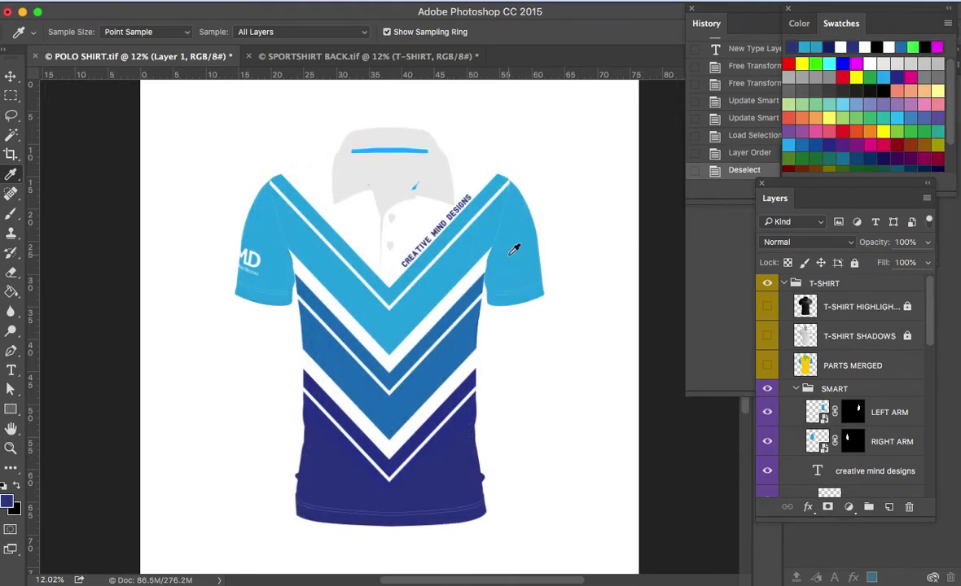
left_click(472, 210)
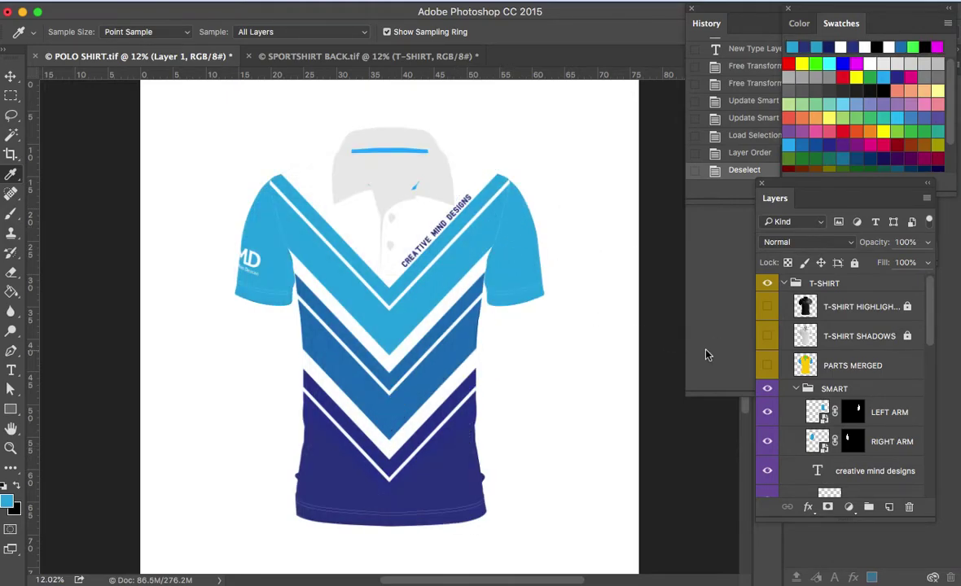
left_click(767, 306)
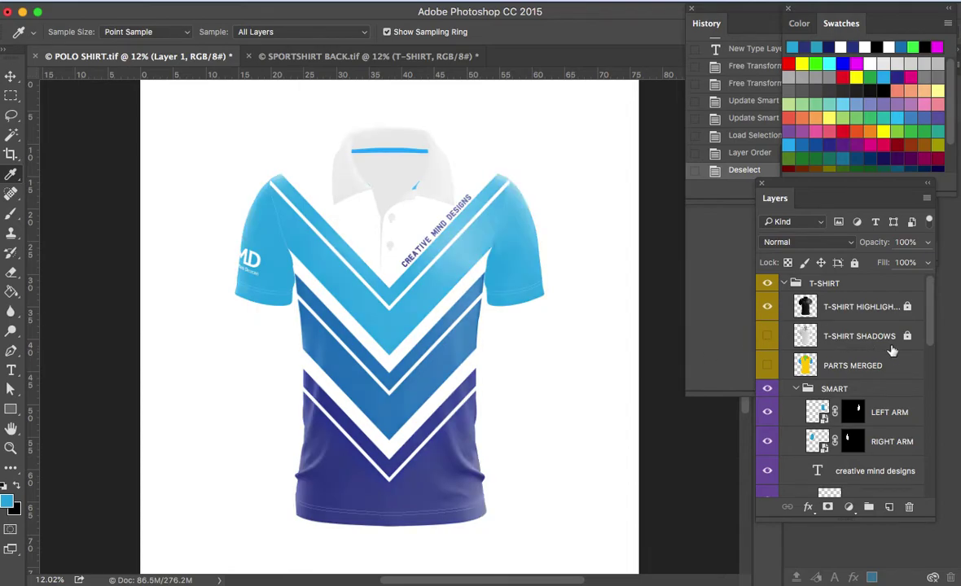
left_click(767, 335)
Recolour the STEAM fill layer to the sampled light blue, 27aae1
scroll(931, 363, "down", 5)
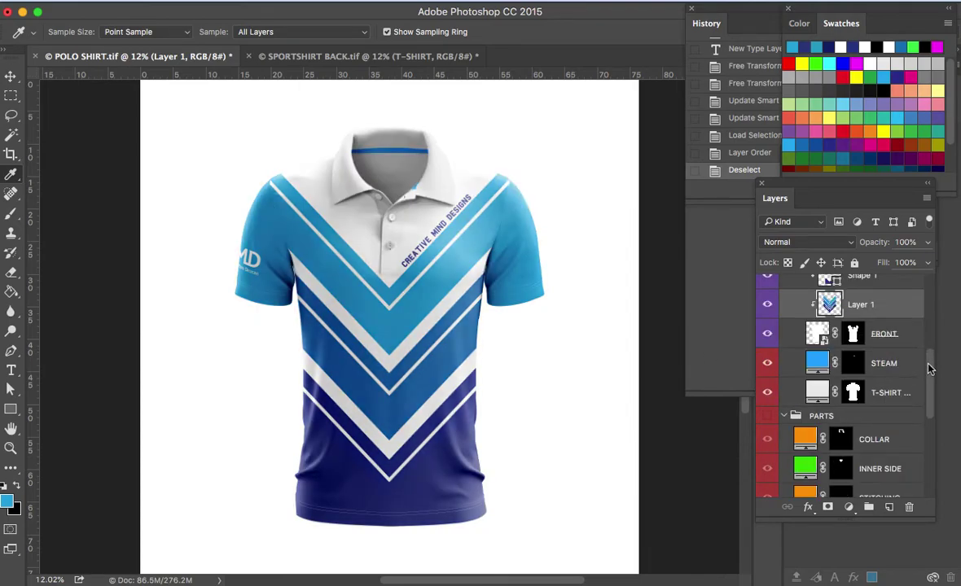
scroll(930, 369, "down", 3)
scroll(928, 365, "up", 2)
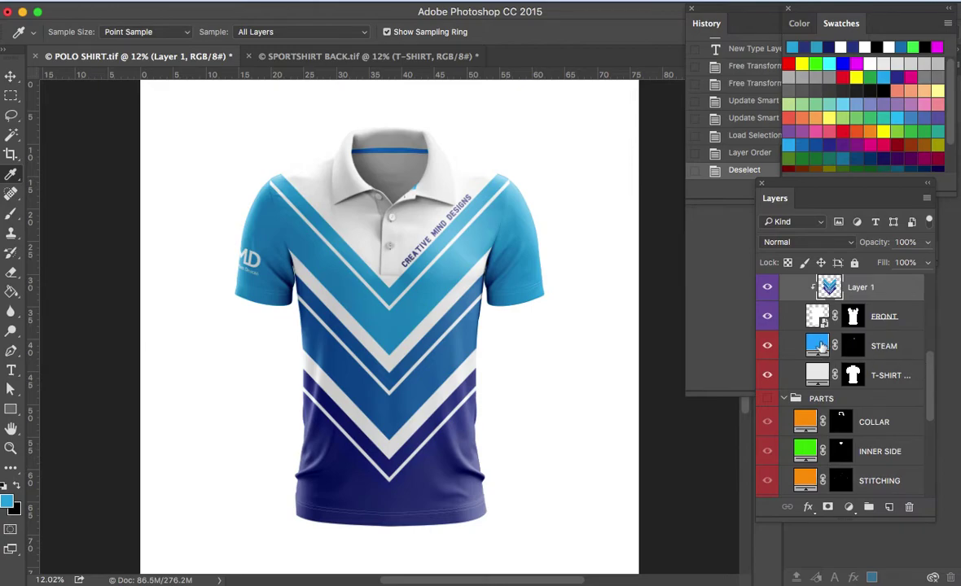
double_click(818, 346)
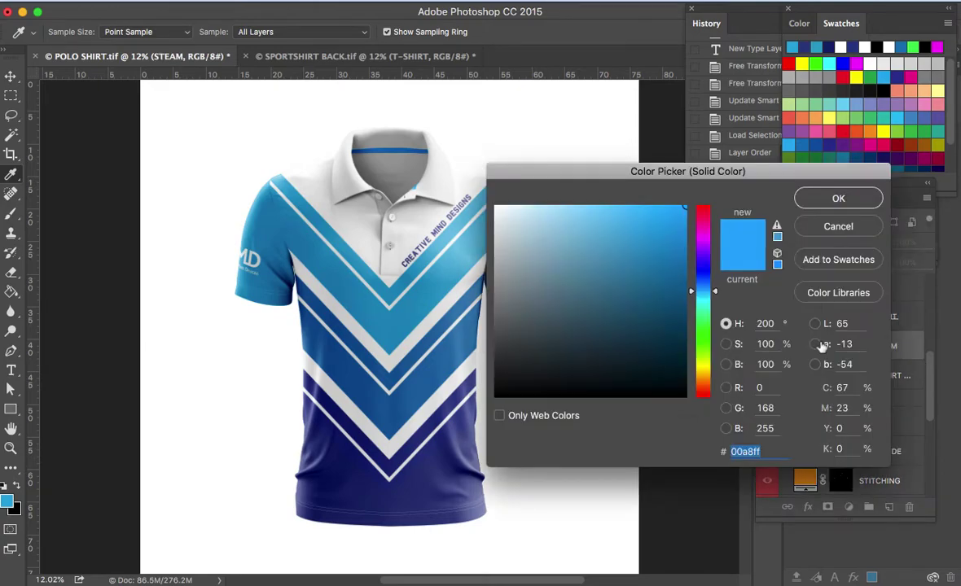
left_click(20, 440)
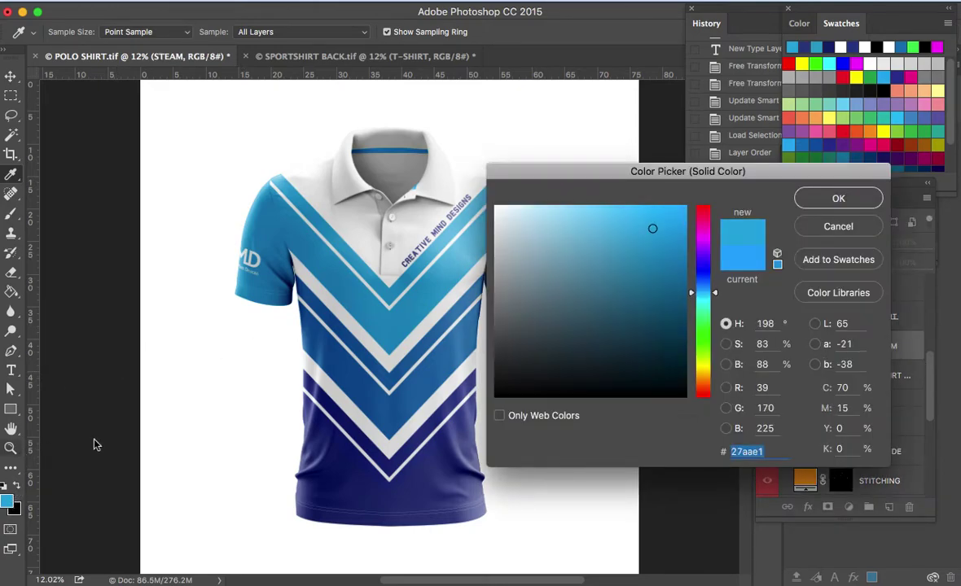
left_click(839, 199)
Float SPORTSHIRT BACK.tif and POLO SHIRT.tif in separate windows and arrange them side by side
key("super+space")
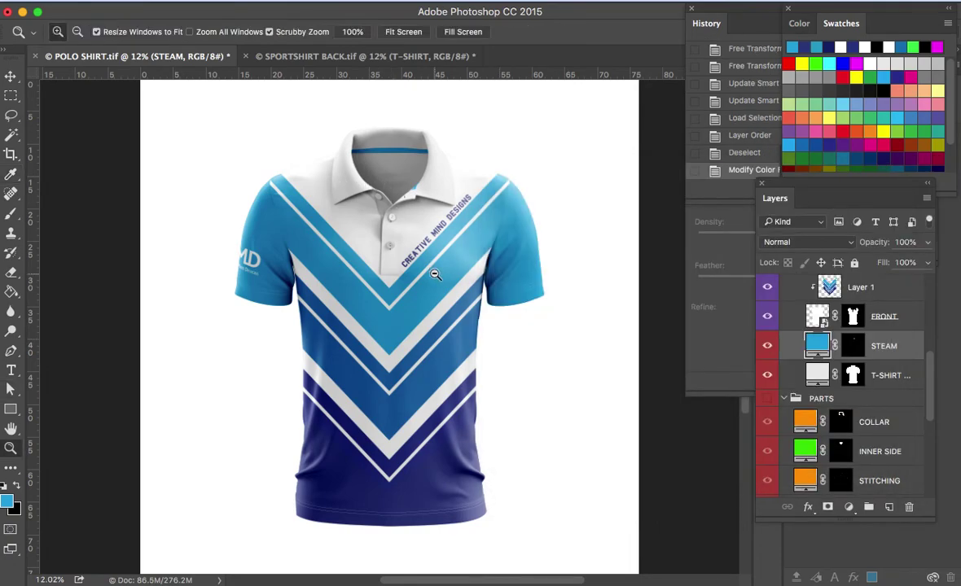
key("a")
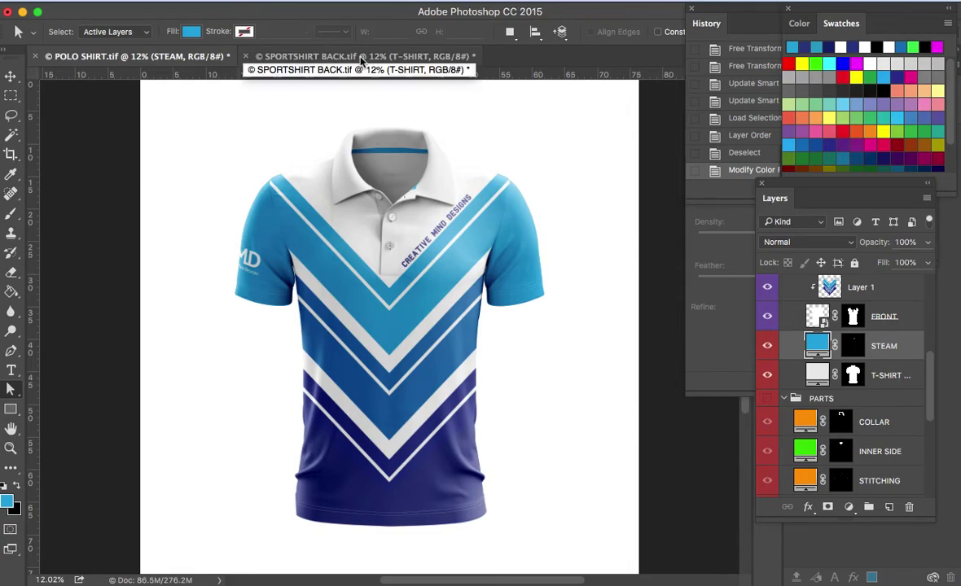
left_click_drag(361, 59, 402, 90)
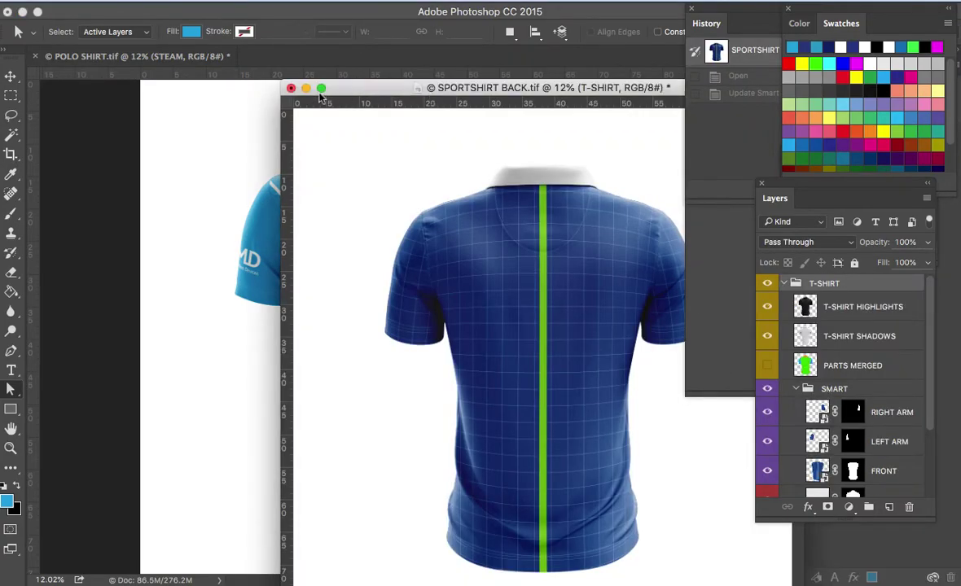
left_click(194, 57)
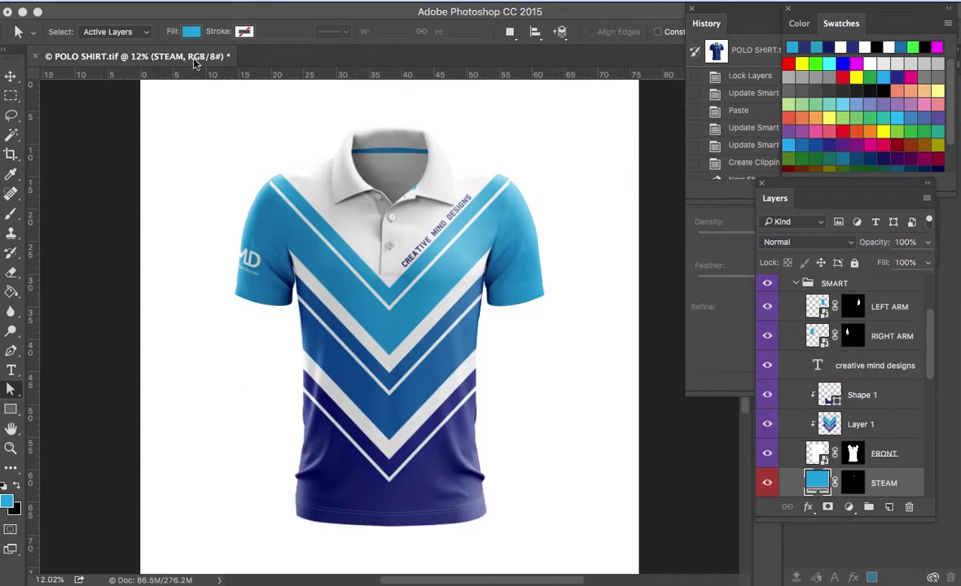
left_click_drag(194, 64, 195, 63)
left_click_drag(551, 76, 359, 91)
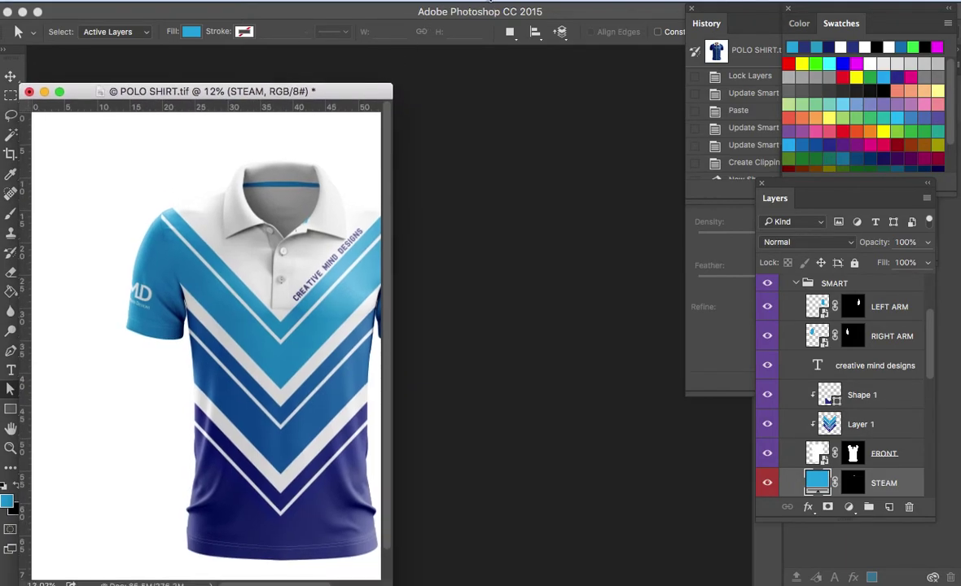
left_click(480, 0)
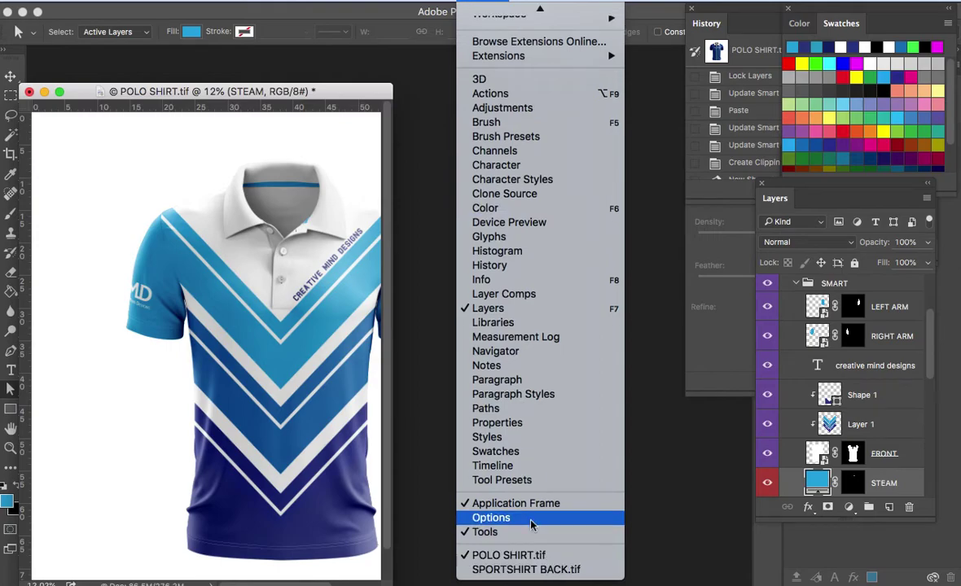
left_click(526, 569)
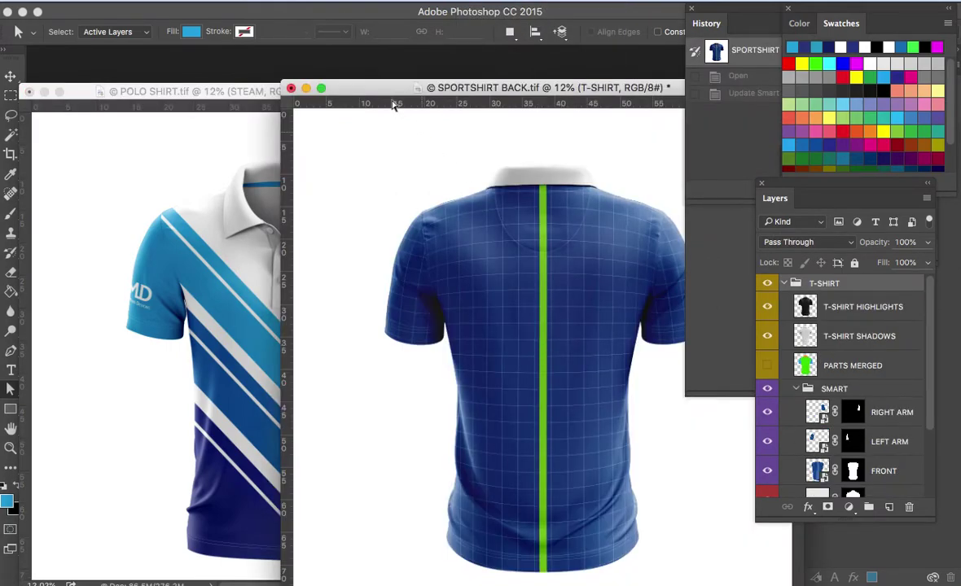
left_click_drag(387, 90, 408, 93)
left_click(276, 92)
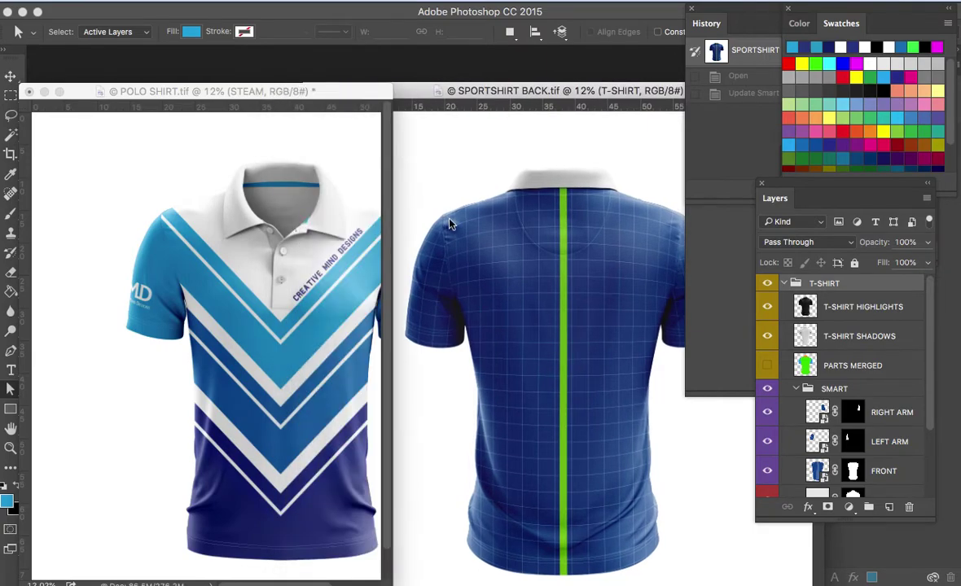
Copy the chevron artwork on Layer 1 from POLO SHIRT.tif into SPORTSHIRT BACK.tif and centre it on the shirt's back
key("v")
left_click(334, 331)
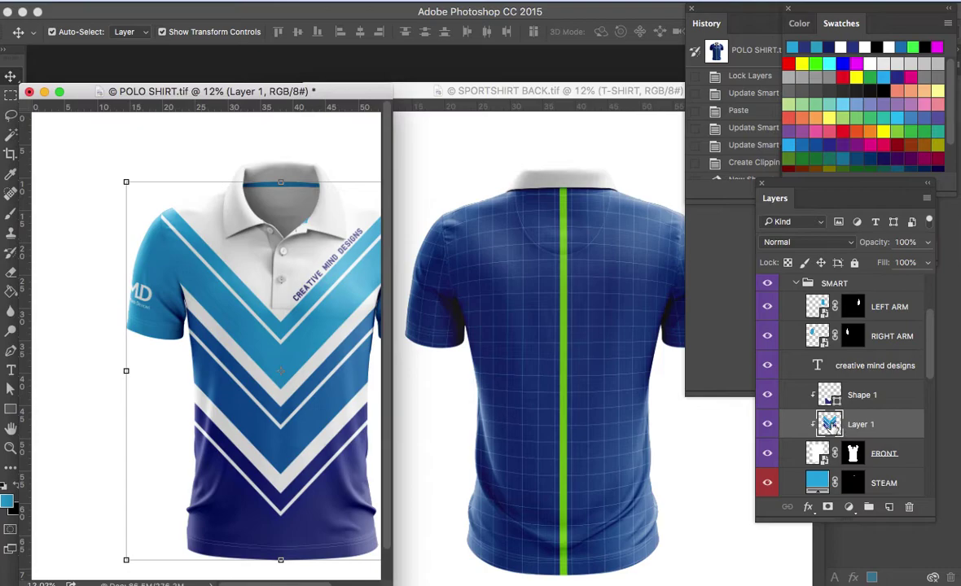
left_click_drag(829, 423, 609, 411)
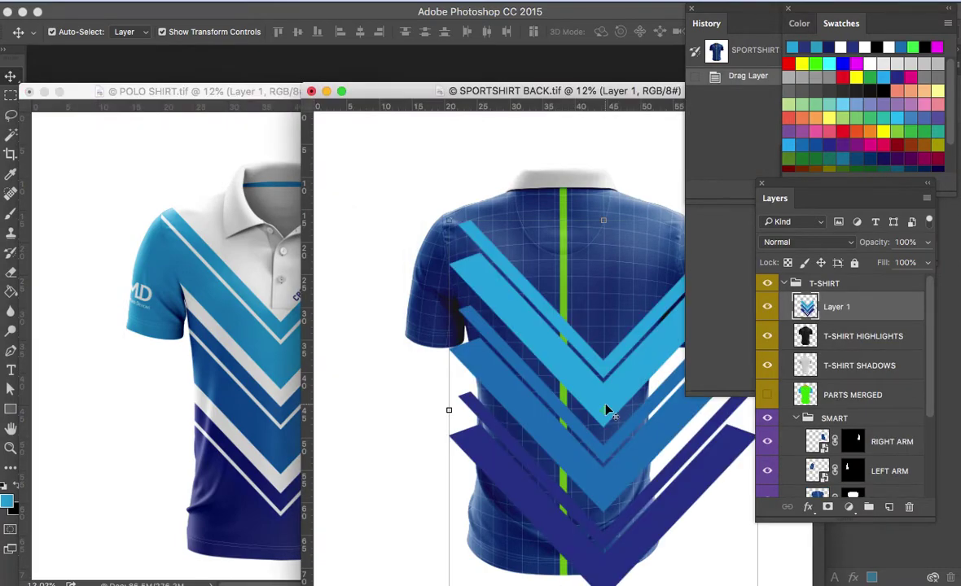
left_click_drag(690, 467, 673, 421)
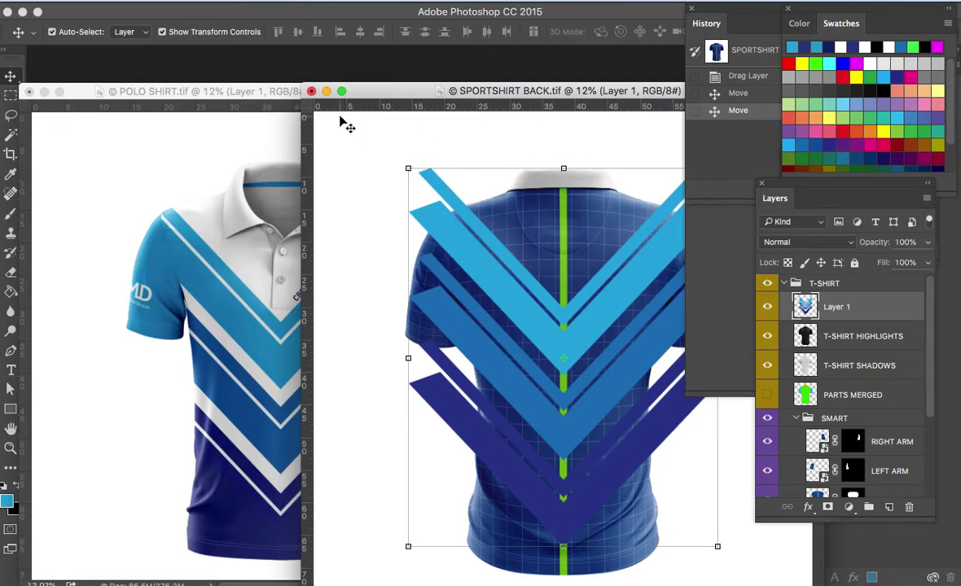
left_click_drag(474, 88, 435, 81)
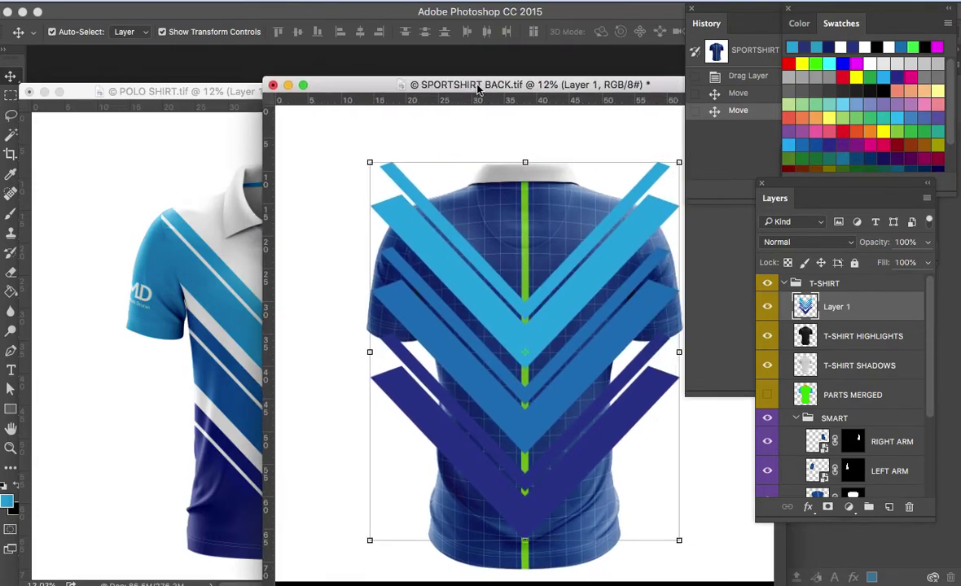
Open the contents of the back shirt's FRONT smart object, fill a new layer with white, and save the document
left_click(818, 489)
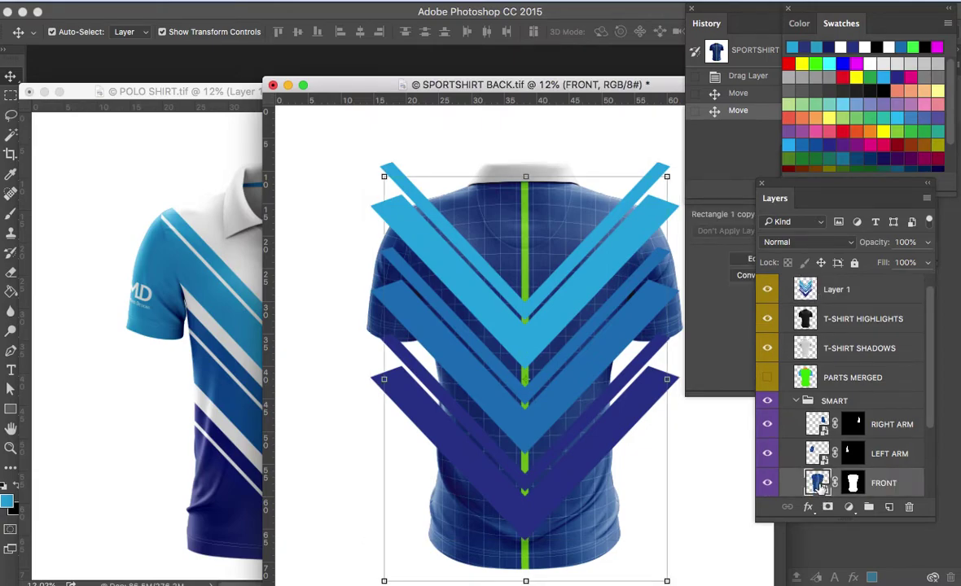
double_click(817, 484)
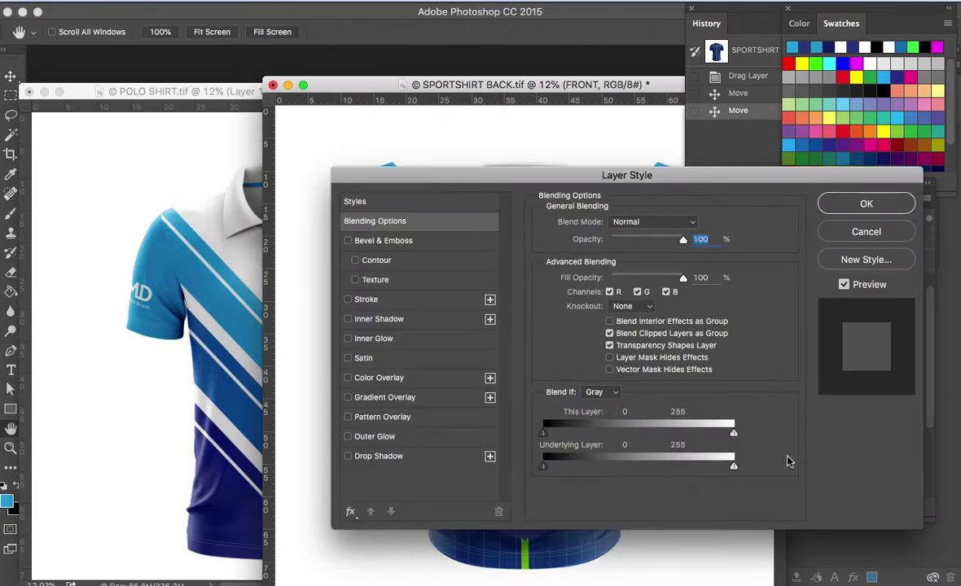
left_click(864, 233)
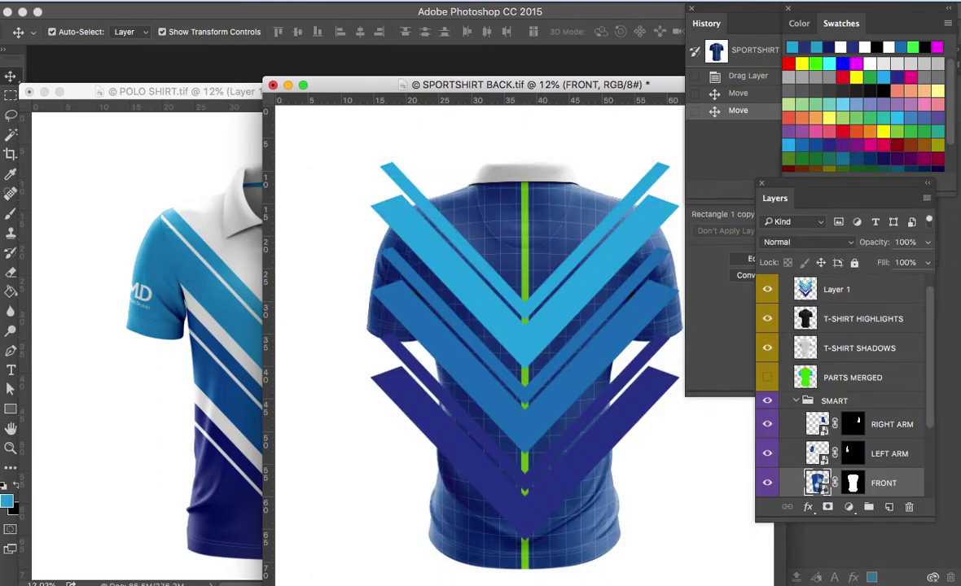
double_click(817, 483)
left_click(890, 508)
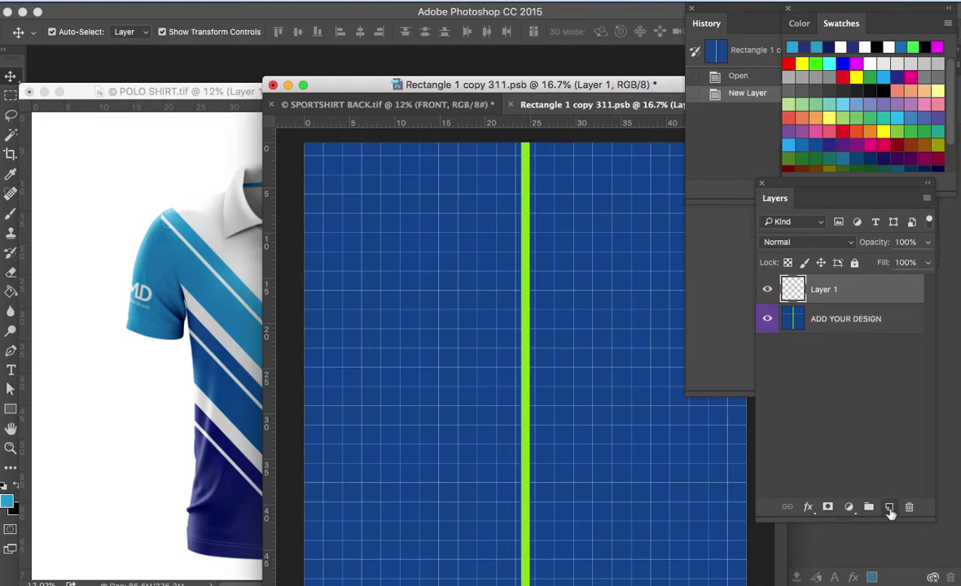
key("g")
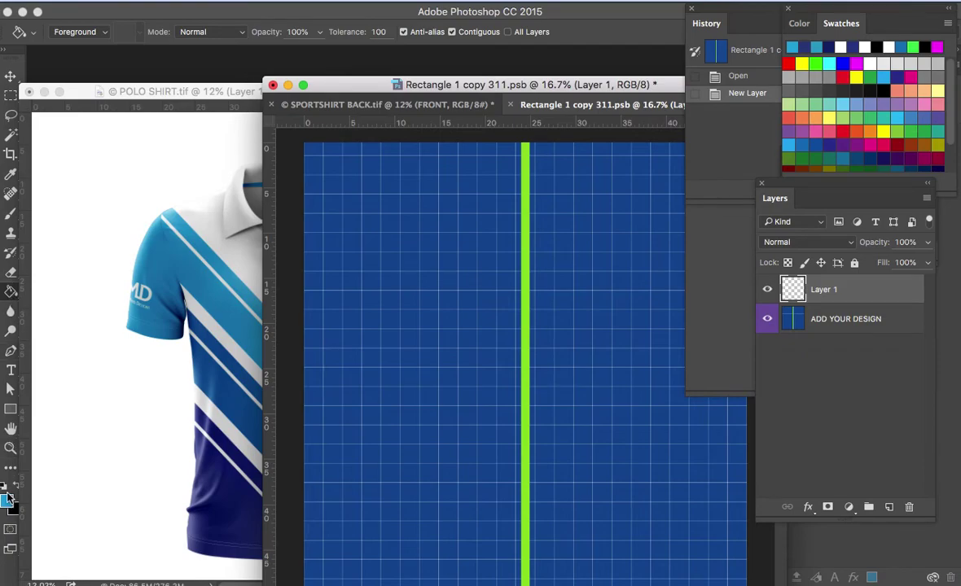
key("x")
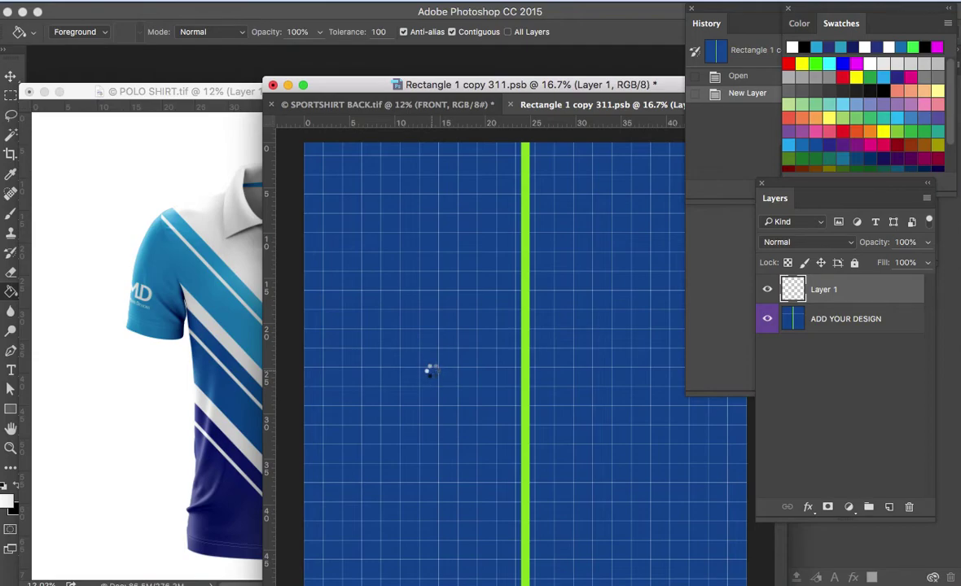
key("super+s")
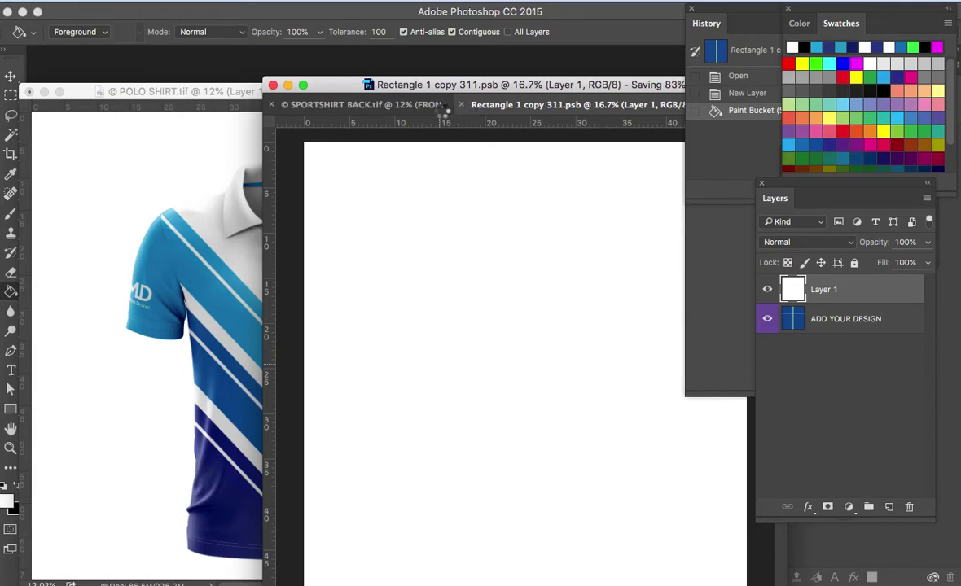
Sample a shaded blue from the inner edge of the polo shirt's logo sleeve as the foreground colour
left_click(232, 91)
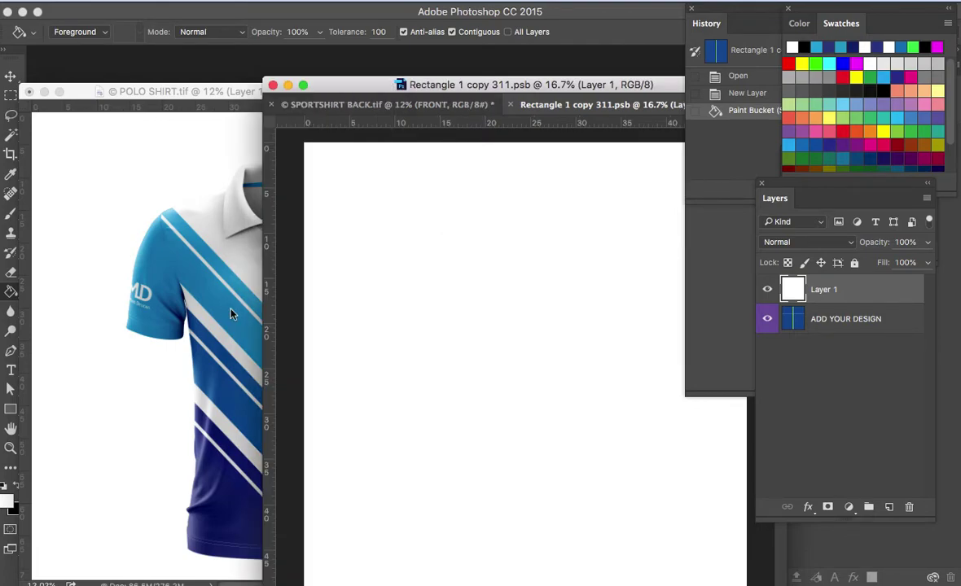
left_click(231, 314)
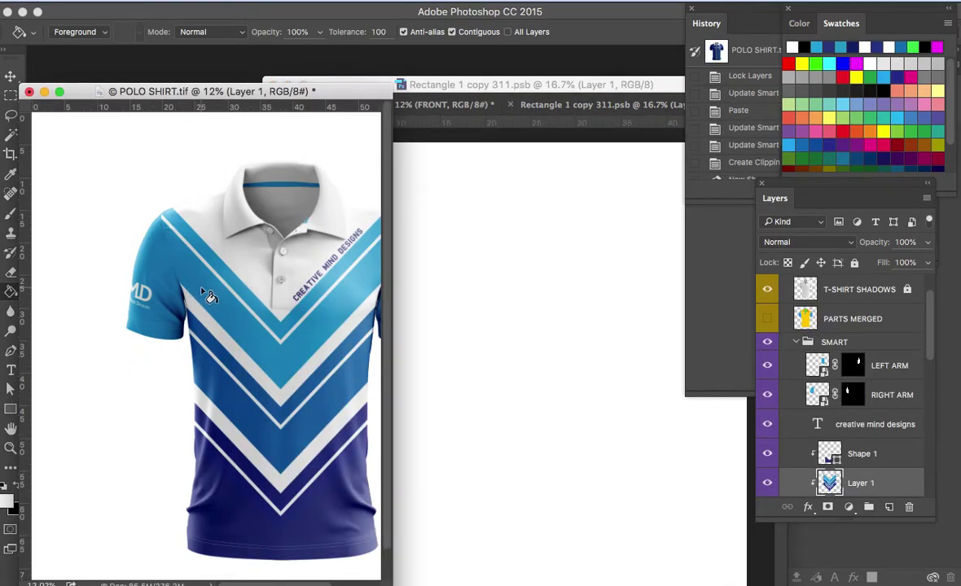
key("i")
left_click(185, 266)
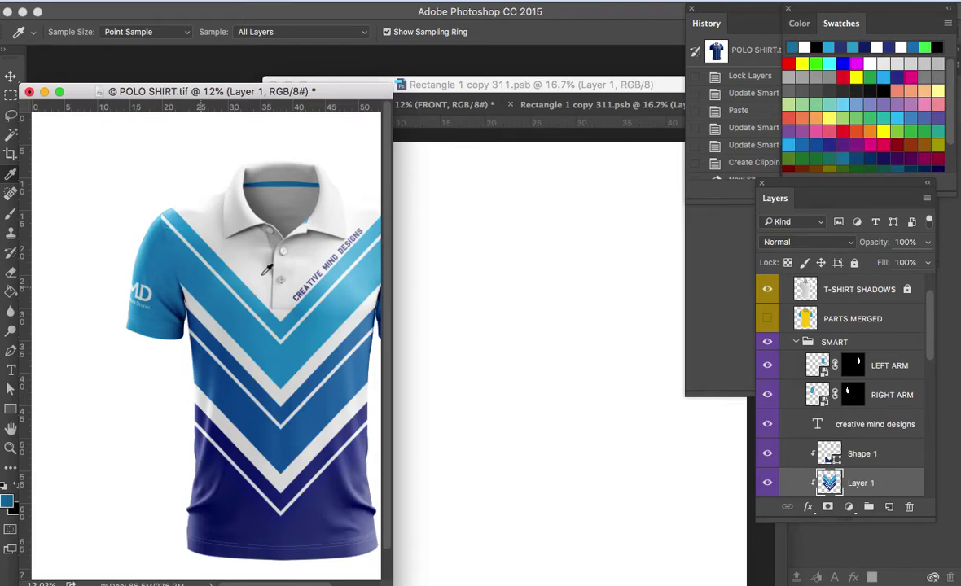
Close the saved FRONT contents document and open the contents of the back shirt's RIGHT ARM smart object
left_click(497, 105)
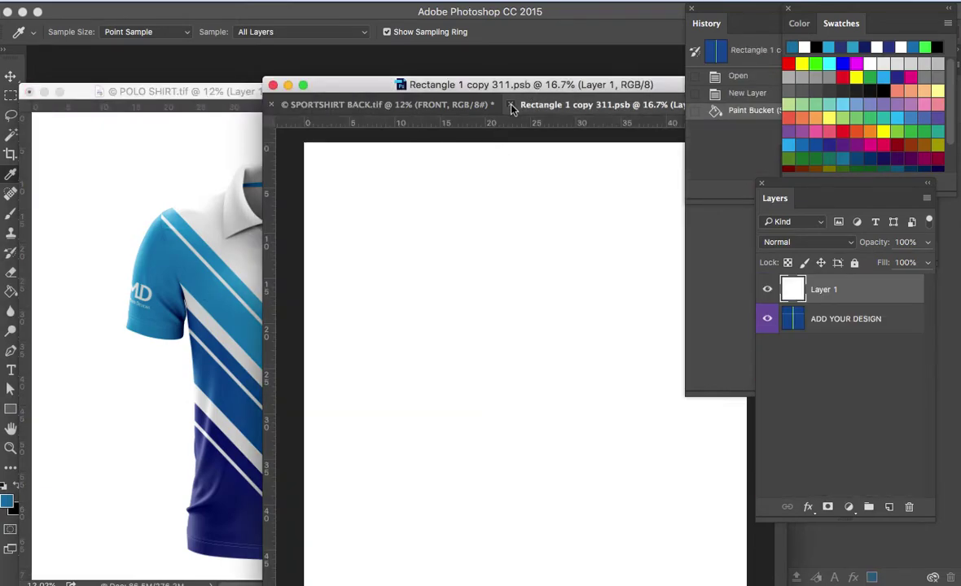
left_click(511, 108)
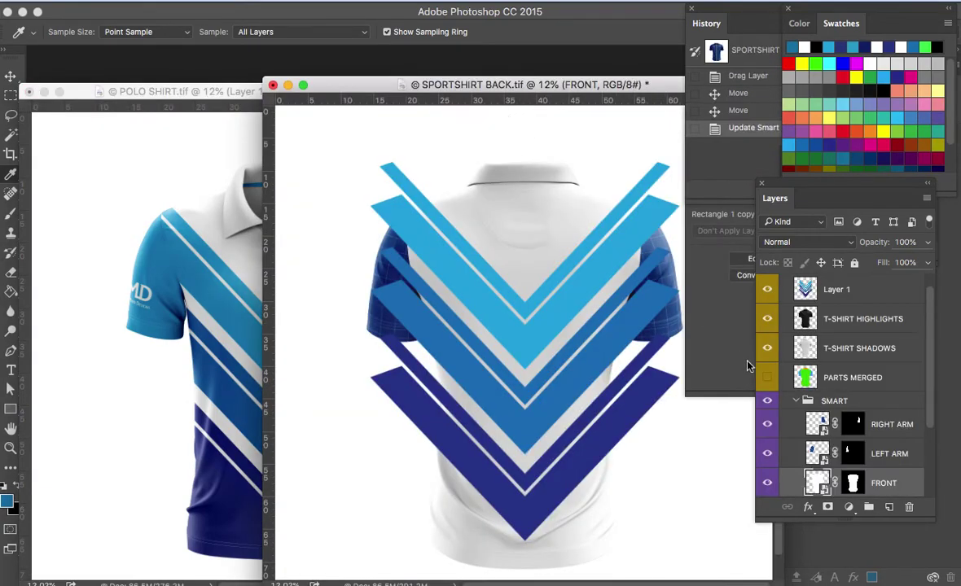
double_click(818, 424)
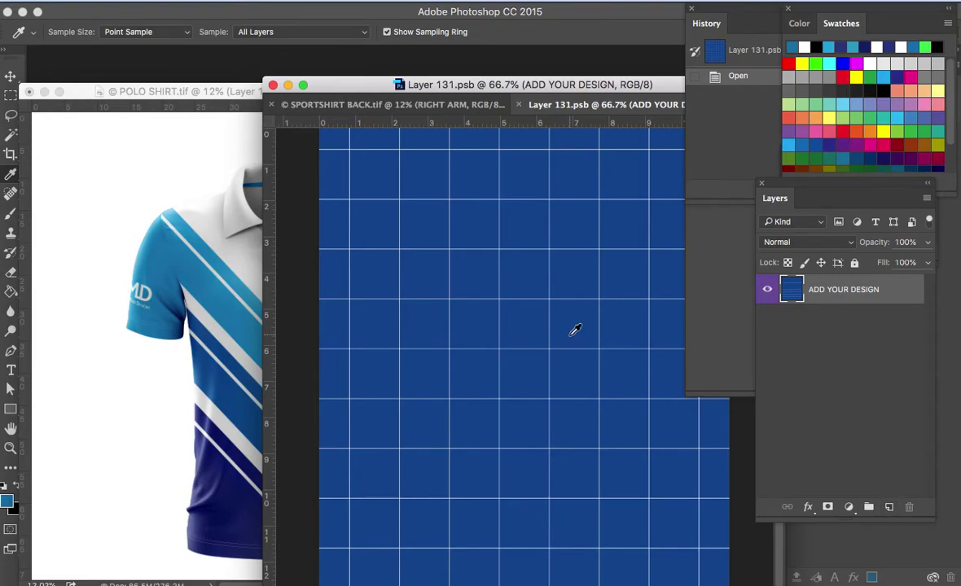
Fill a new layer in the RIGHT ARM contents with the sampled blue, then save and close the document
left_click(889, 508)
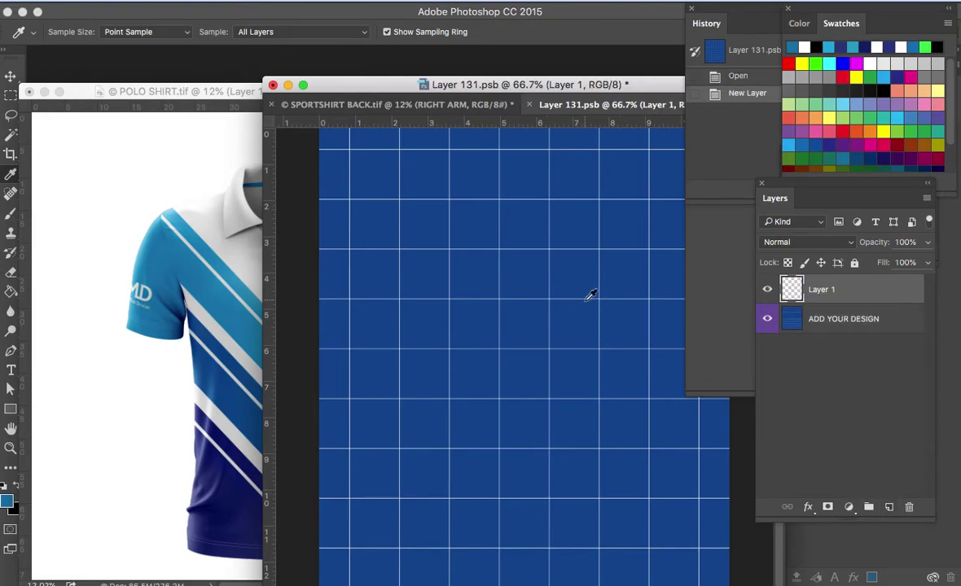
key("g")
left_click(592, 308)
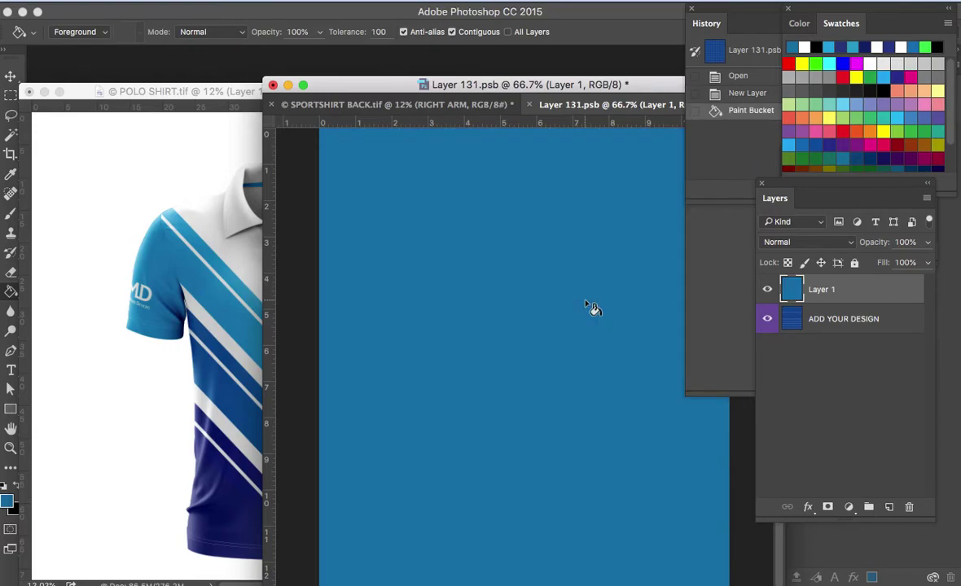
key("super+s")
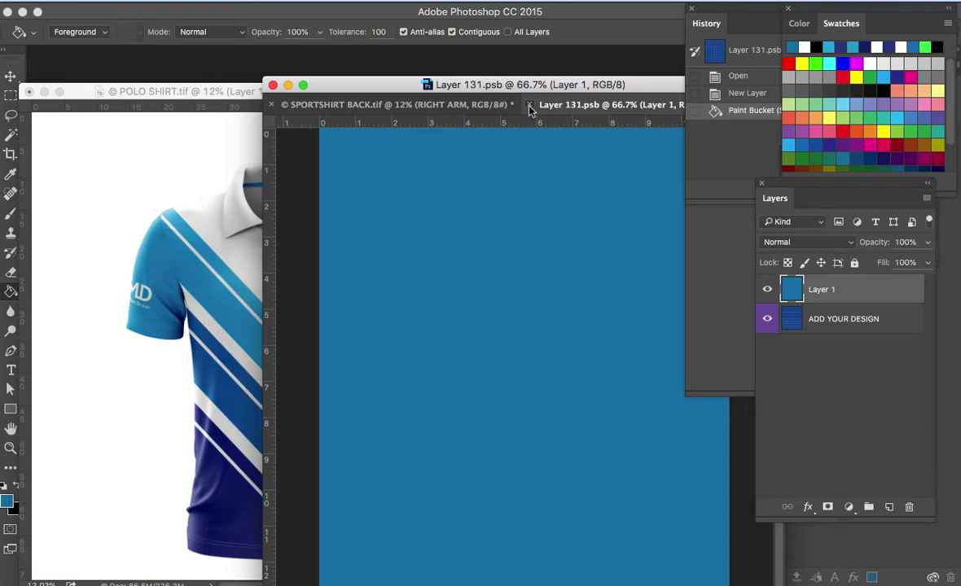
left_click(529, 106)
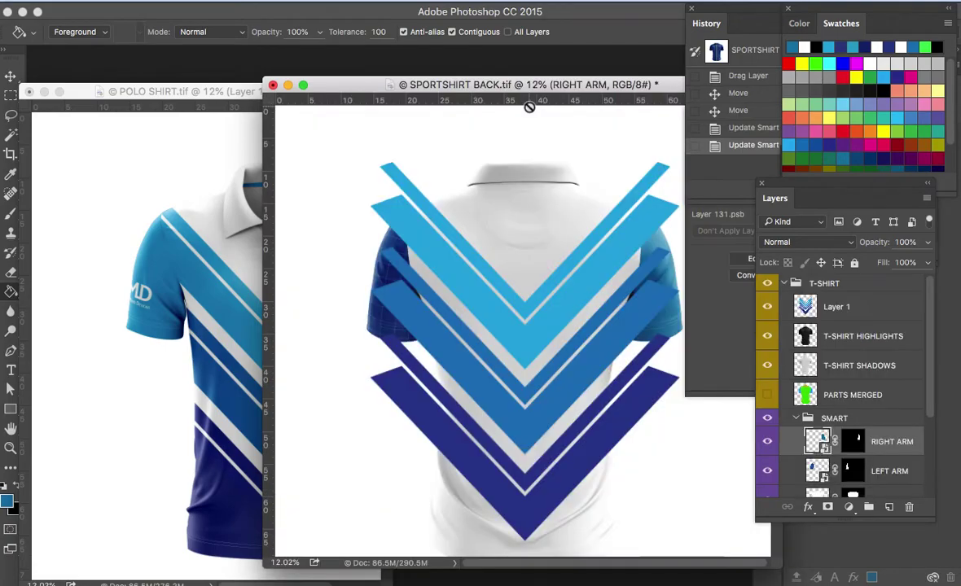
Open the LEFT ARM smart object's contents, fill a new layer with the same blue, and save and close it
left_click(819, 469)
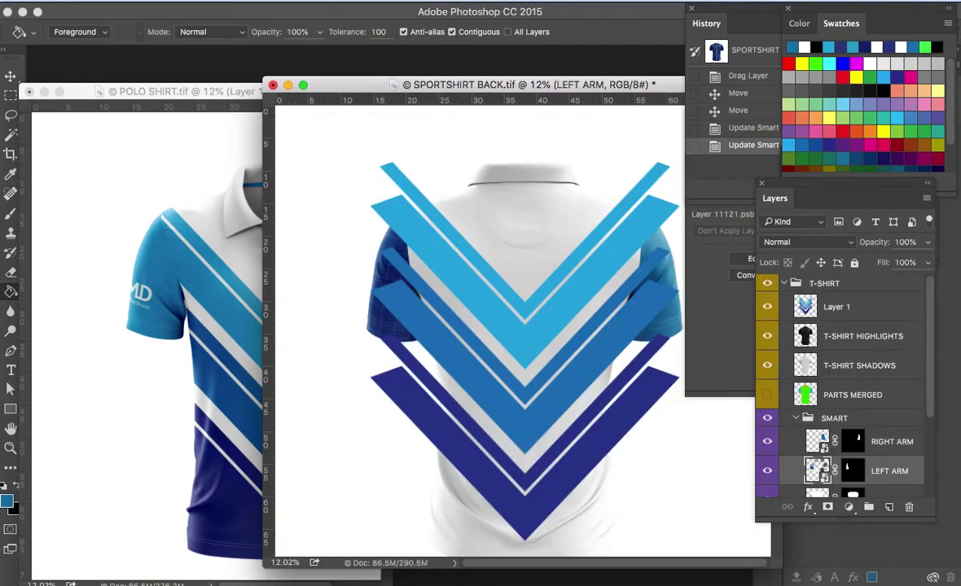
double_click(819, 470)
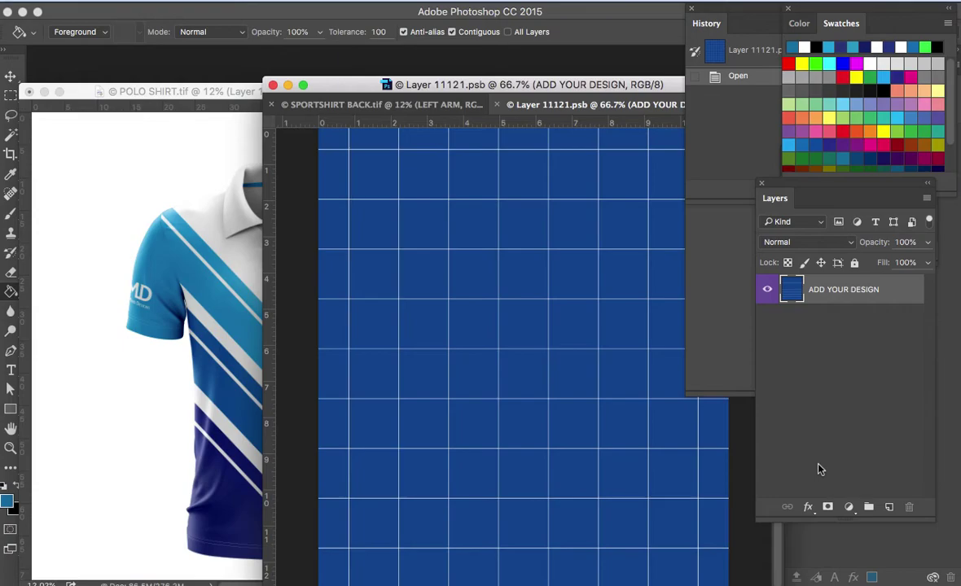
left_click(890, 507)
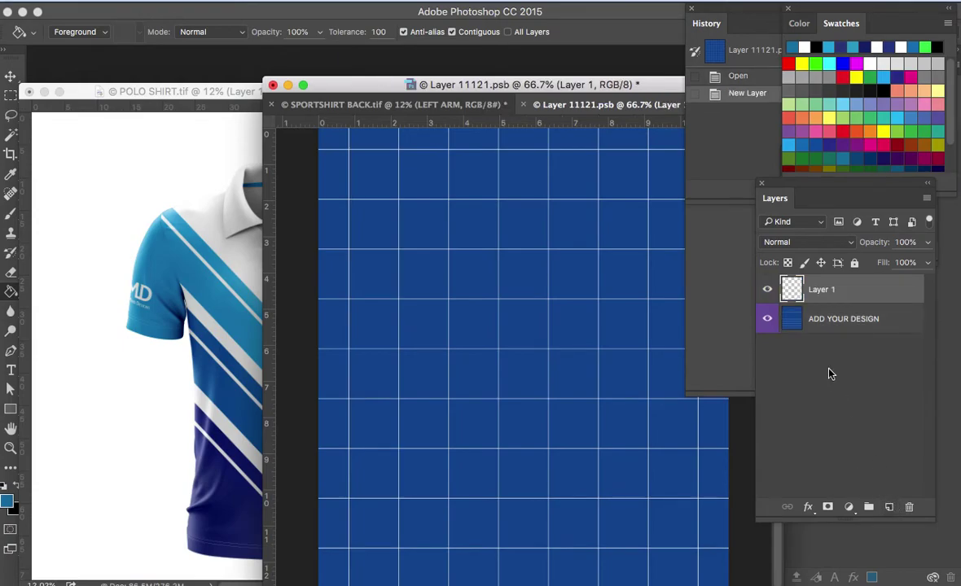
left_click(568, 322)
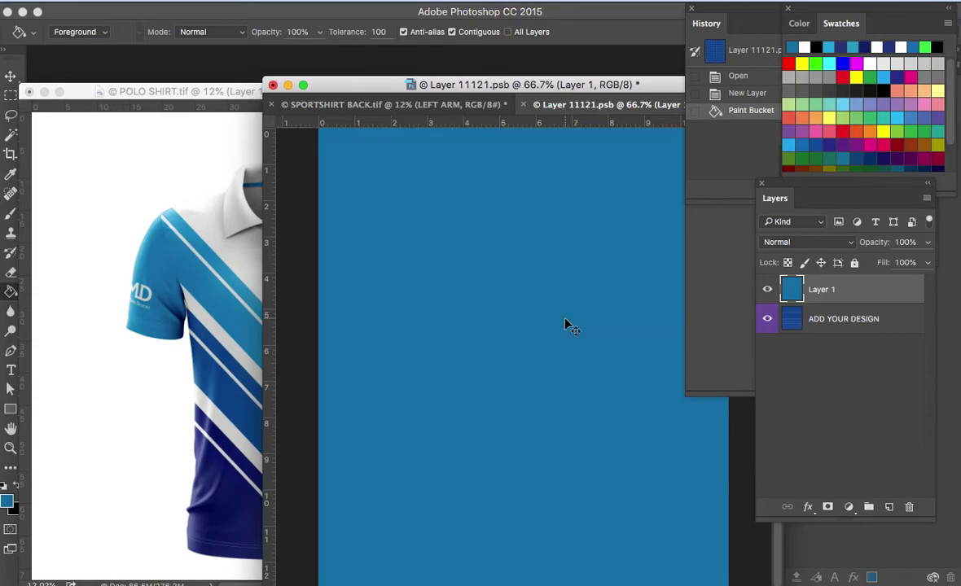
key("ctrl+s")
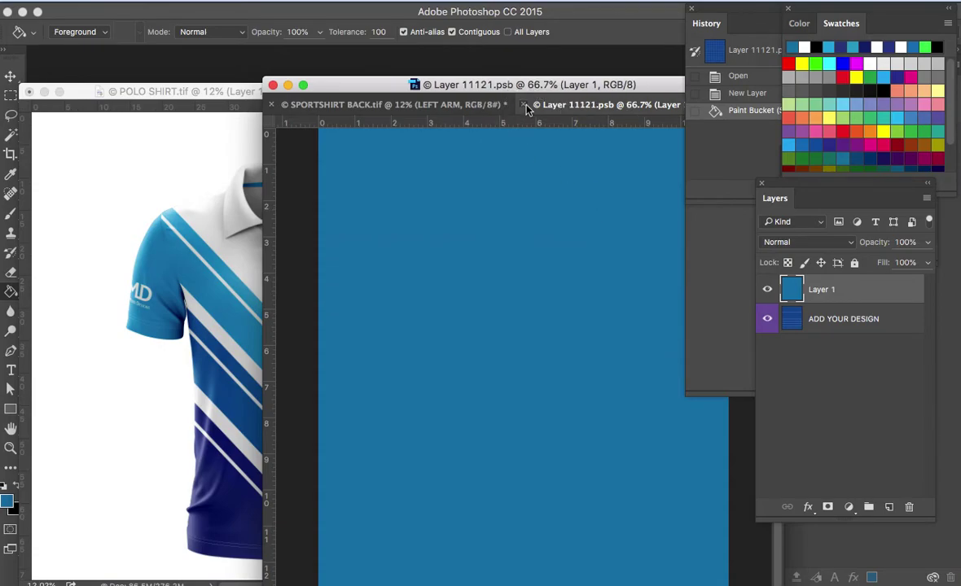
left_click(524, 106)
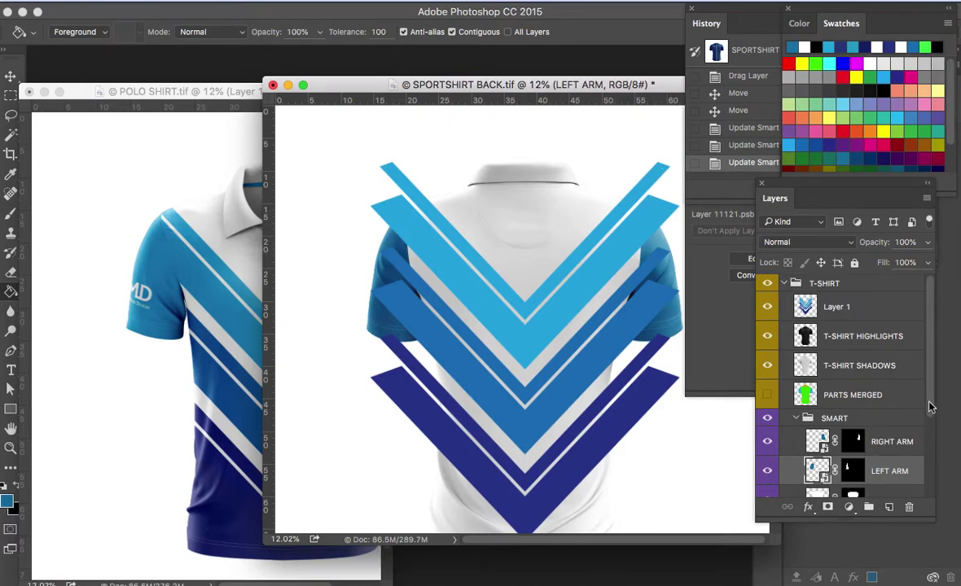
Move the chevron Layer 1 between the LEFT ARM and FRONT layers and clip it to FRONT
scroll(931, 407, "down", 2)
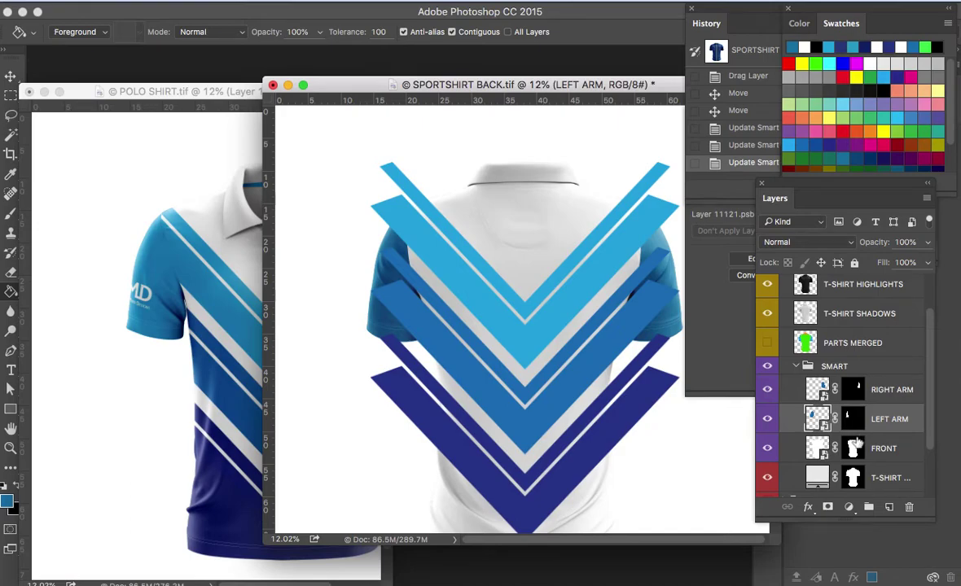
key("v")
left_click(670, 236)
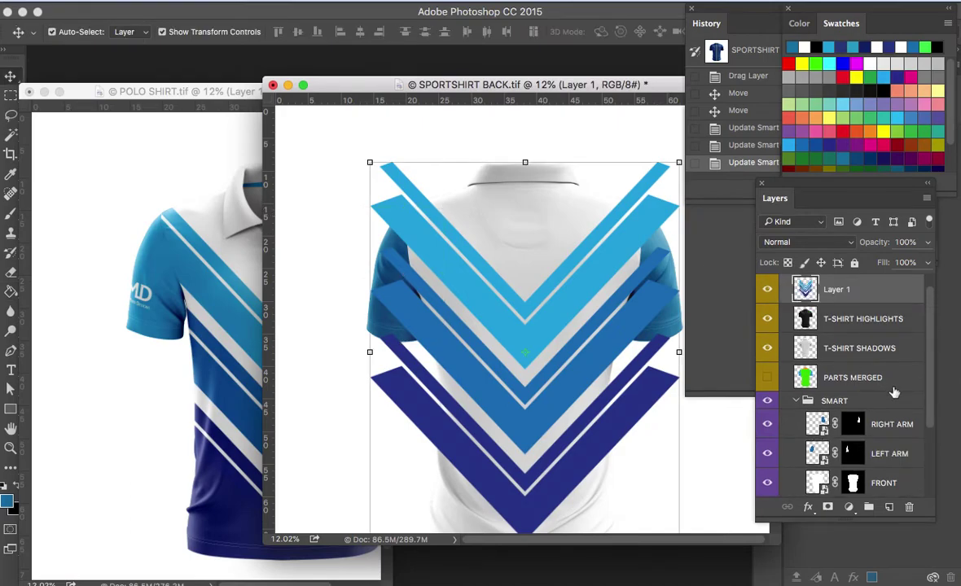
left_click_drag(886, 283, 898, 456)
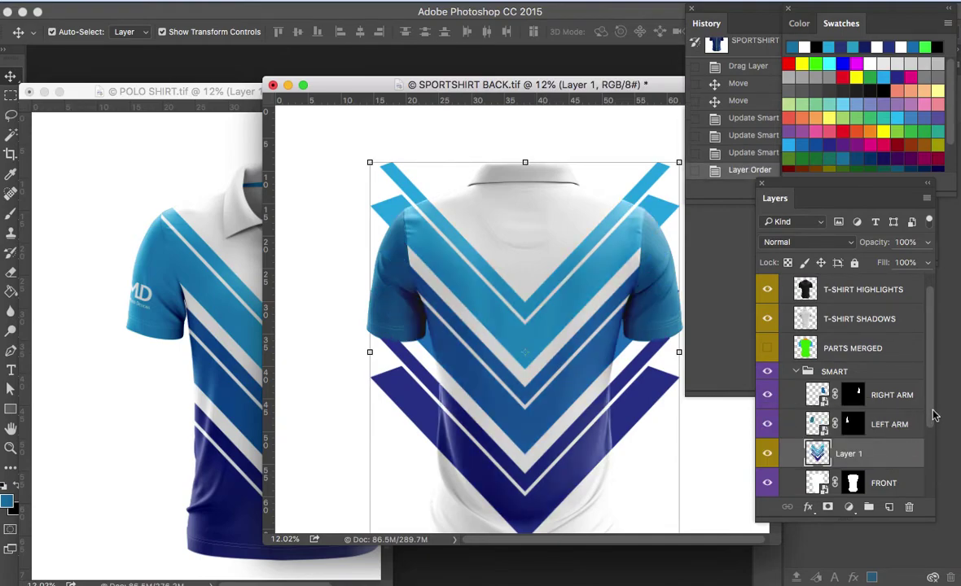
scroll(935, 431, "down", 2)
scroll(935, 440, "down", 1)
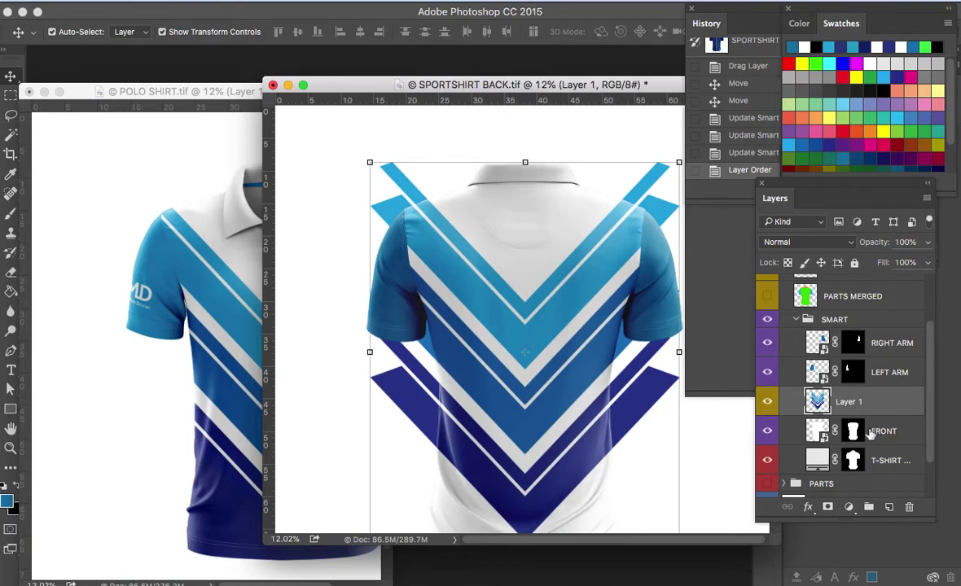
left_click_drag(854, 429, 818, 409)
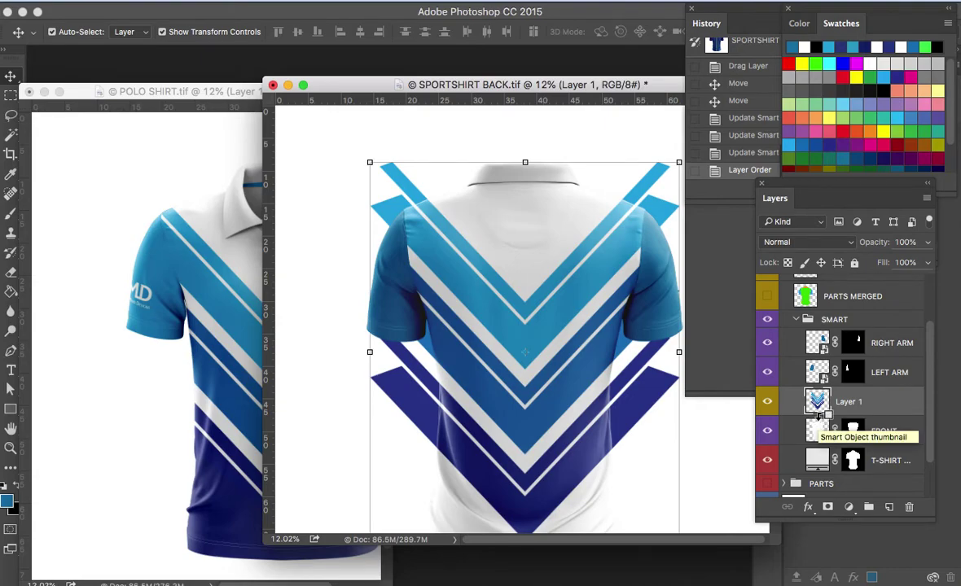
left_click(821, 416, "alt")
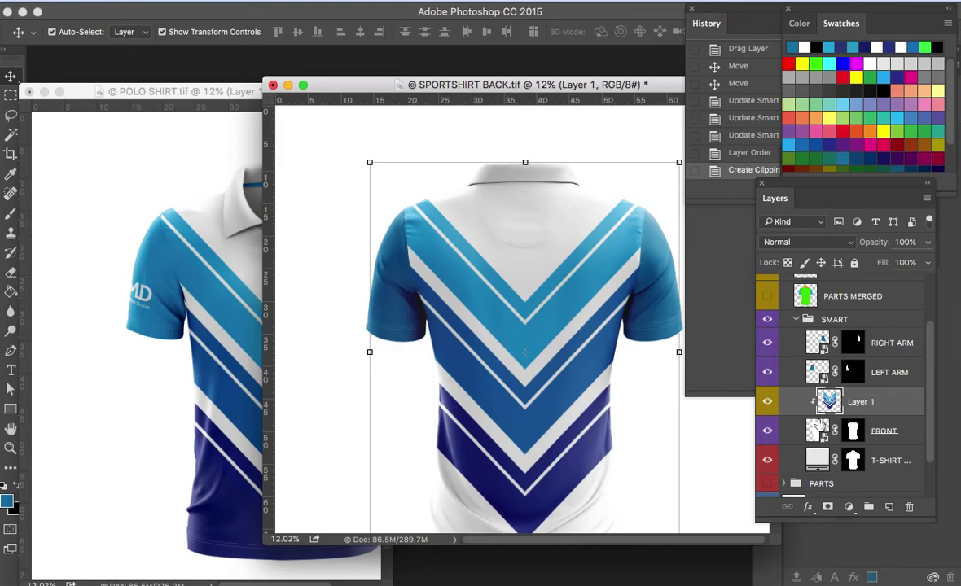
Sample the navy blue of the lowest chevron on the back shirt as the foreground colour
scroll(932, 450, "down", 2)
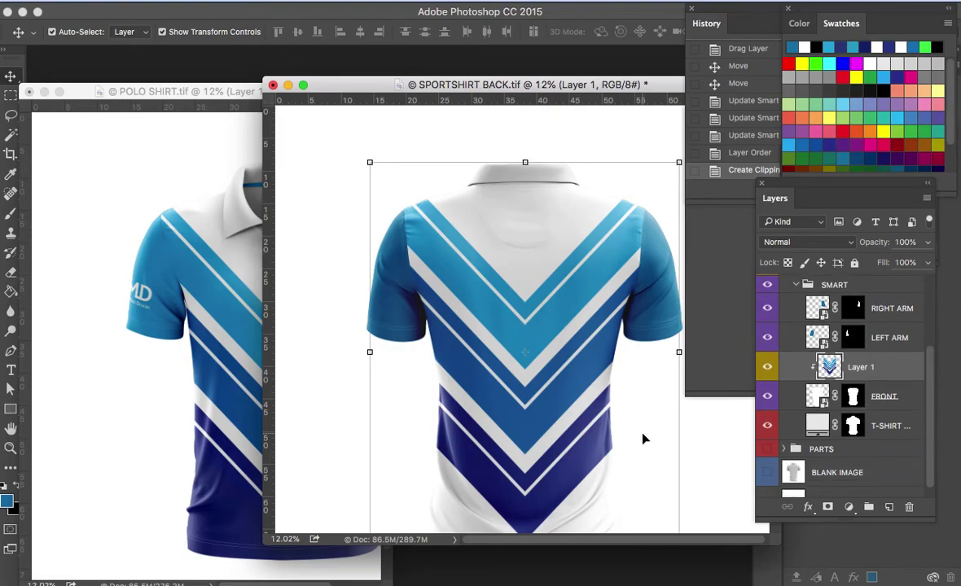
scroll(633, 430, "down", 2)
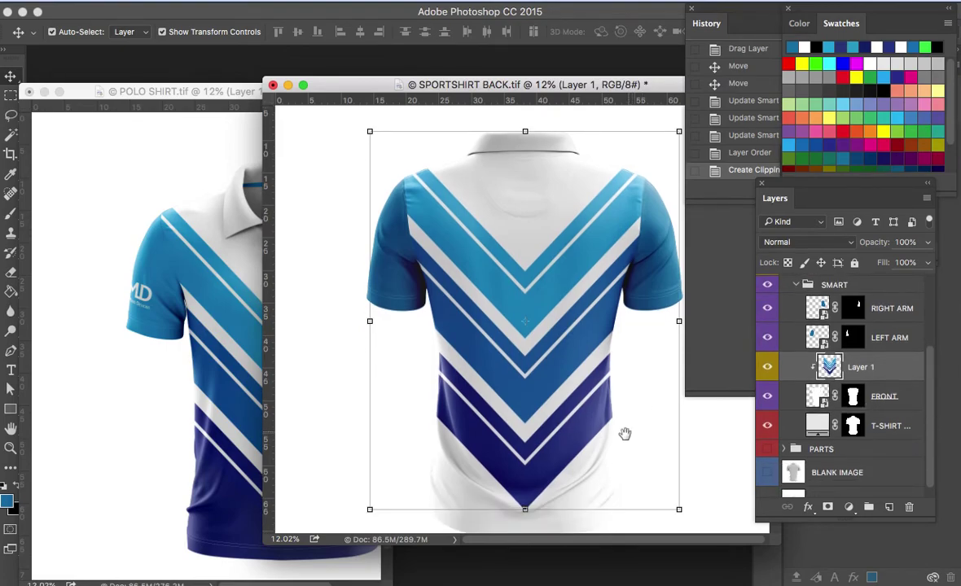
left_click_drag(624, 429, 619, 395)
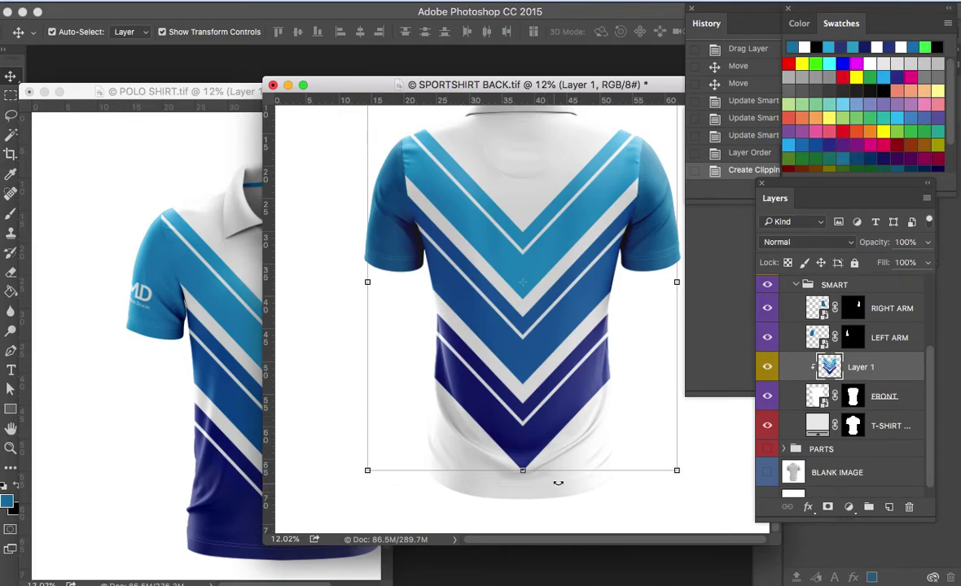
key("p")
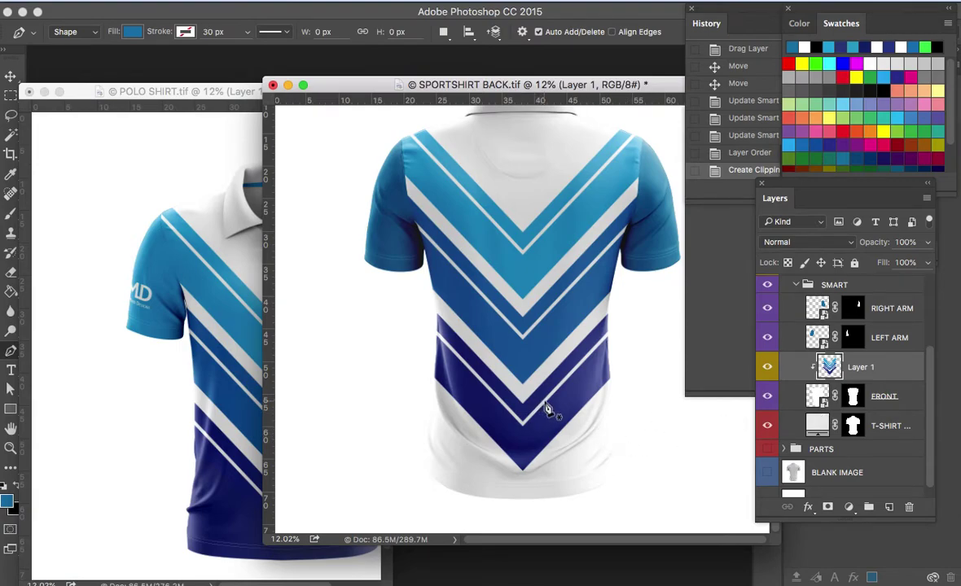
key("i")
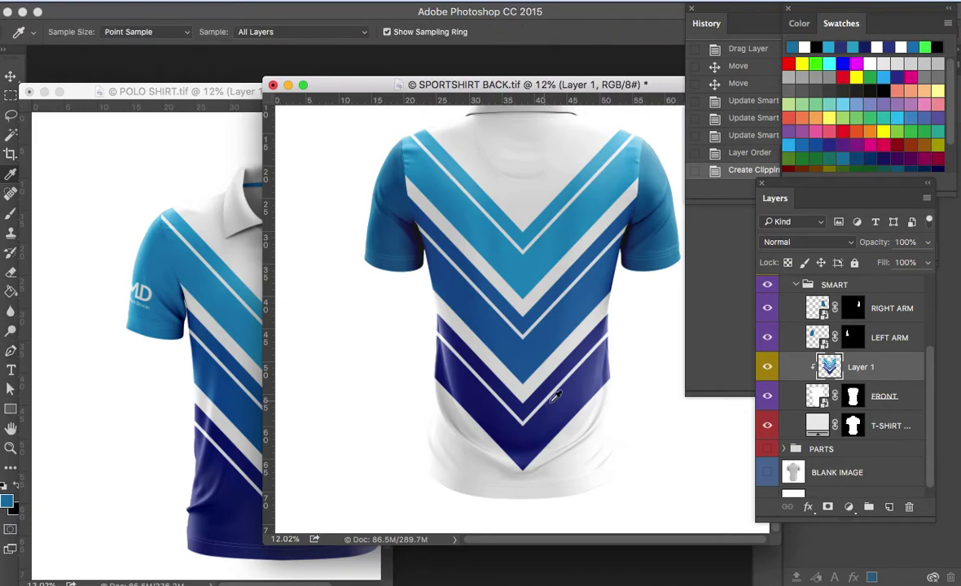
left_click(568, 407)
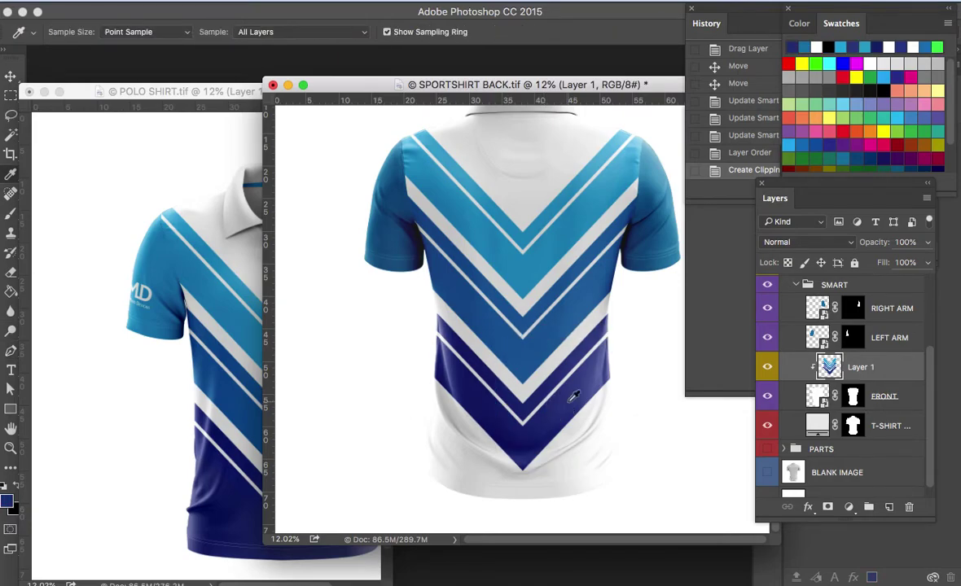
Draw a closed navy Pen shape about 2250 by 1768 px over the shirt's white lower back, with a V-notched upper edge inside the lowest chevron
key("p")
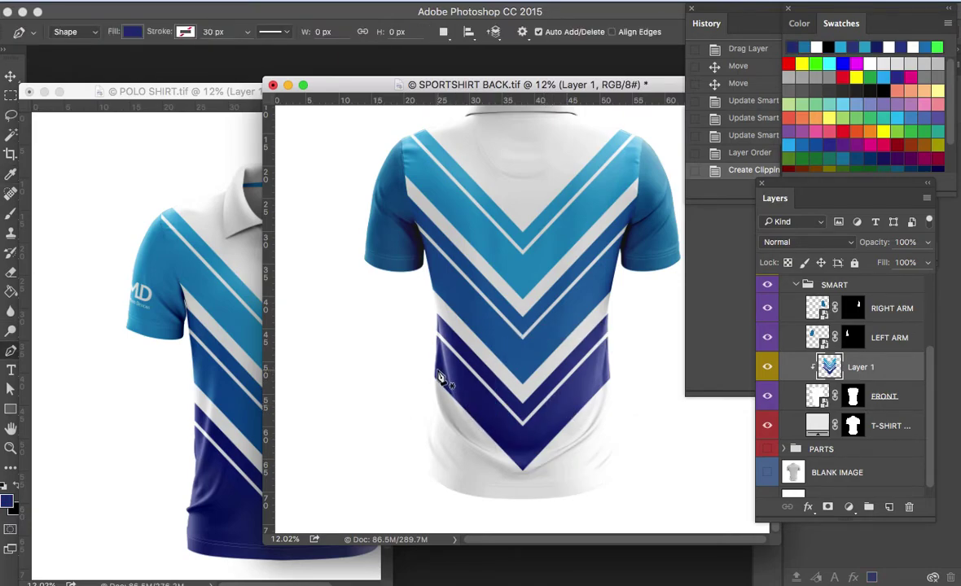
left_click(418, 359)
left_click(416, 506)
left_click(560, 518)
left_click(621, 501)
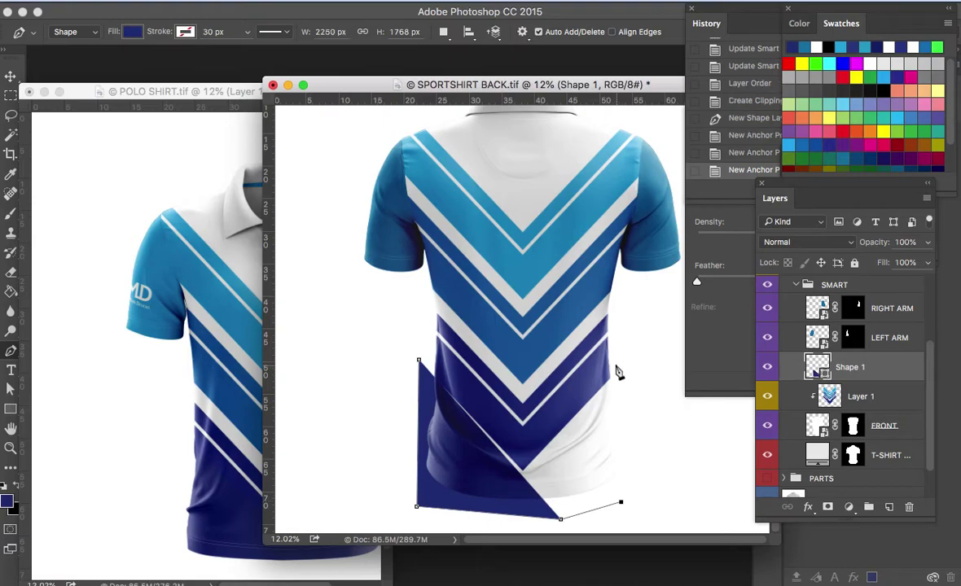
left_click(614, 361)
left_click(530, 443)
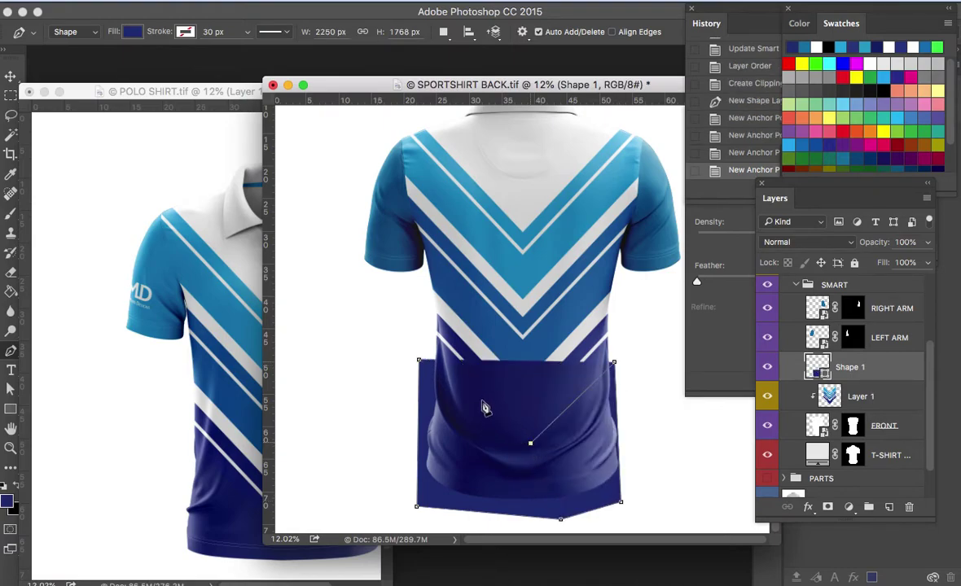
left_click(418, 361)
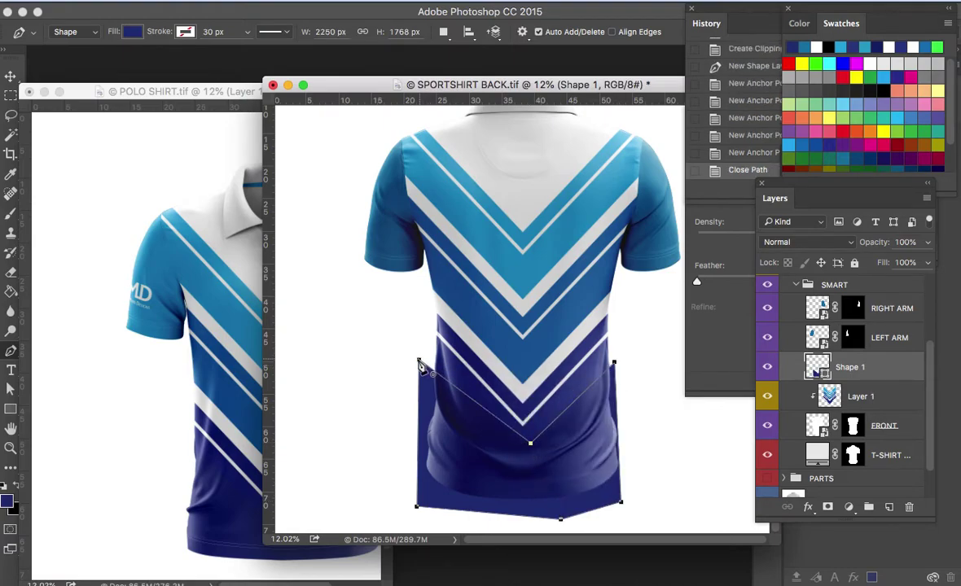
Clip the navy Shape 1 layer to the FRONT layer together with the chevron artwork and deselect its path
left_click(10, 76)
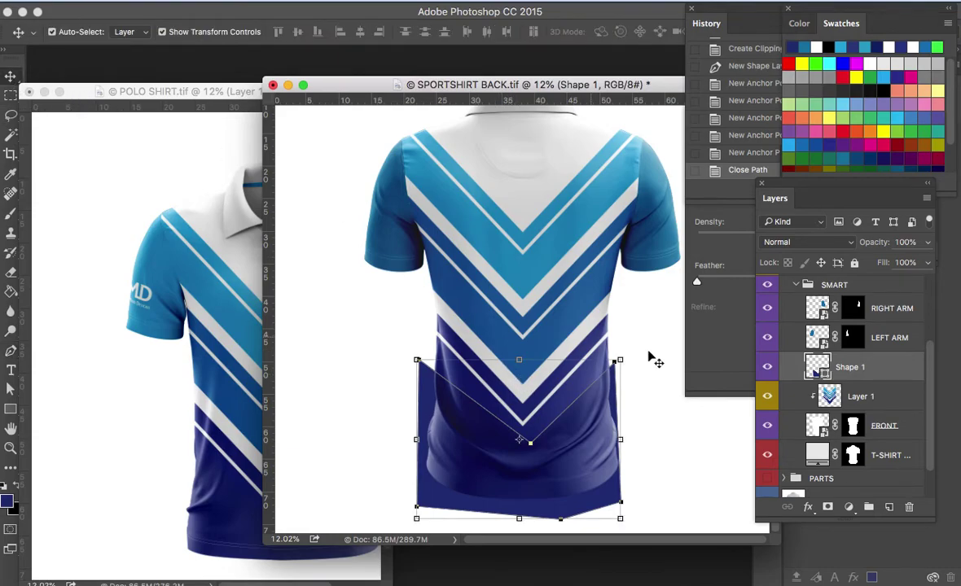
left_click(812, 374, "alt")
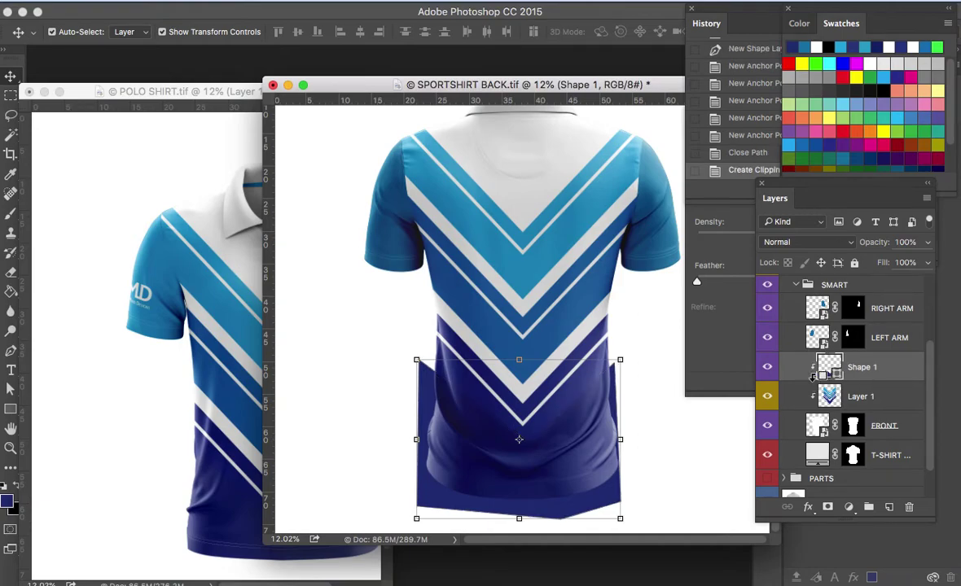
key("a")
left_click(723, 455)
key("v")
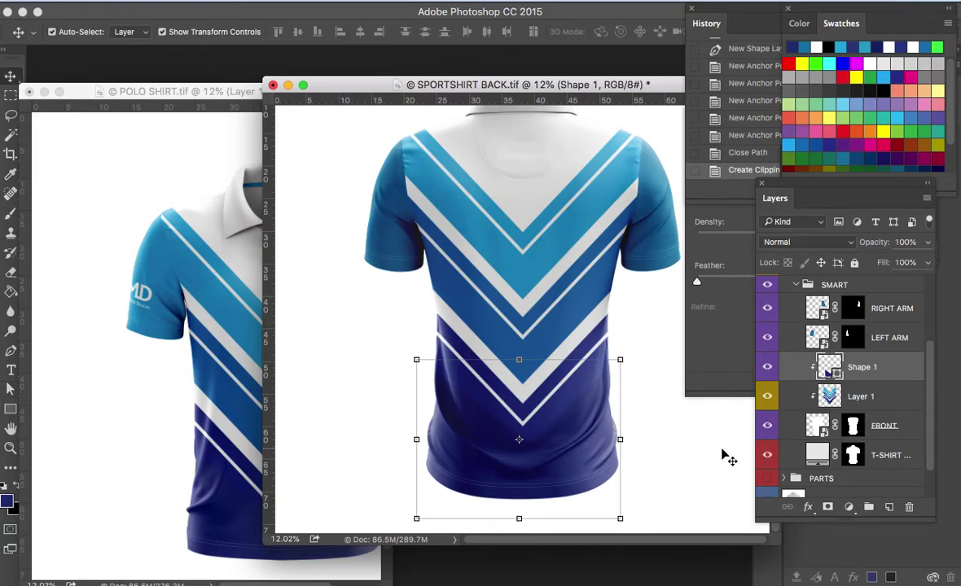
Shift the anchor point at the navy shape's V-notch slightly sideways towards the centre line below the chevron tip
key("z")
left_click(538, 408)
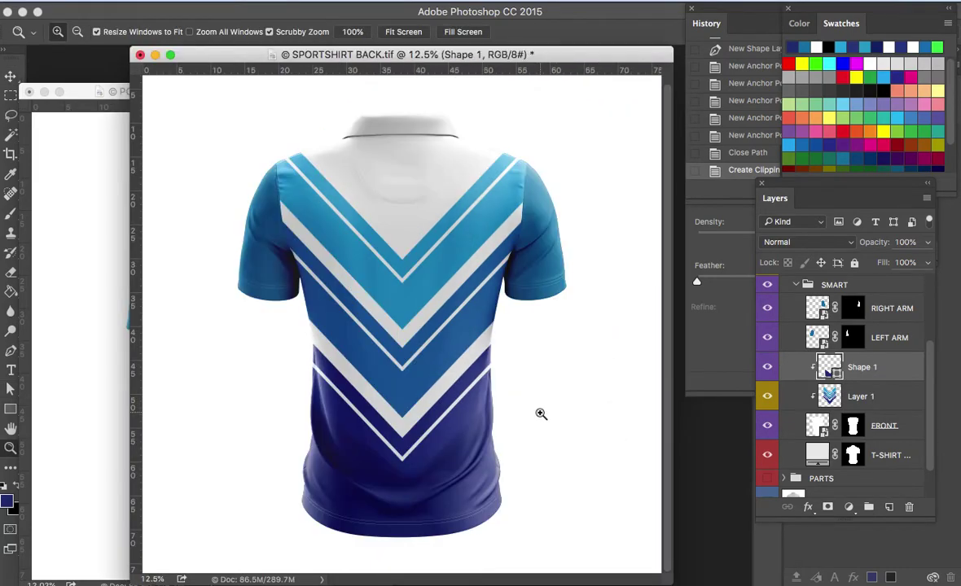
left_click(442, 436)
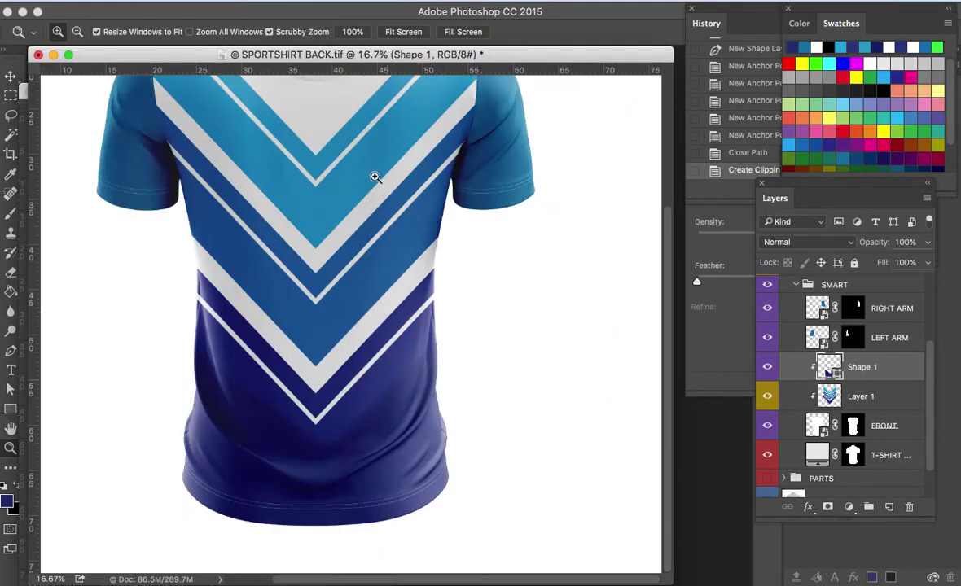
left_click_drag(378, 59, 461, 77)
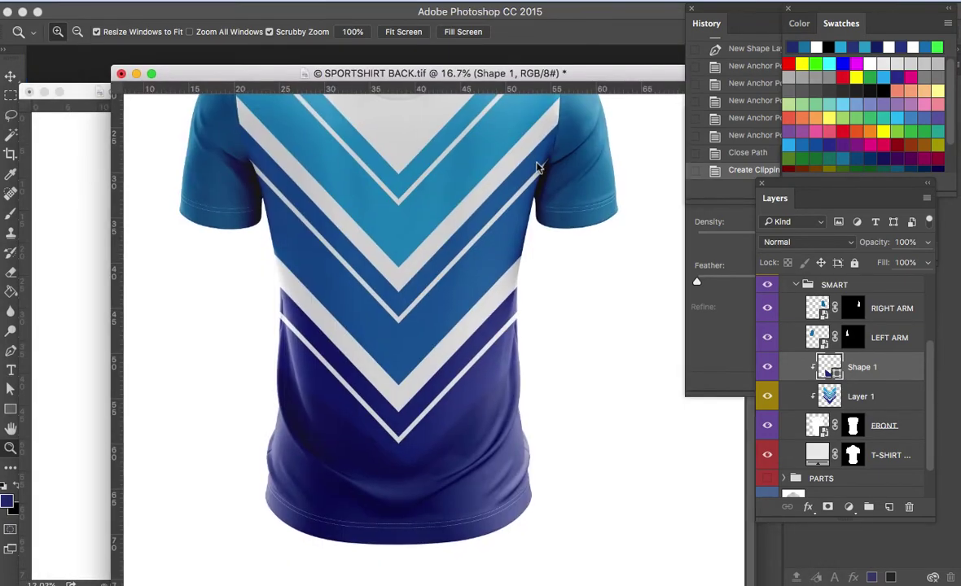
key("a")
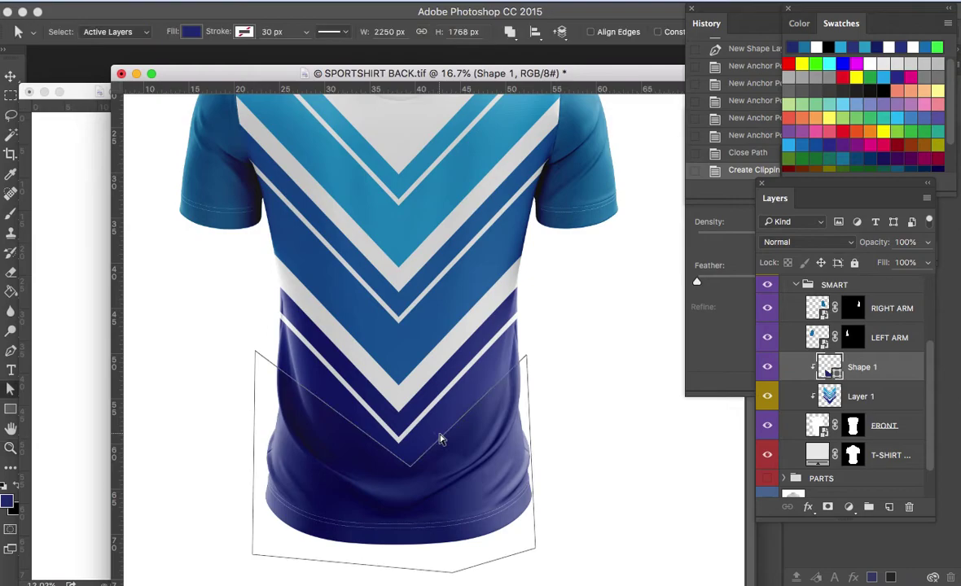
left_click(411, 470)
left_click_drag(409, 468, 407, 468)
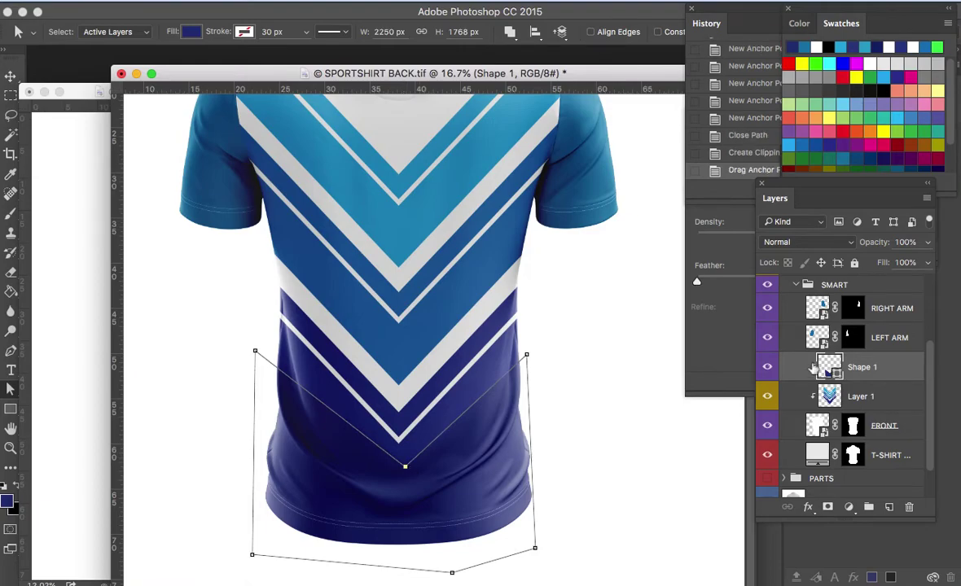
scroll(861, 321, "up", 3)
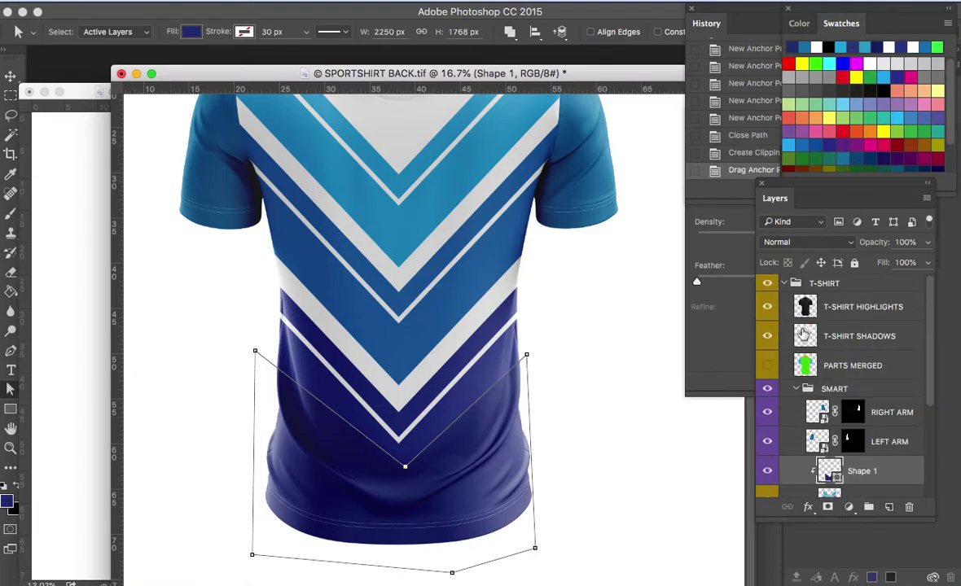
Hide the T-SHIRT SHADOWS and T-SHIRT HIGHLIGHTS layers and sample the flat navy of Layer 1's lowest chevron as the foreground colour
left_click(766, 336)
left_click(767, 306)
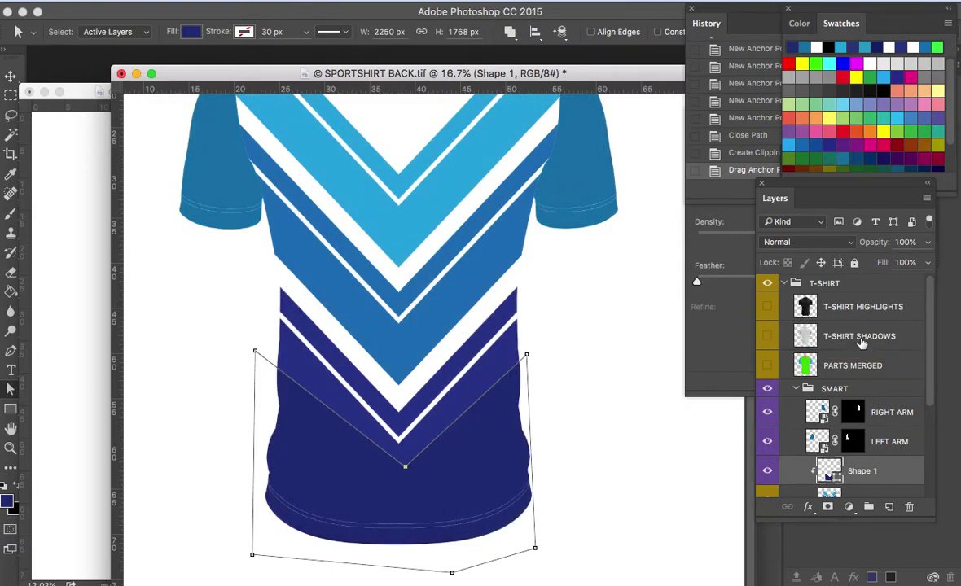
scroll(863, 350, "down", 3)
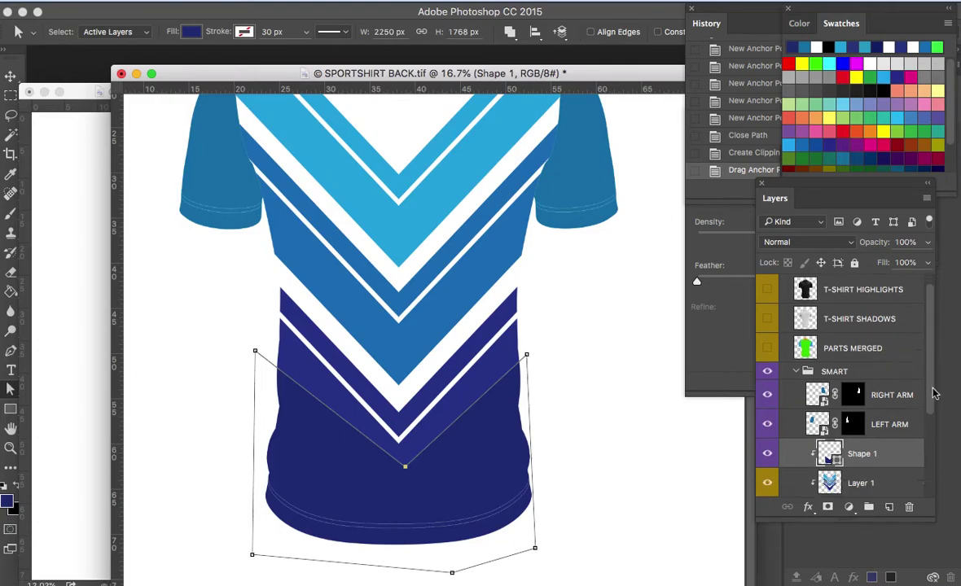
left_click(885, 407)
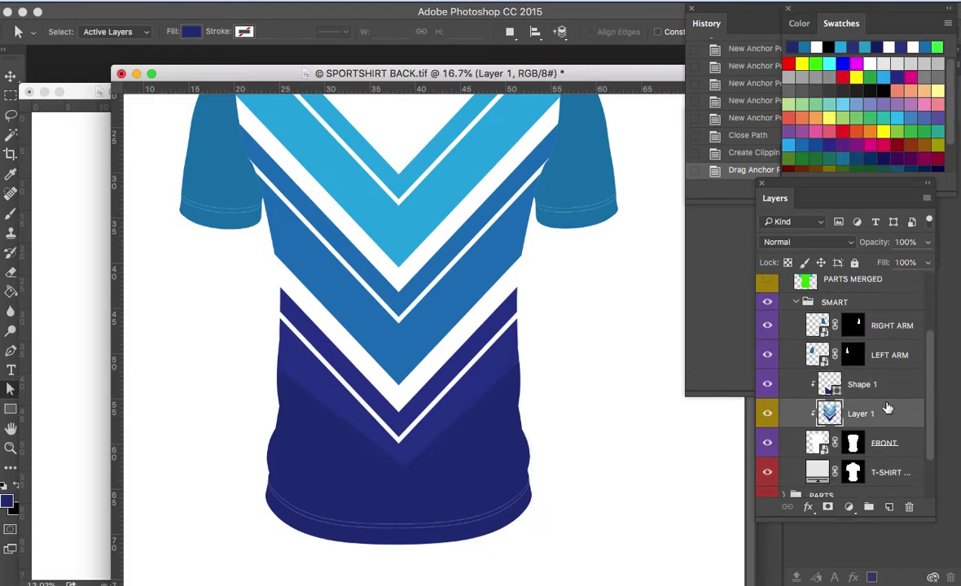
key("i")
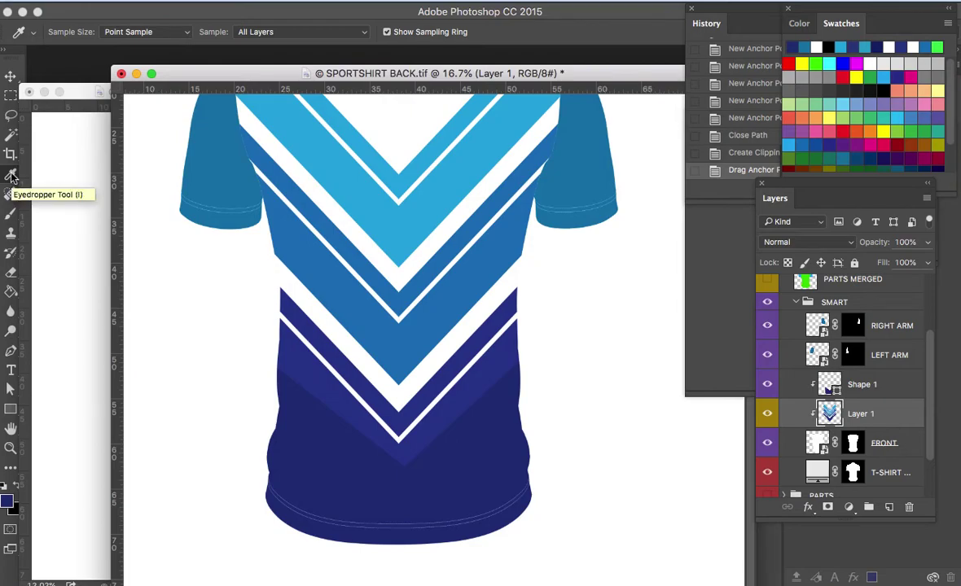
left_click(498, 357)
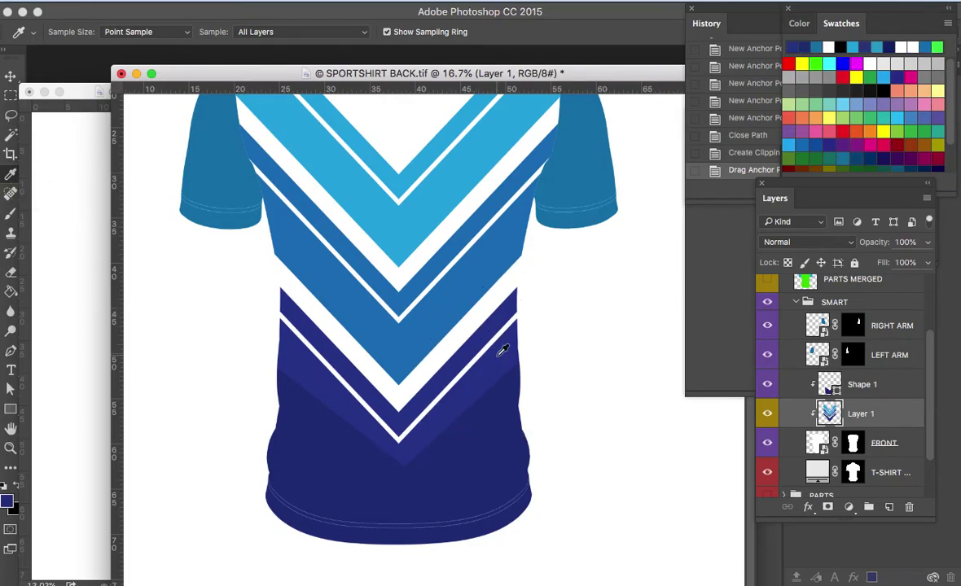
Change the fill of the Shape 1 layer to the recently used navy that matches the lowest chevron
left_click(890, 388)
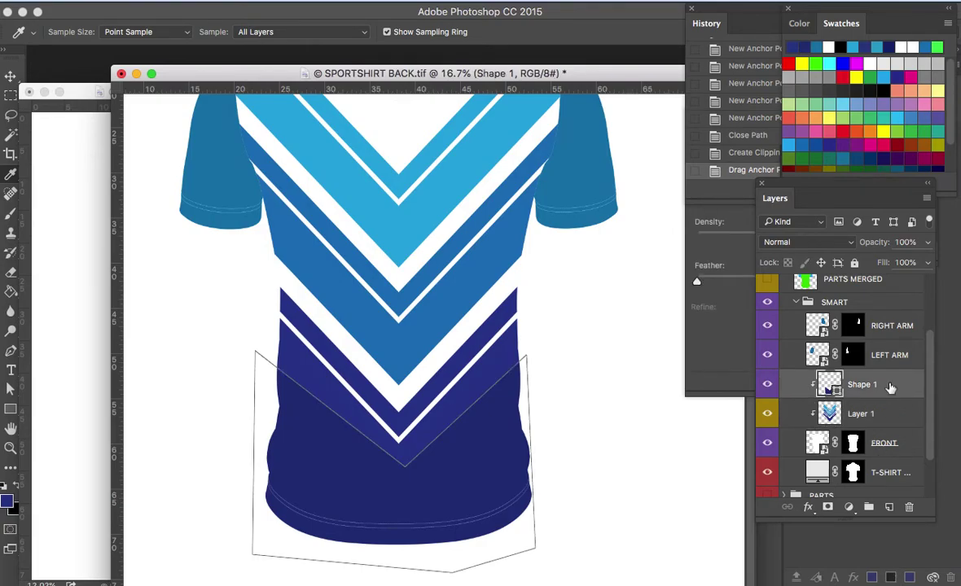
key("p")
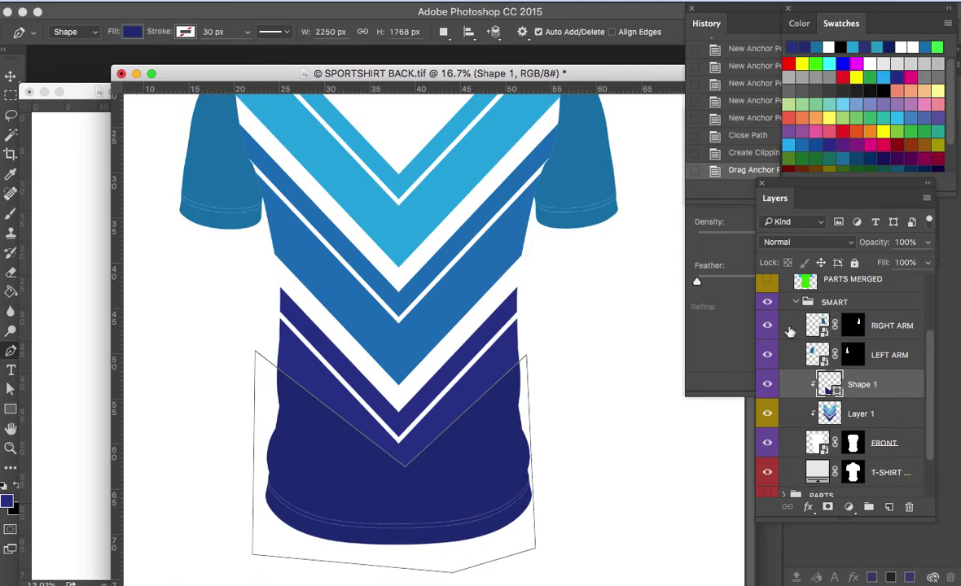
left_click(132, 33)
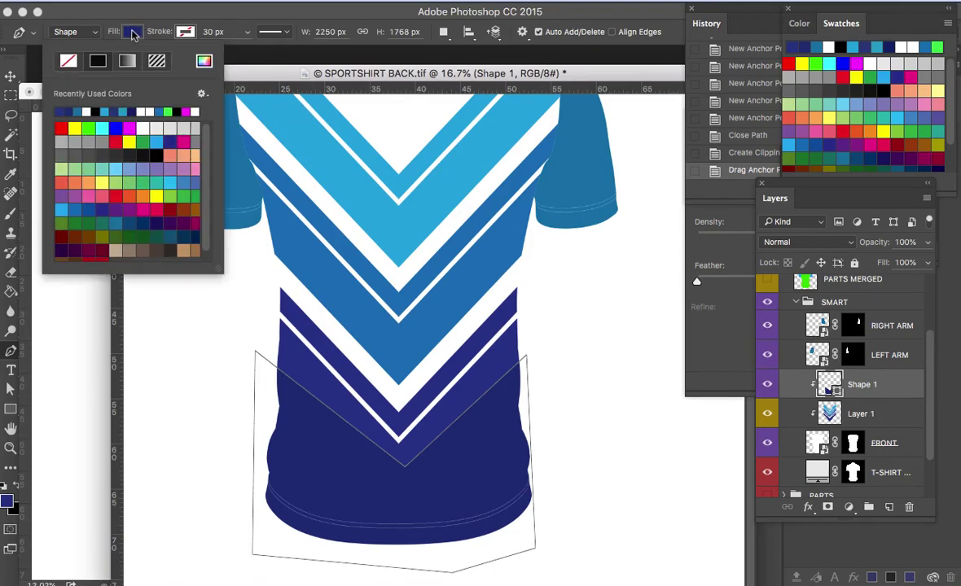
left_click(63, 112)
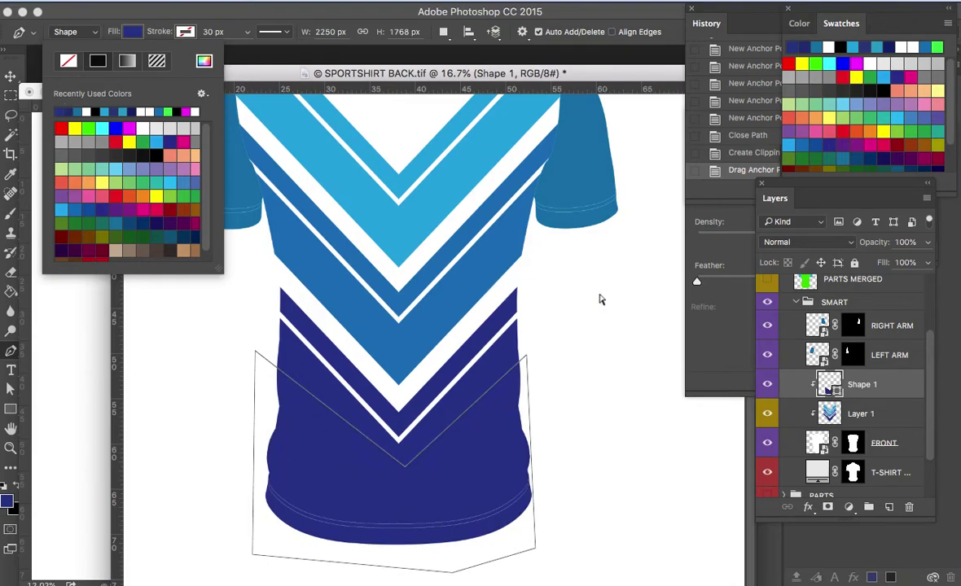
Show the T-SHIRT HIGHLIGHTS and T-SHIRT SHADOWS layers again and check the recoloured hem and sleeves on the whole back shirt
key("a")
scroll(925, 303, "up", 3)
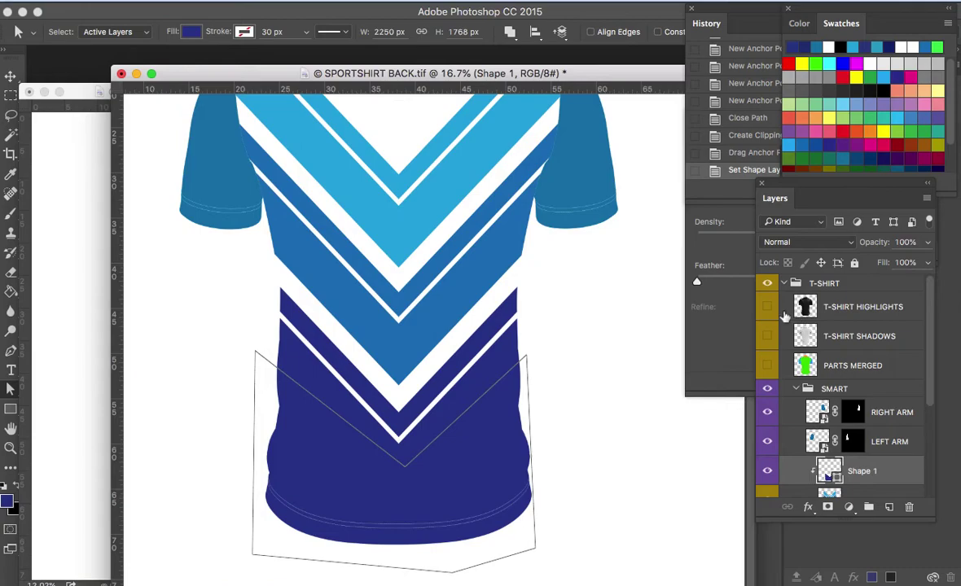
left_click_drag(767, 307, 771, 338)
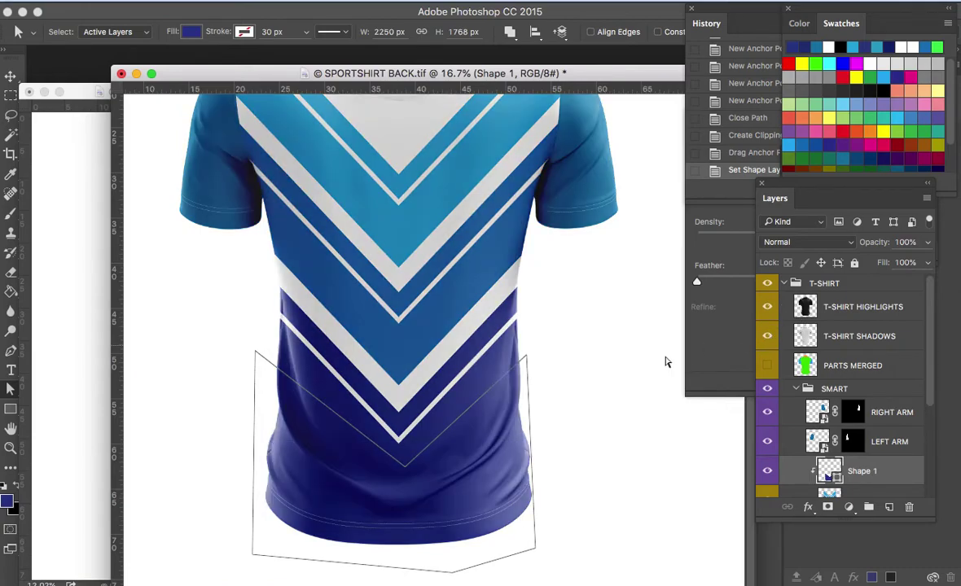
key("v")
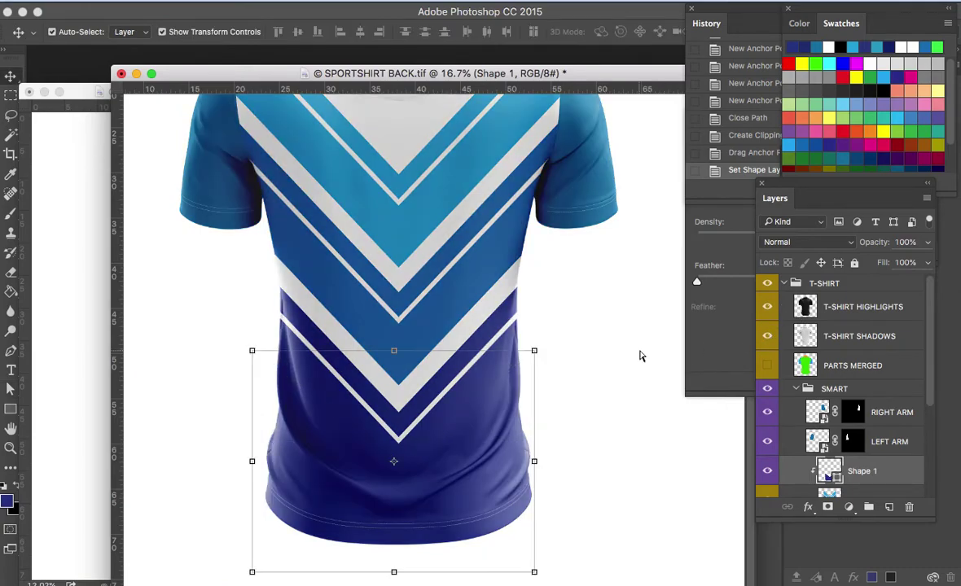
key("a")
key("super+0")
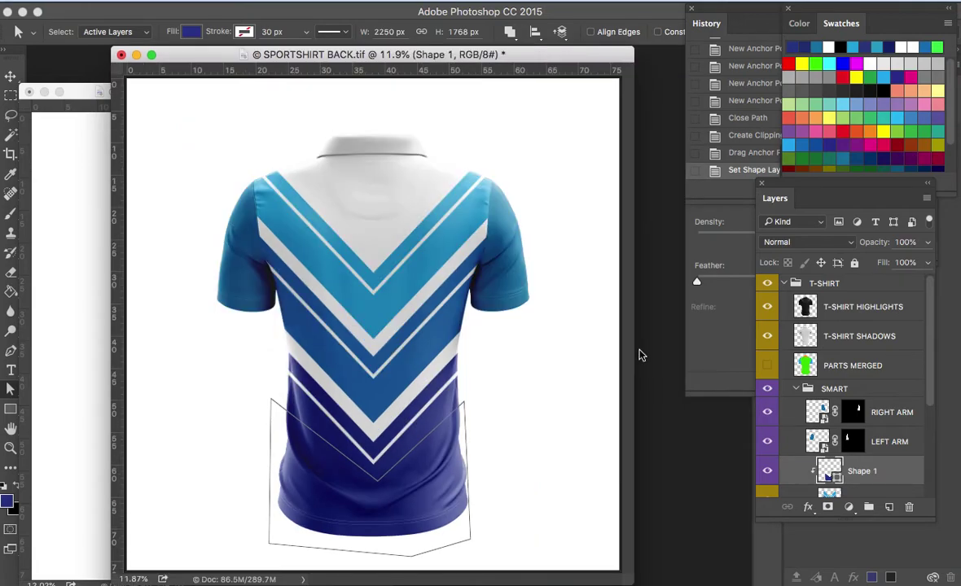
key("z")
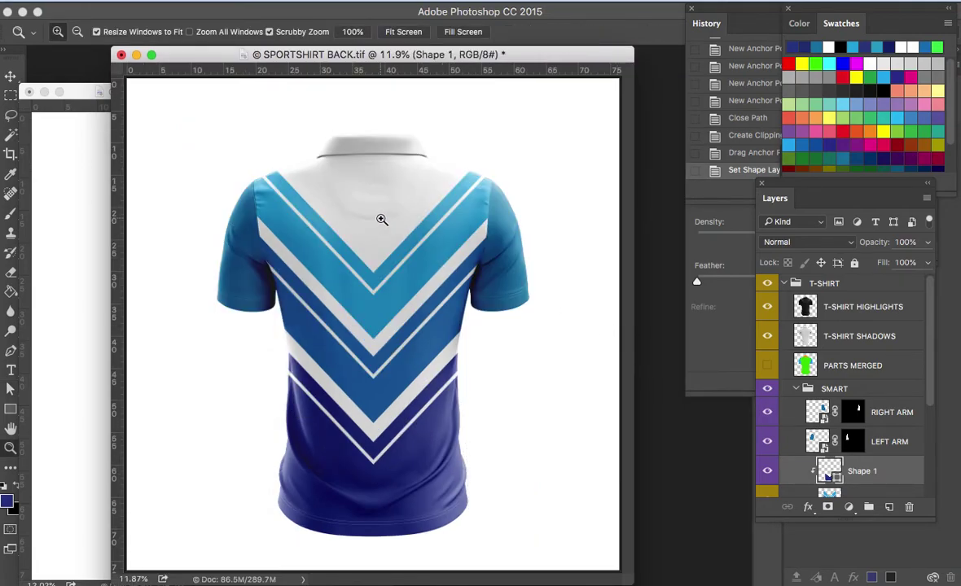
left_click_drag(381, 220, 414, 261)
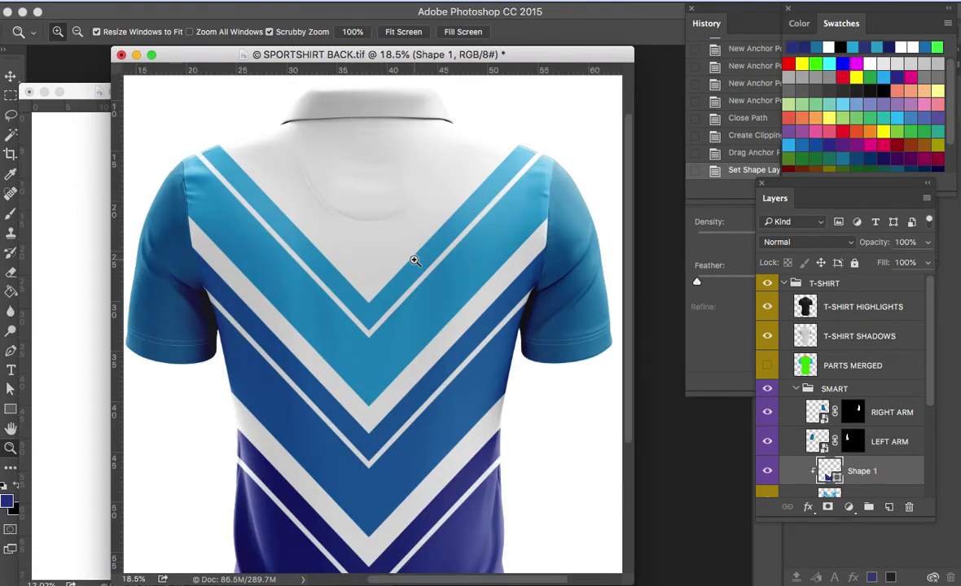
key("a")
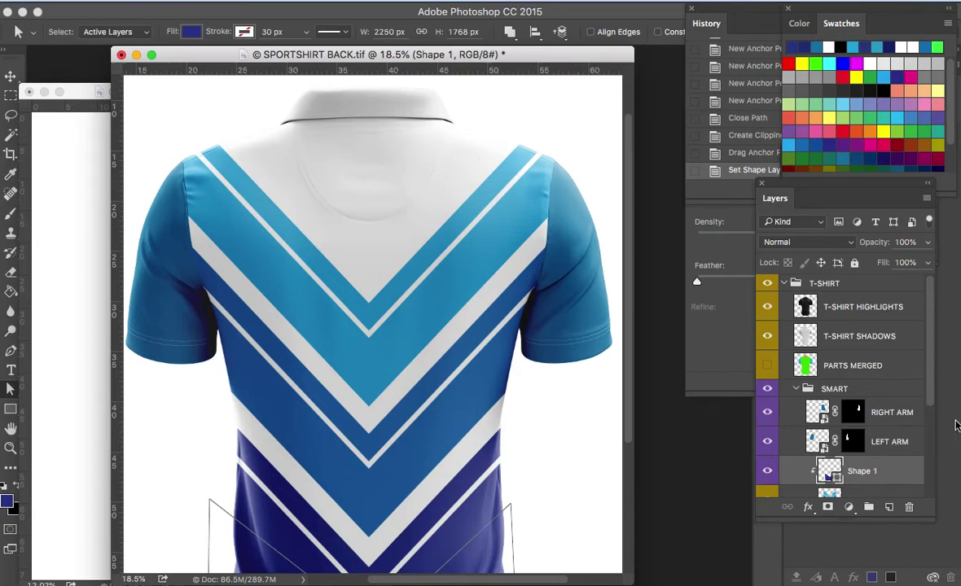
Hide the shadows and highlights layers and sample the light blue of Layer 1's uppermost chevron as the foreground colour
left_click(767, 335)
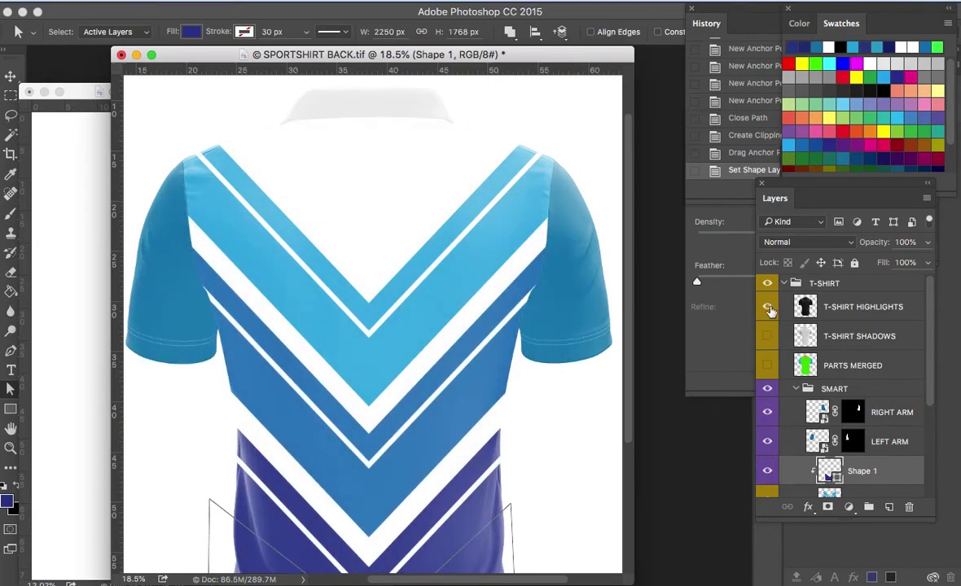
left_click(768, 308)
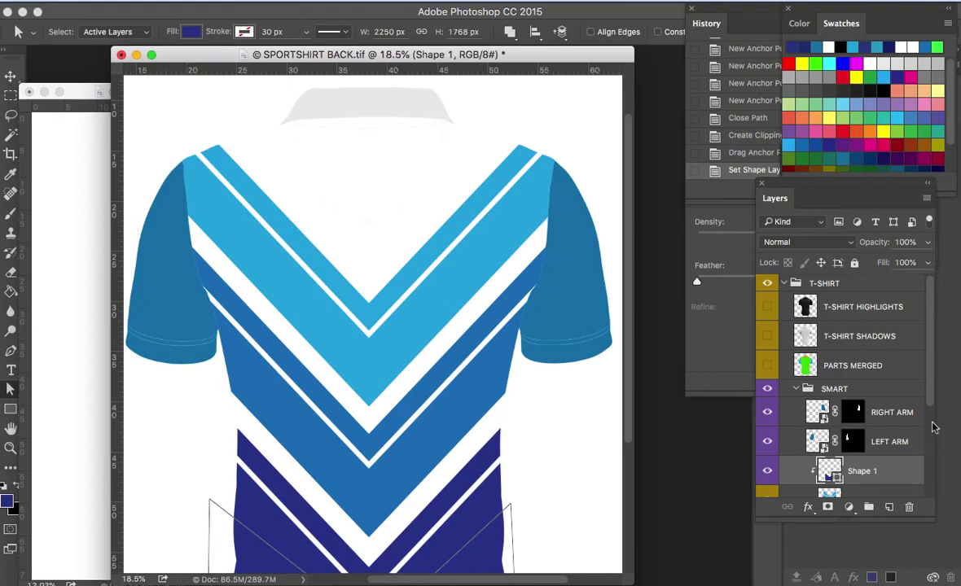
scroll(858, 383, "down", 2)
left_click(871, 444)
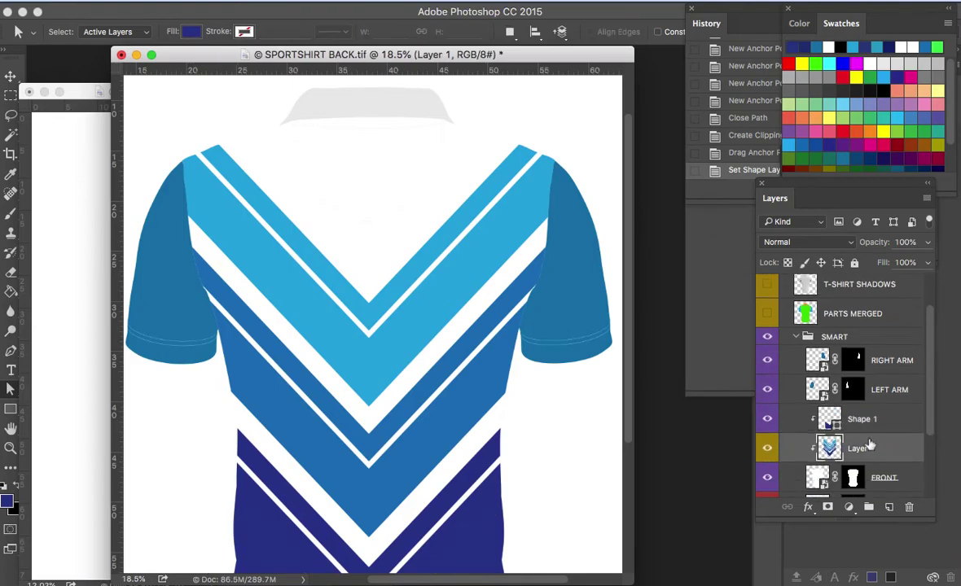
key("i")
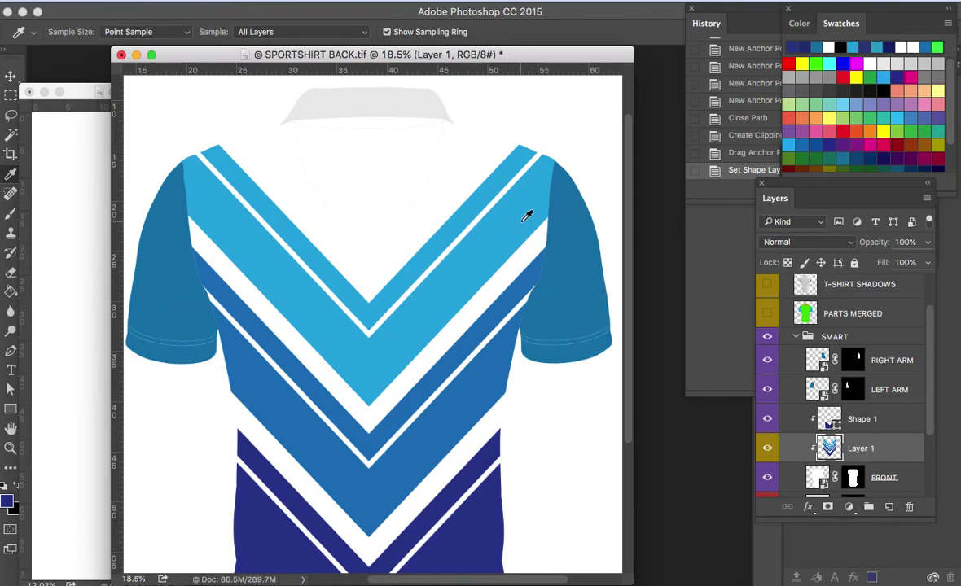
left_click(527, 215)
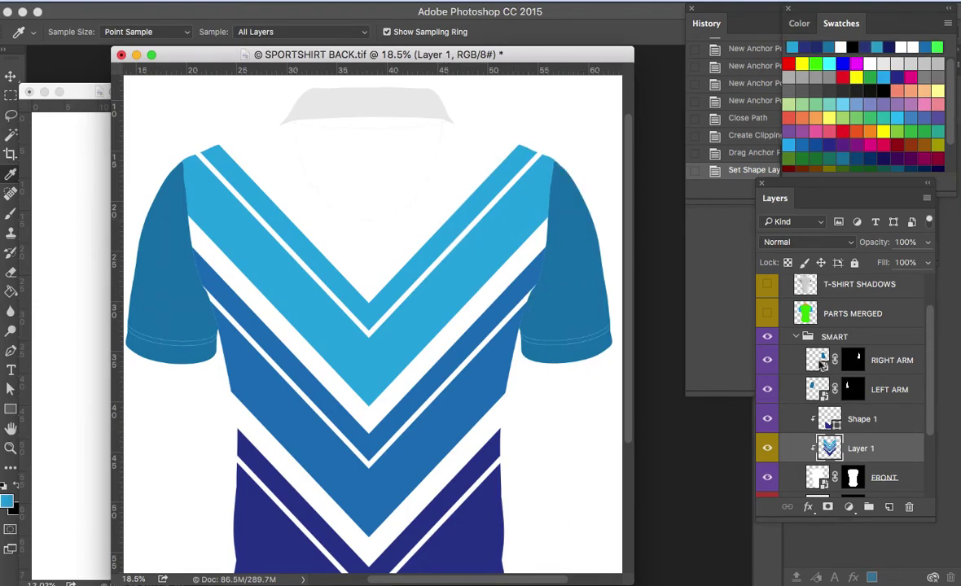
Open the RIGHT ARM smart object, fill its Layer 1 with the sampled light blue, then save and close it
left_click(822, 367)
double_click(820, 365)
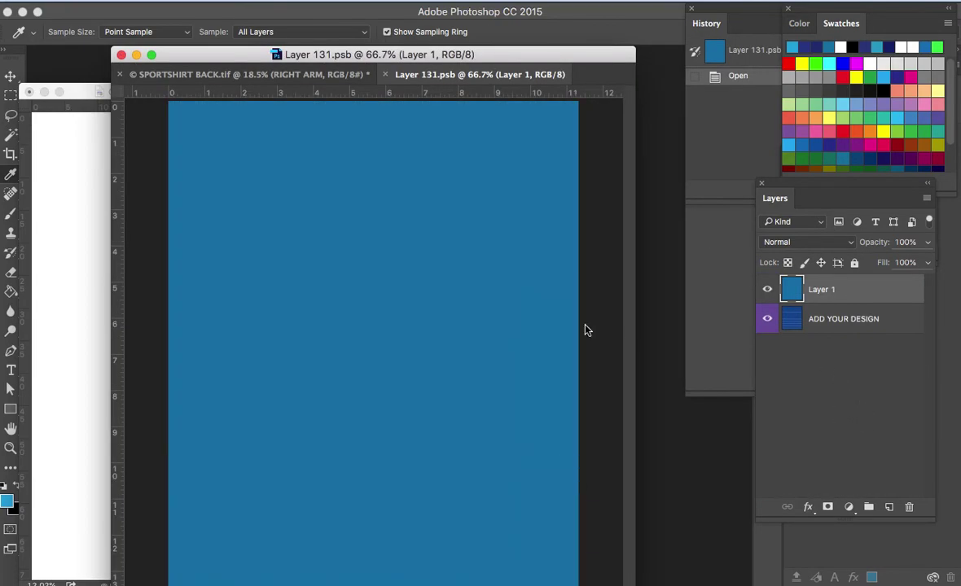
key("g")
left_click(487, 288)
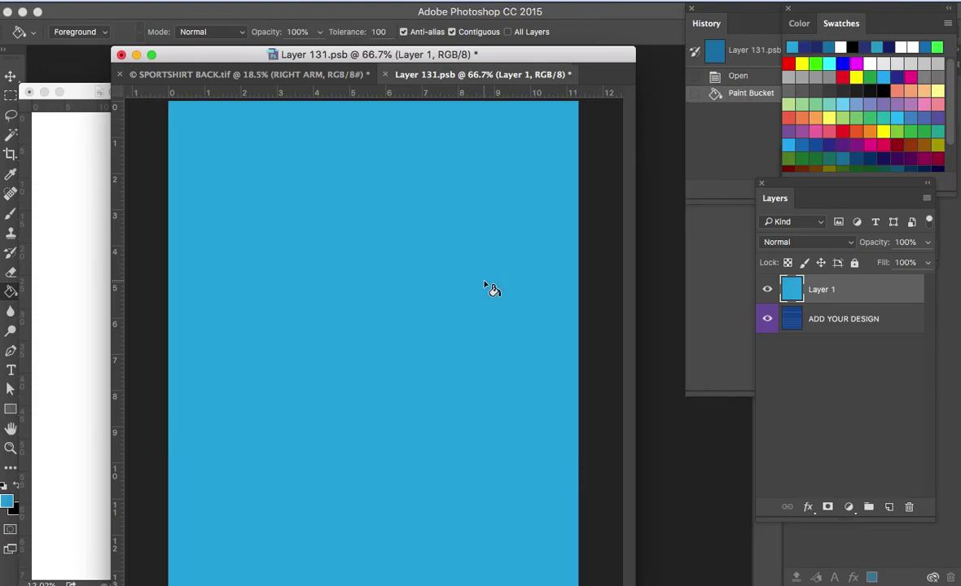
key("super+s")
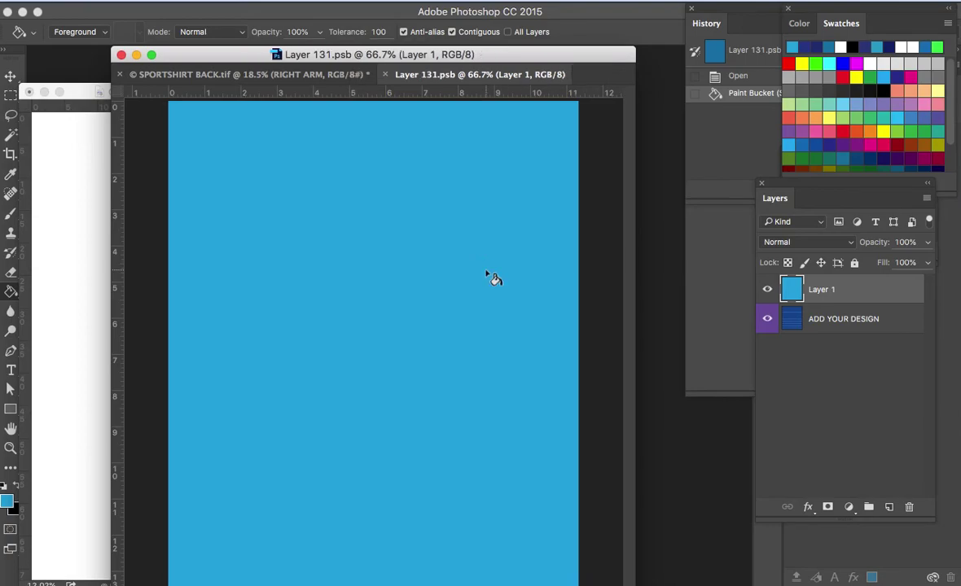
left_click(386, 75)
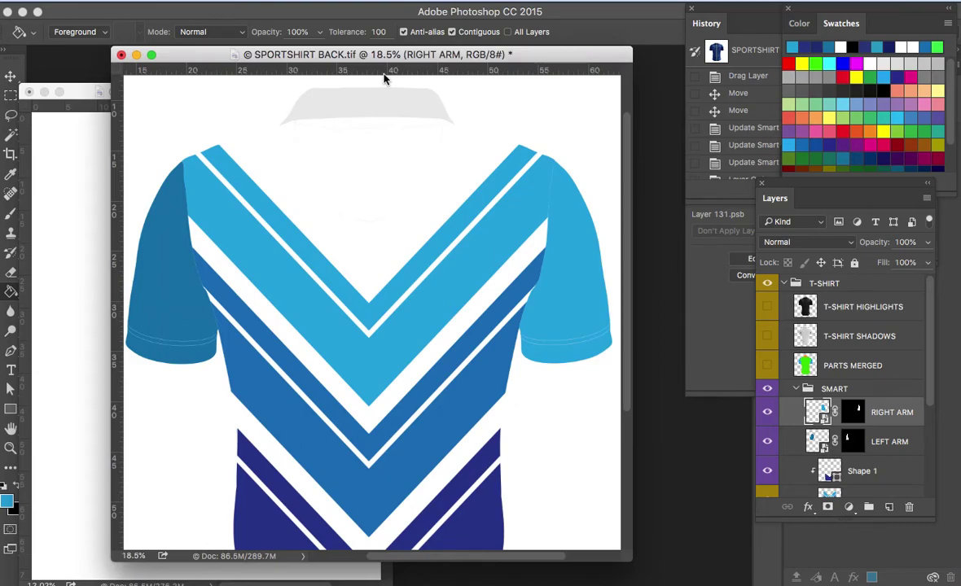
Fill Layer 1 of the LEFT ARM smart object with the same light blue, saving and closing it
left_click(818, 442)
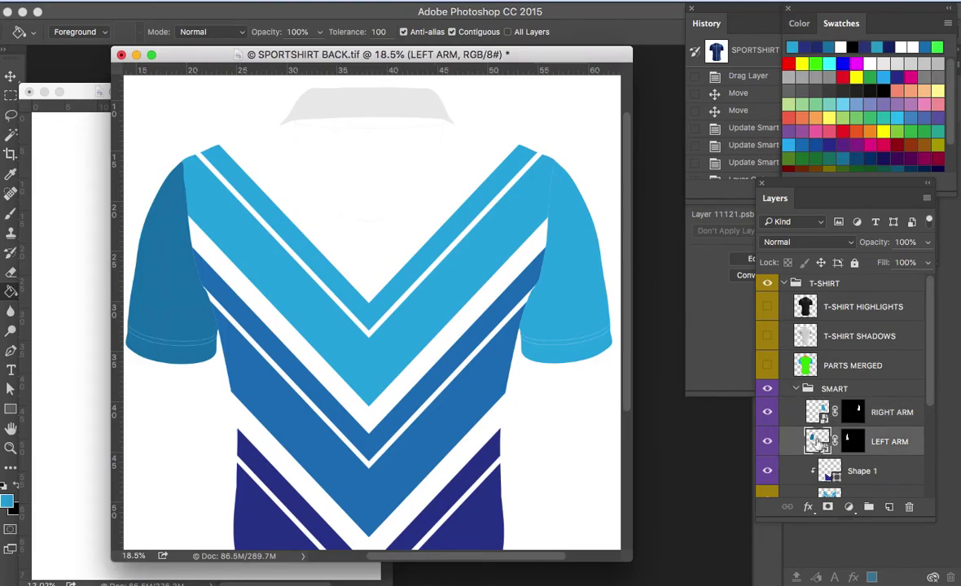
double_click(817, 440)
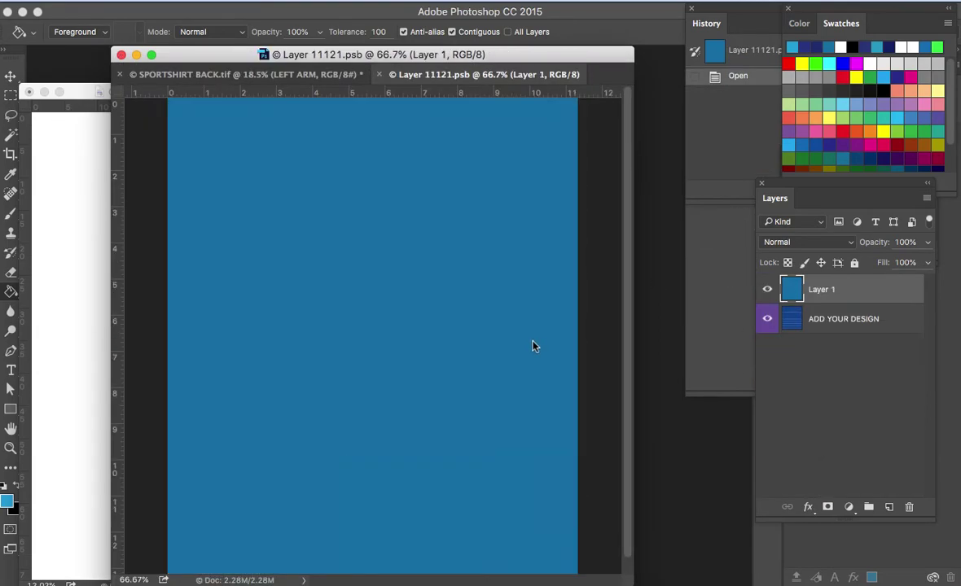
left_click(511, 334)
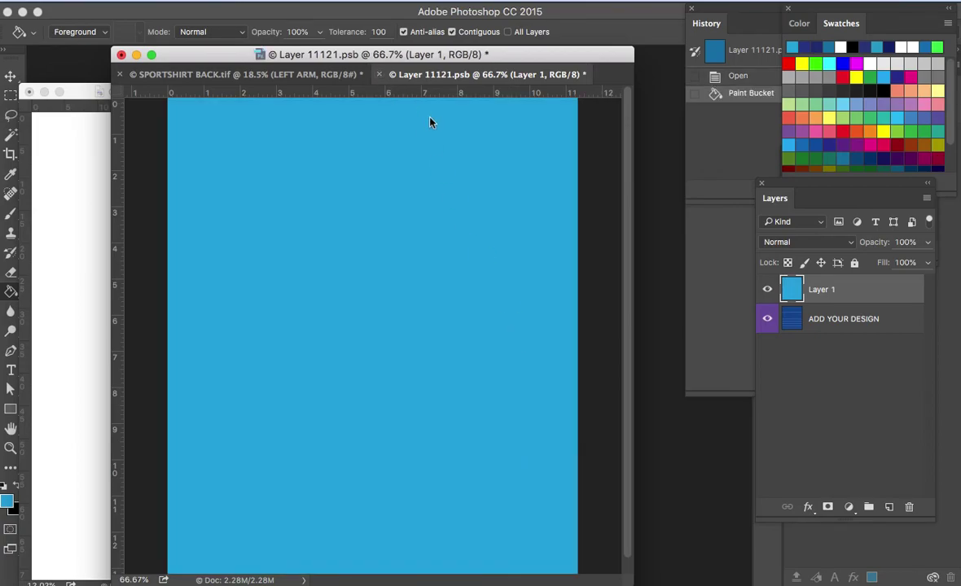
key("super+w")
left_click(604, 214)
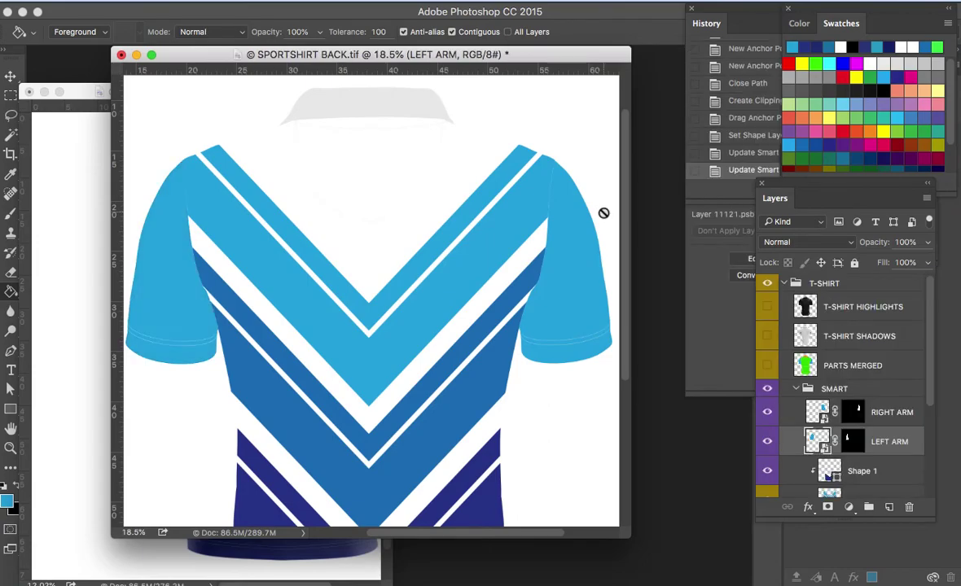
Turn the T-SHIRT SHADOWS and T-SHIRT HIGHLIGHTS layers back on and view the entire back shirt with its light blue sleeves
left_click(766, 335)
left_click(767, 307)
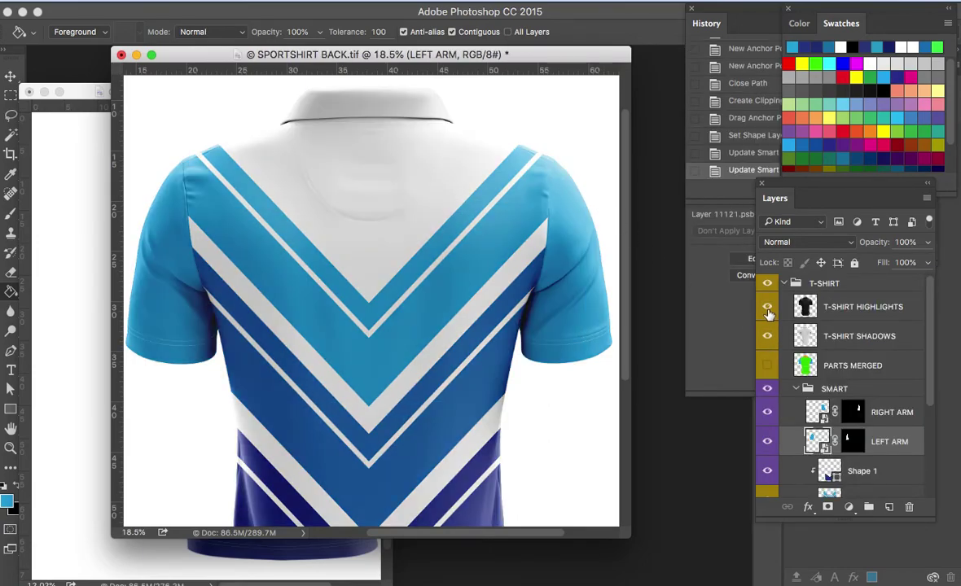
key("a")
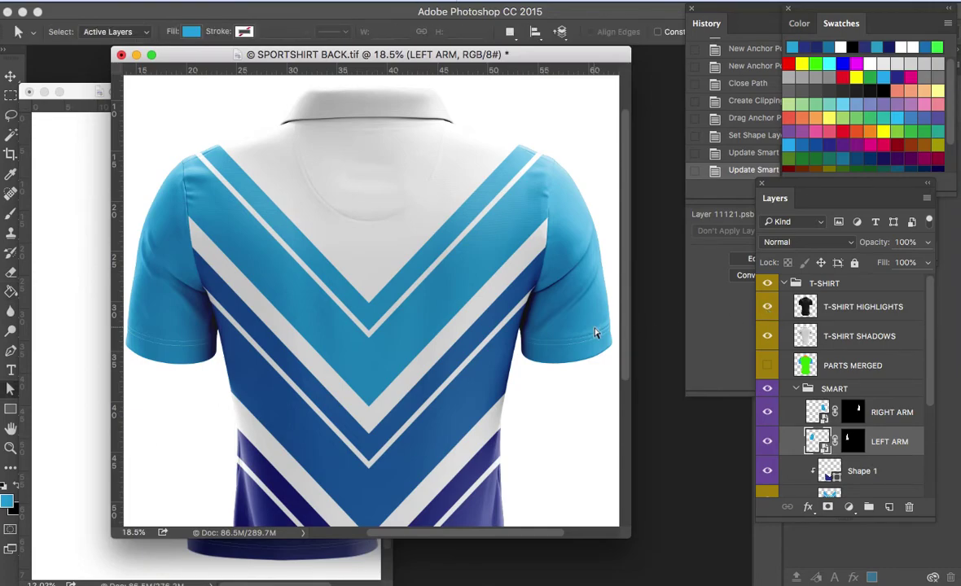
key("super+minus")
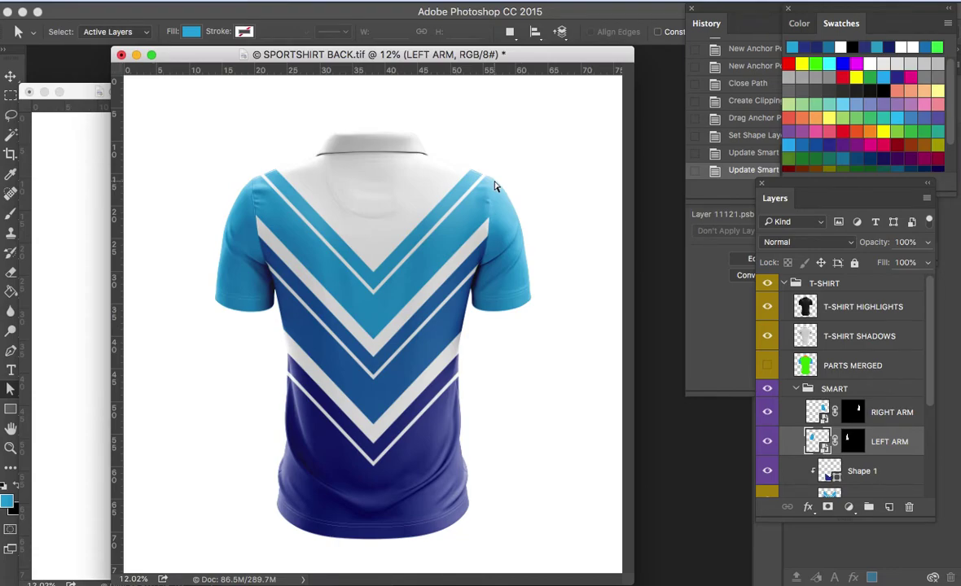
Place the cmd copy logo from the Desktop folder on the back shirt, scaled to about 67% and centred in the white area below the collar
key("super+Tab")
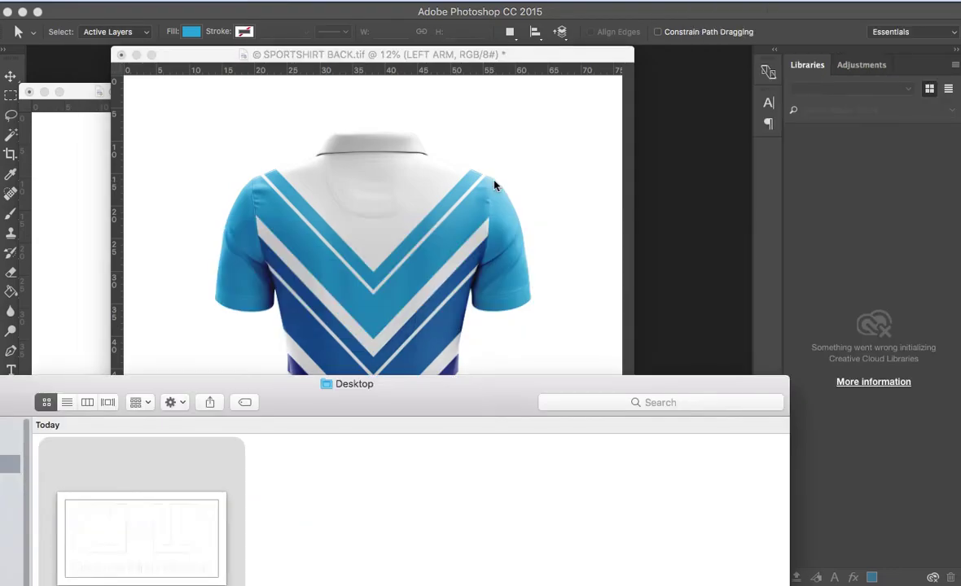
left_click(372, 199)
key("super+t")
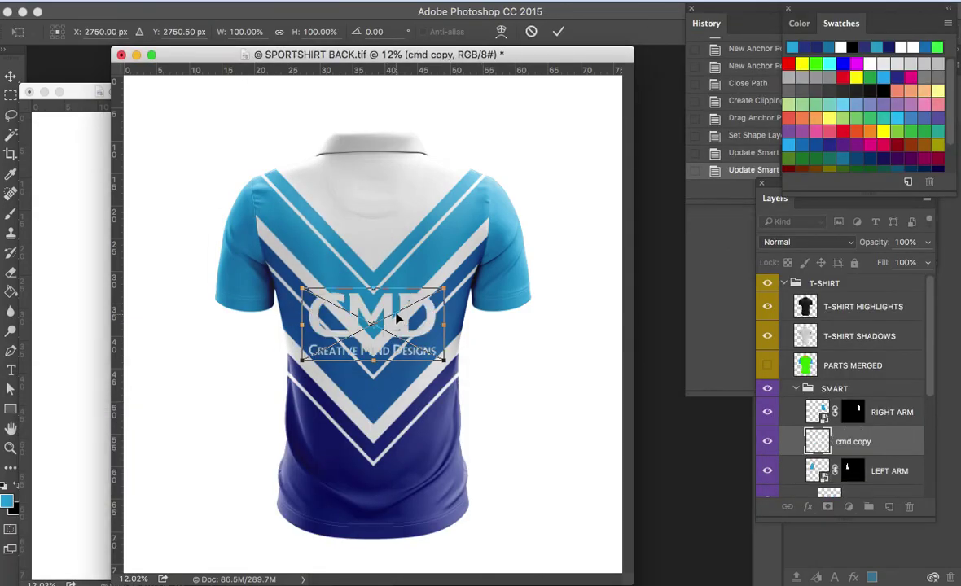
left_click_drag(405, 326, 420, 214)
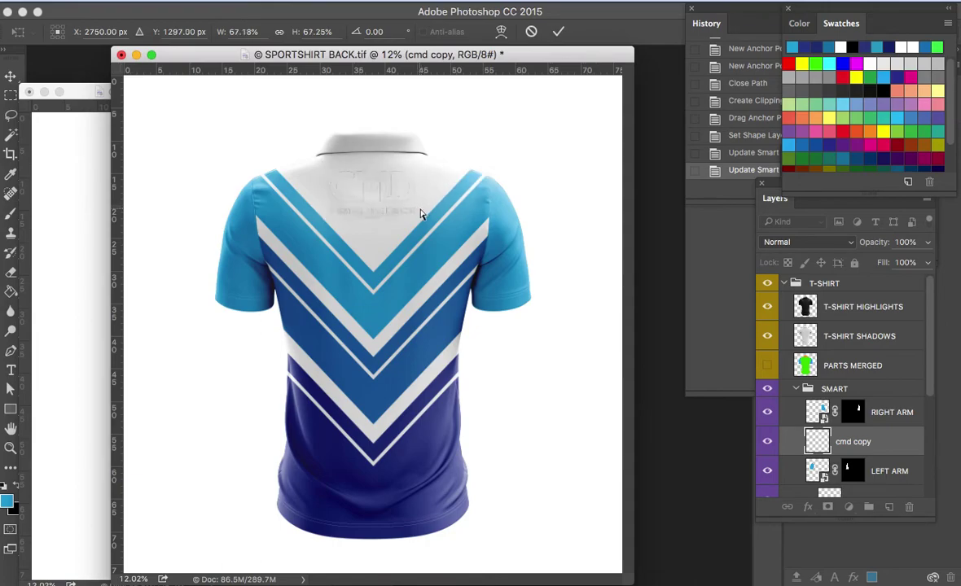
key("Return")
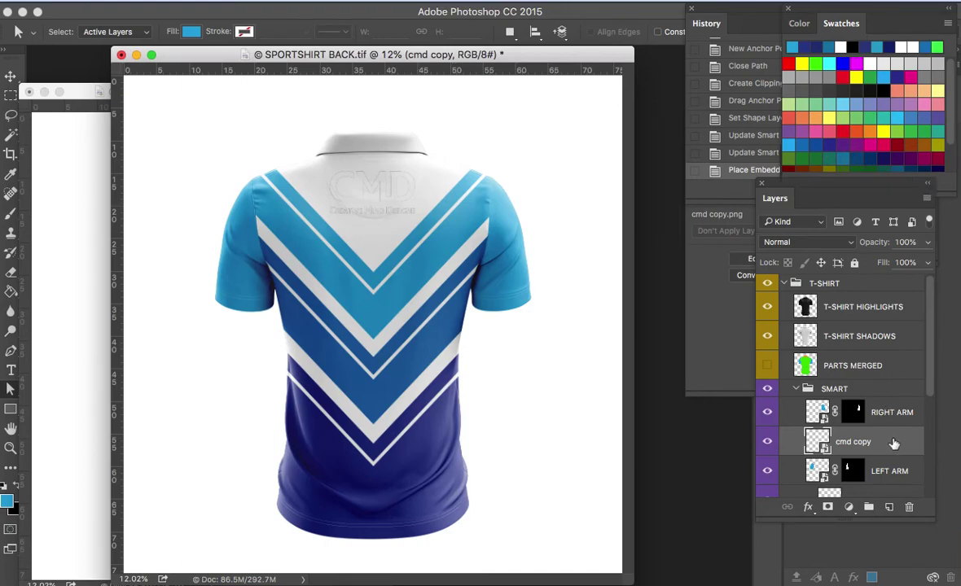
Apply a Color Overlay to the cmd copy logo using the light blue foreground colour #27aae1
double_click(894, 442)
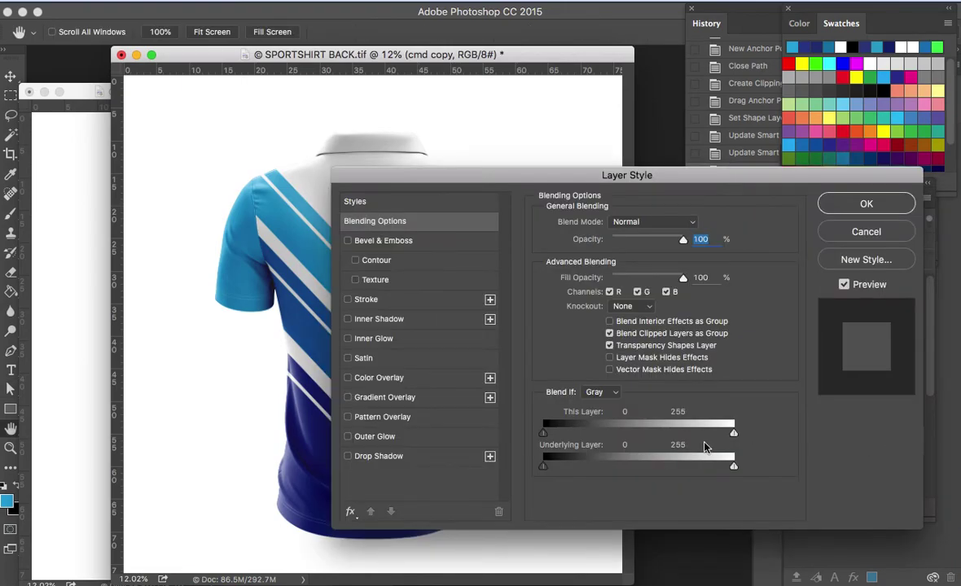
left_click(363, 377)
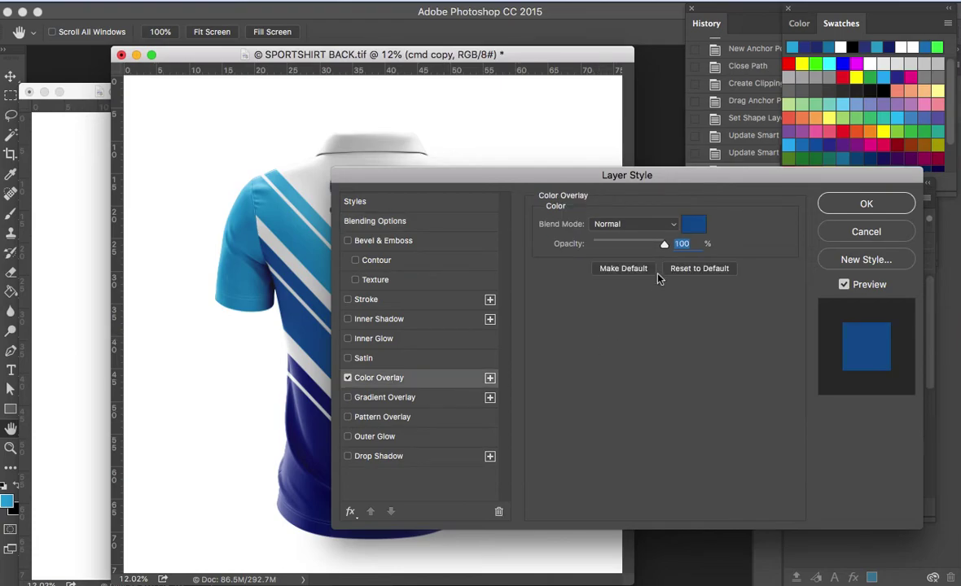
left_click_drag(645, 184, 753, 225)
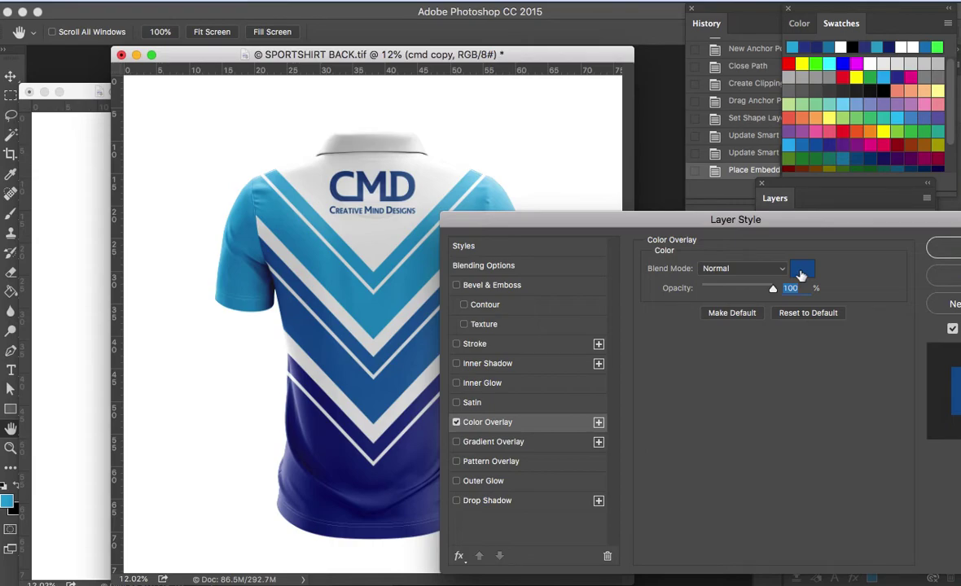
left_click(801, 271)
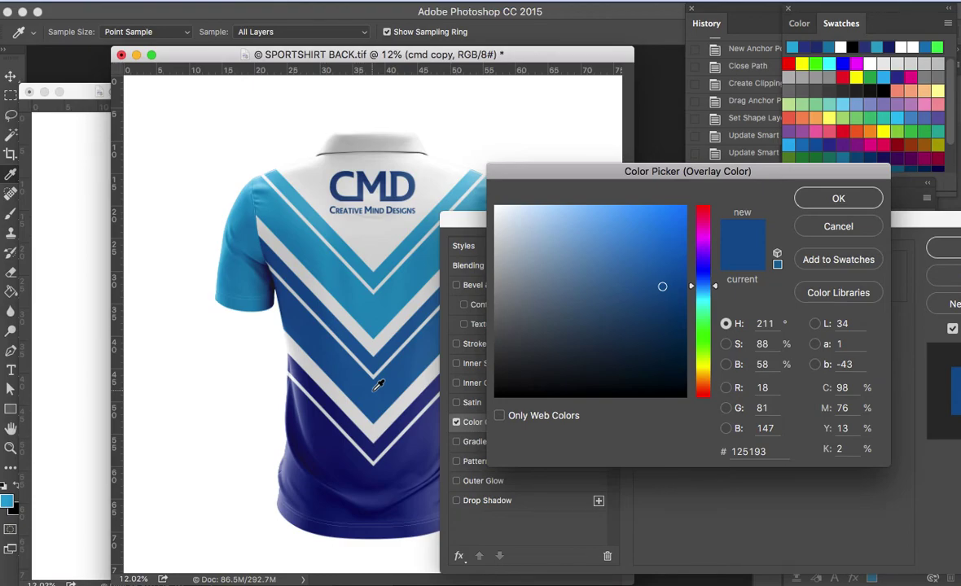
left_click(7, 498)
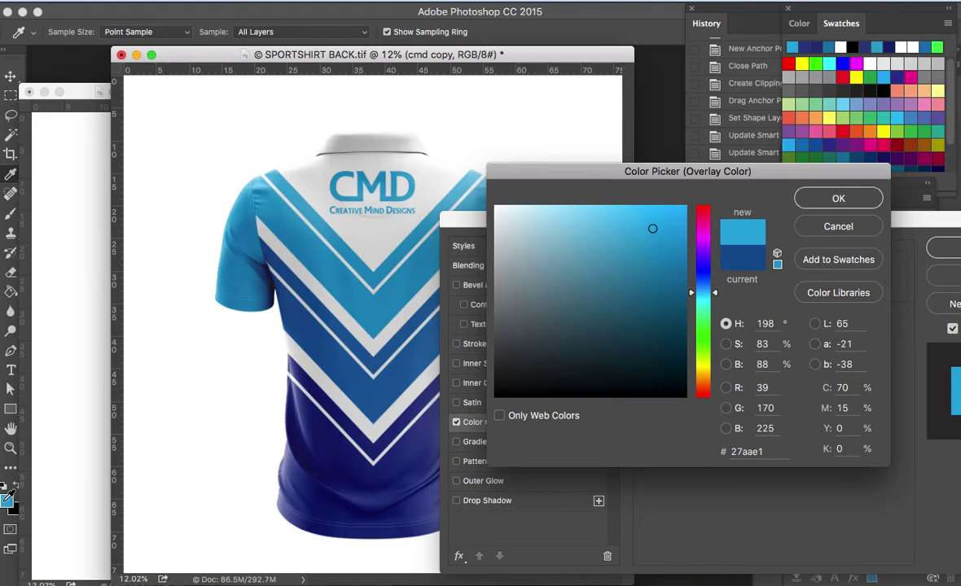
left_click(839, 198)
left_click_drag(856, 228, 661, 102)
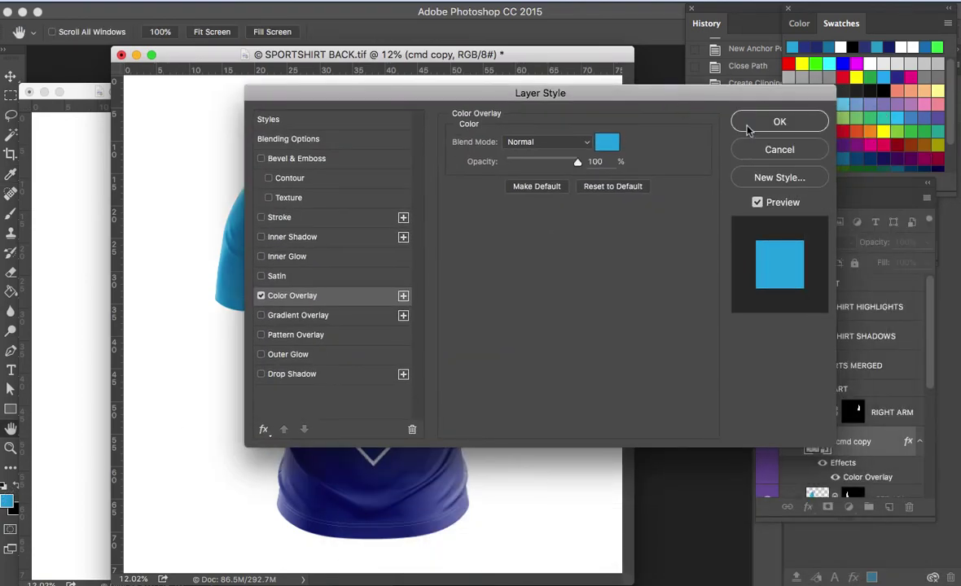
left_click(747, 127)
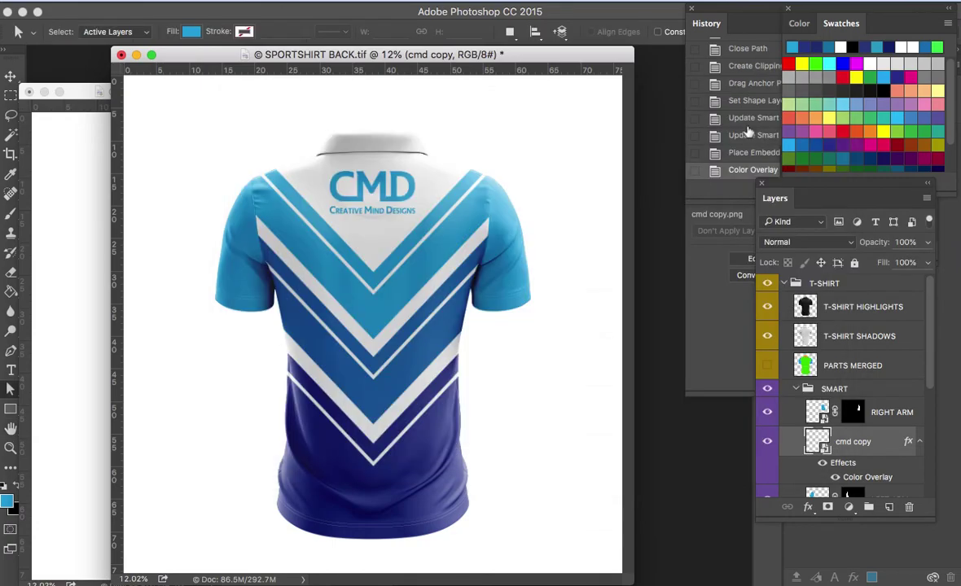
Open the back shirt's RIGHT ARM smart object and float Layer 131.psb in its own window
key("v")
left_click_drag(364, 61, 435, 63)
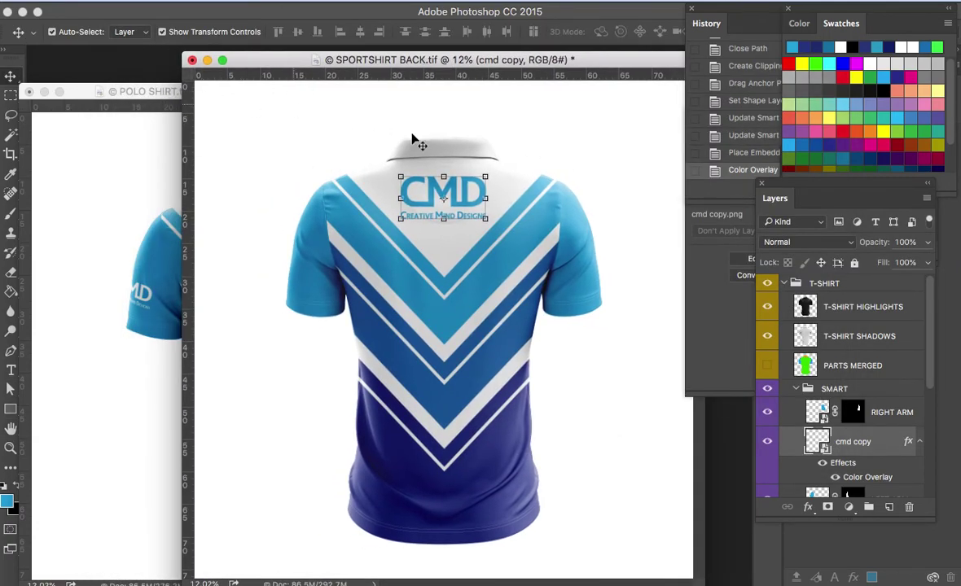
left_click(589, 285)
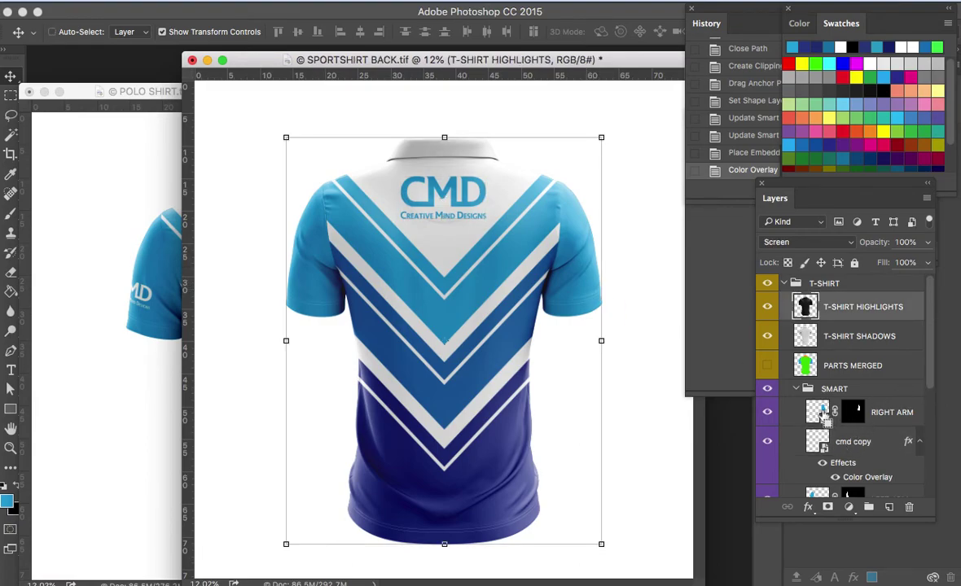
left_click(822, 415)
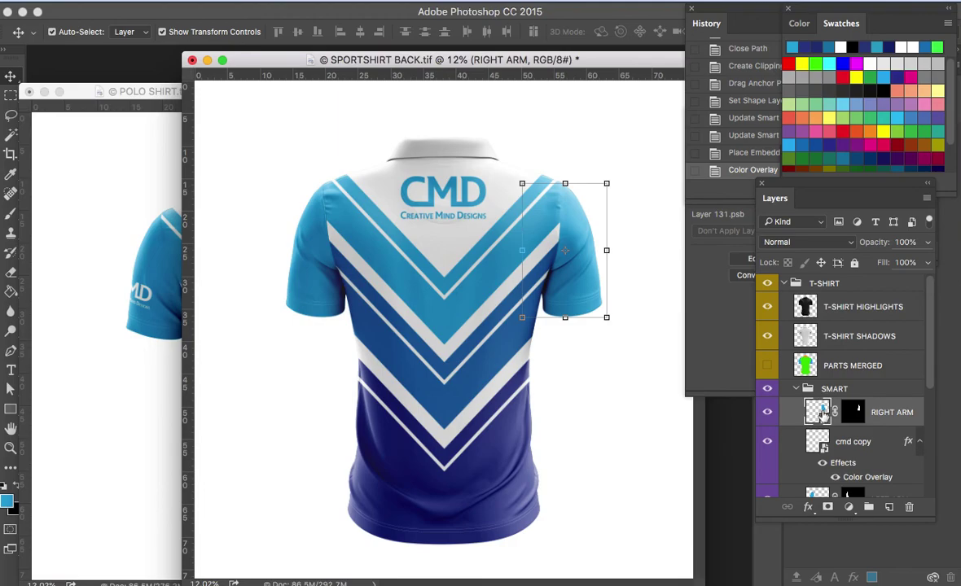
double_click(822, 415)
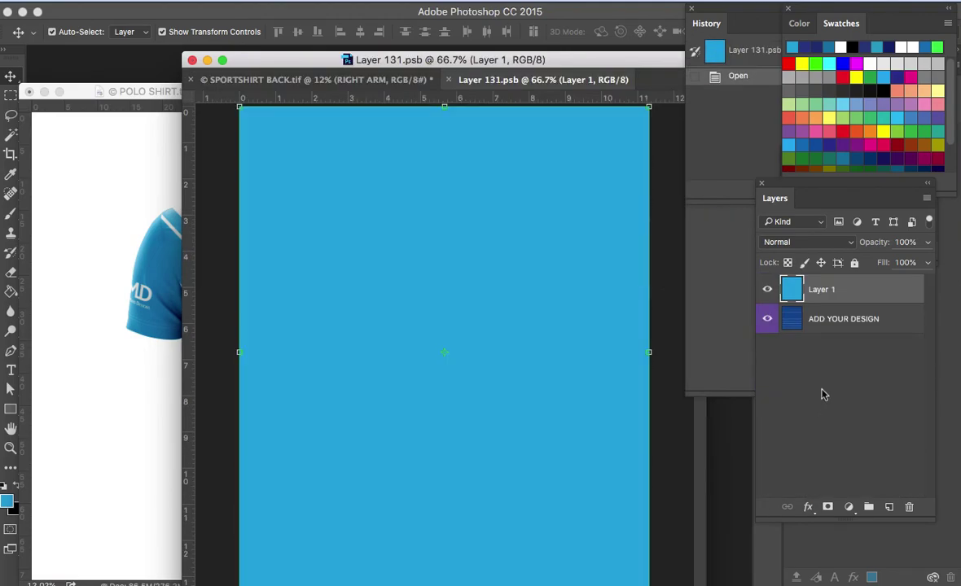
left_click_drag(510, 87, 538, 36)
Bring POLO SHIRT.tif forward and open its RIGHT ARM smart object, which holds the white CMD logo
left_click(138, 92)
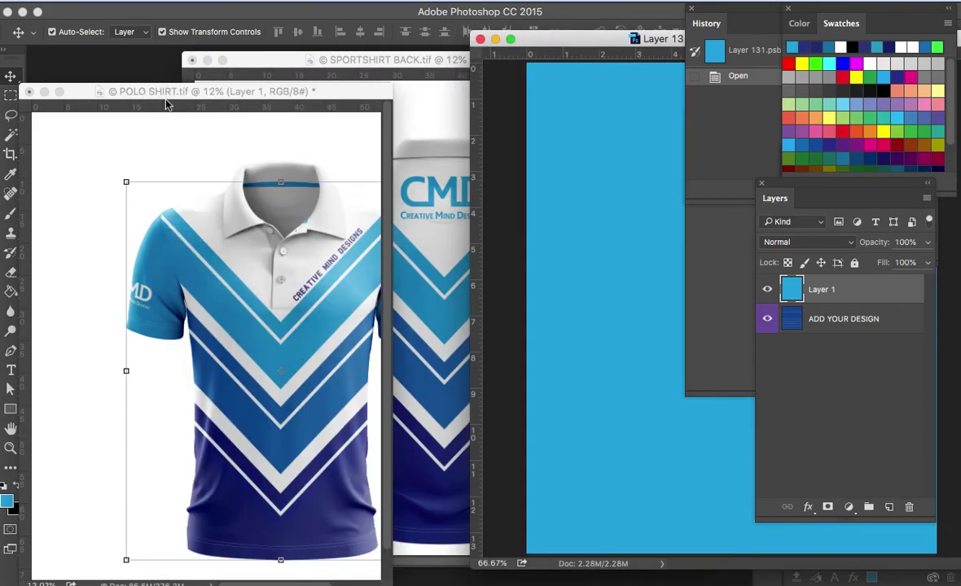
left_click(273, 122)
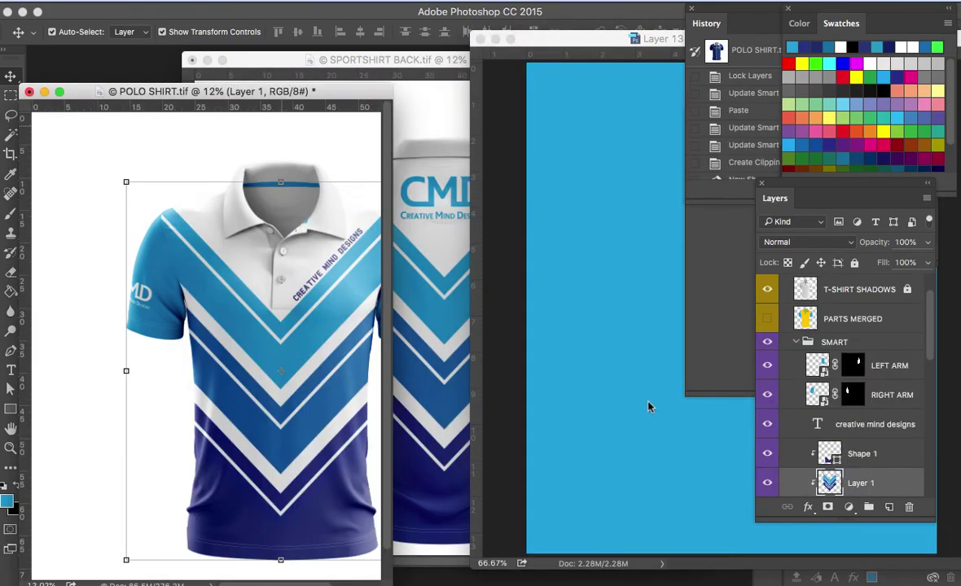
left_click(152, 315)
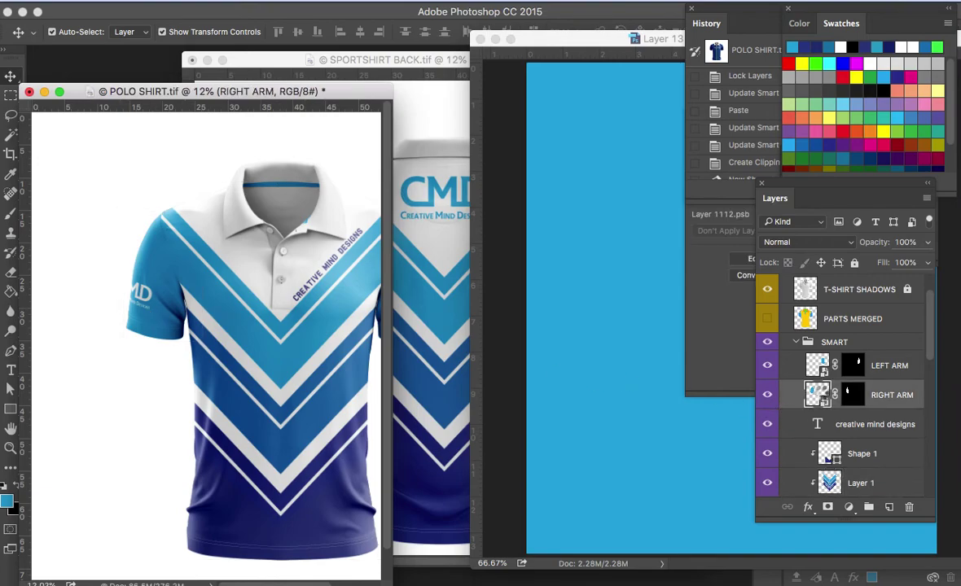
double_click(819, 395)
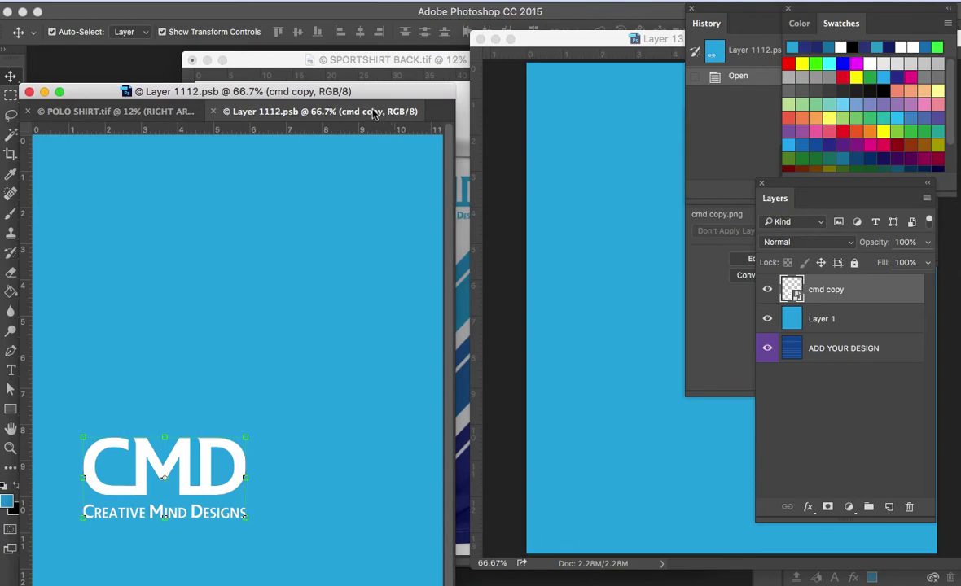
Copy the white CMD logo from Layer 1112.psb into Layer 131.psb and position it in the lower part of the blue sleeve artwork
left_click(541, 91)
left_click_drag(560, 43, 496, 113)
left_click_drag(167, 443, 329, 529)
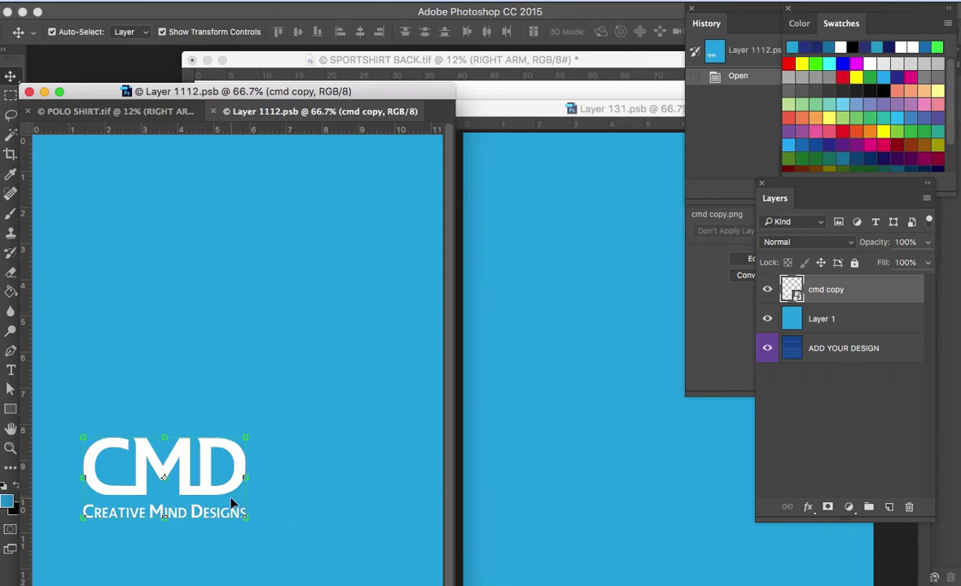
key("super+h")
left_click(603, 533)
left_click_drag(615, 533, 611, 524)
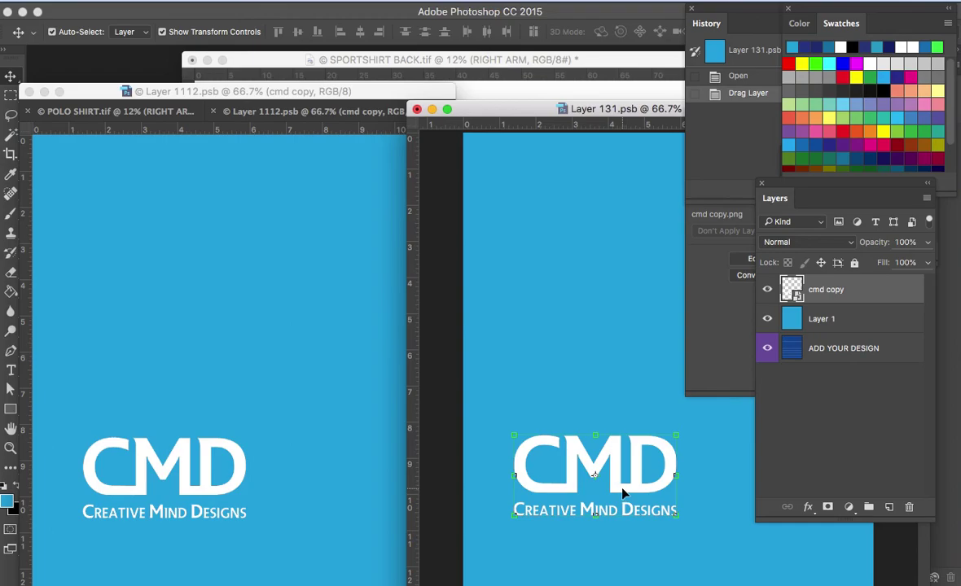
left_click_drag(618, 492, 641, 493)
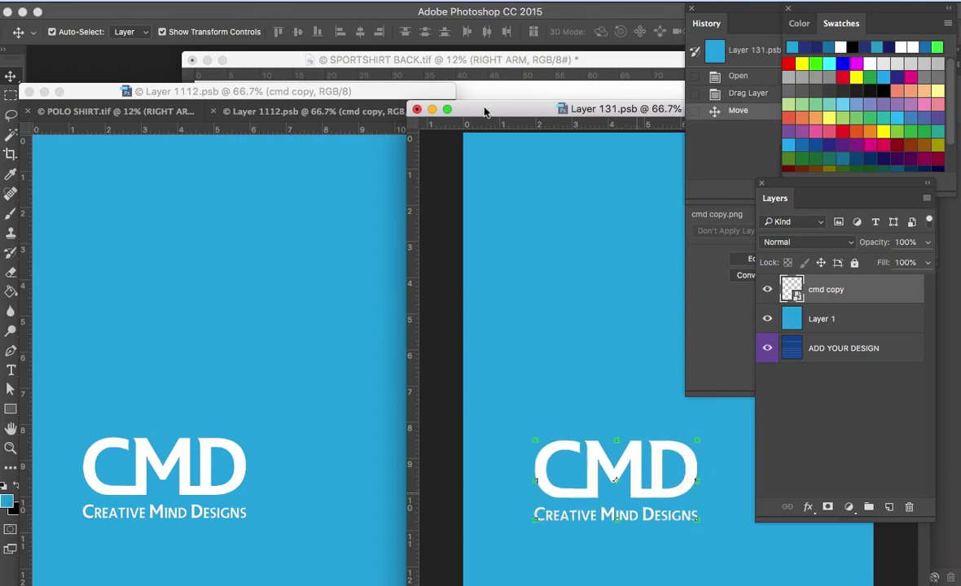
Close the front shirt's Layer 1112.psb and save Layer 131.psb to update the back shirt's right sleeve
left_click(244, 111)
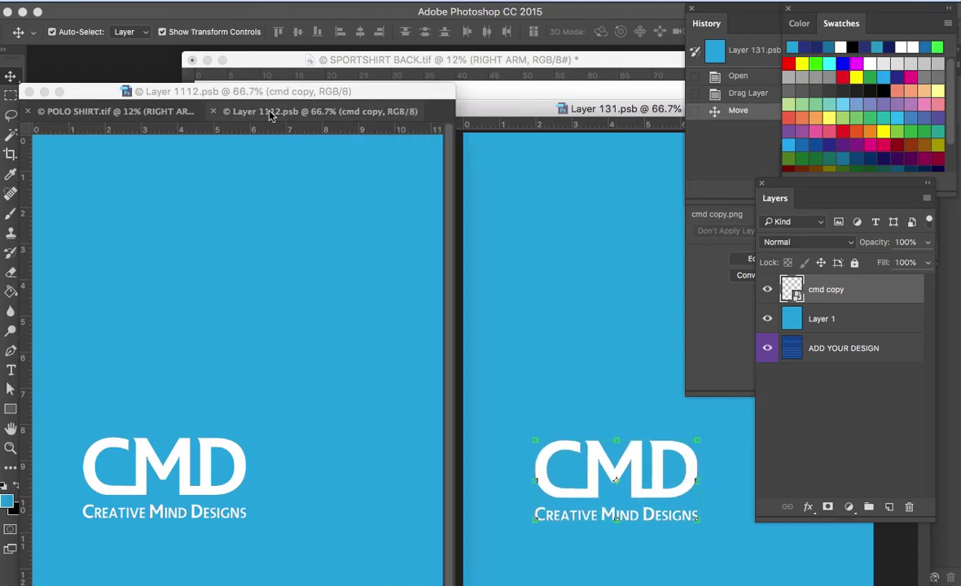
left_click(213, 111)
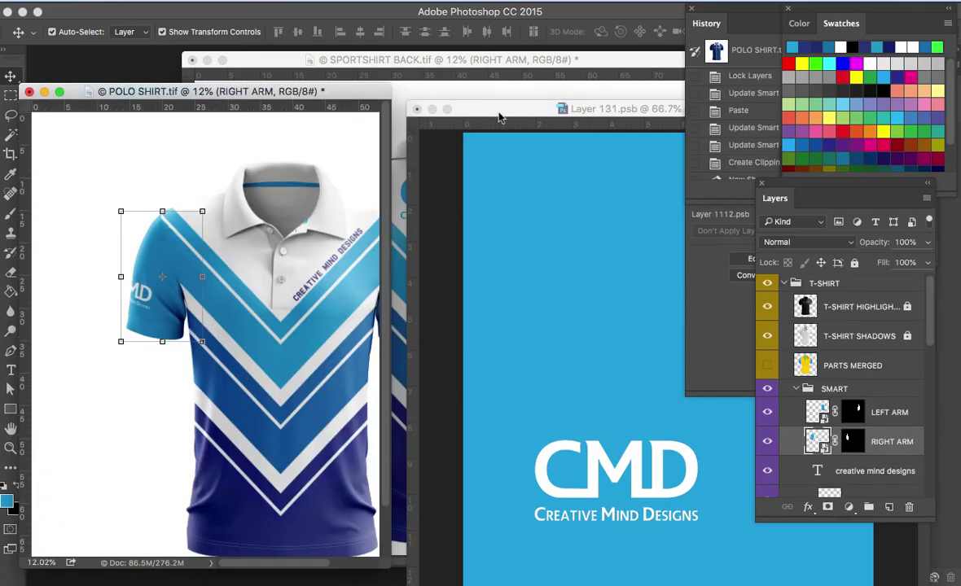
left_click(462, 108)
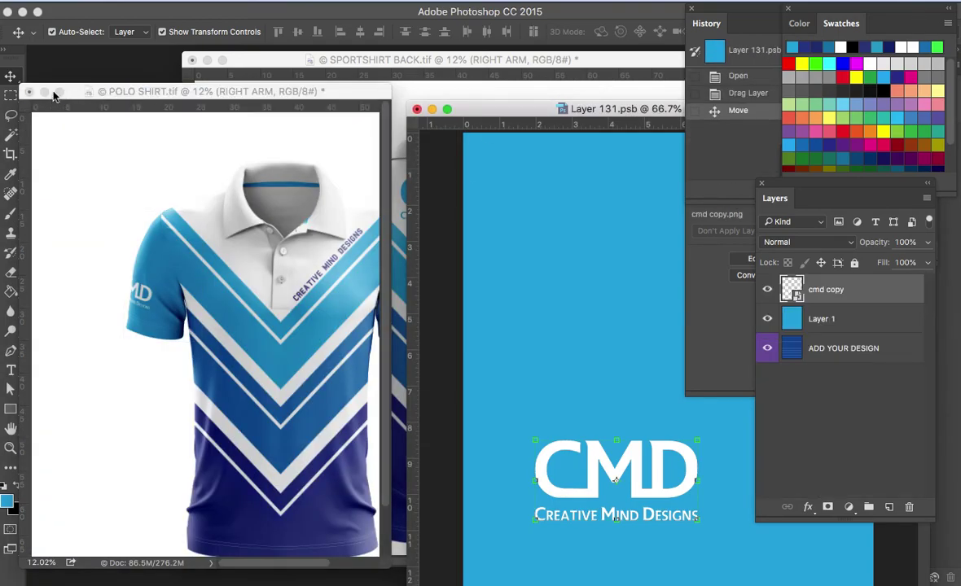
left_click(309, 59)
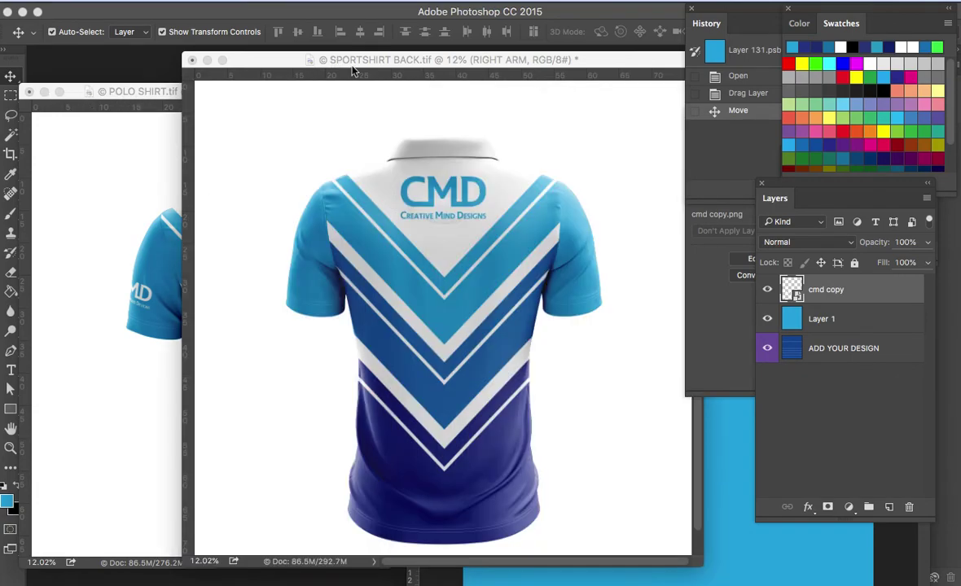
left_click_drag(431, 58, 325, 64)
left_click(612, 111)
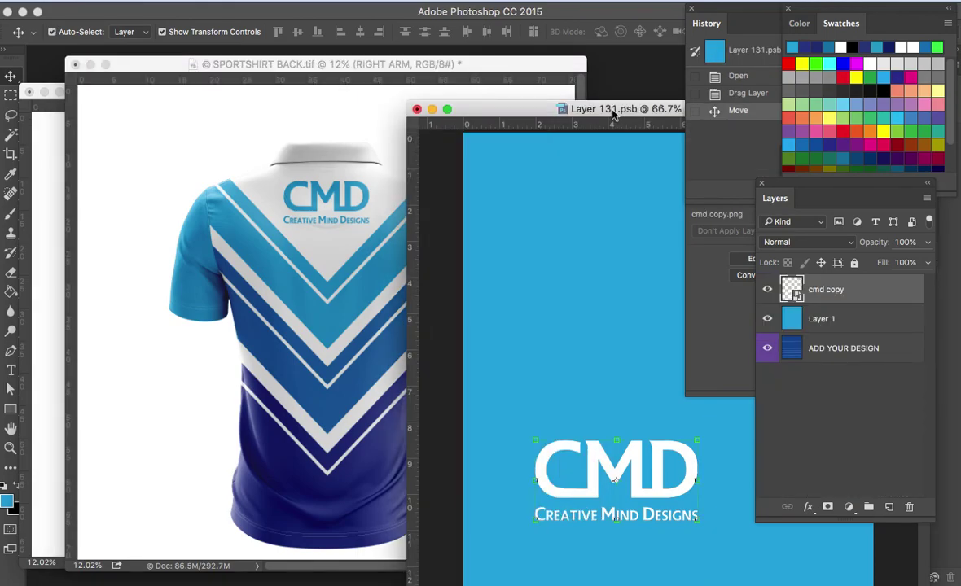
key("super+s")
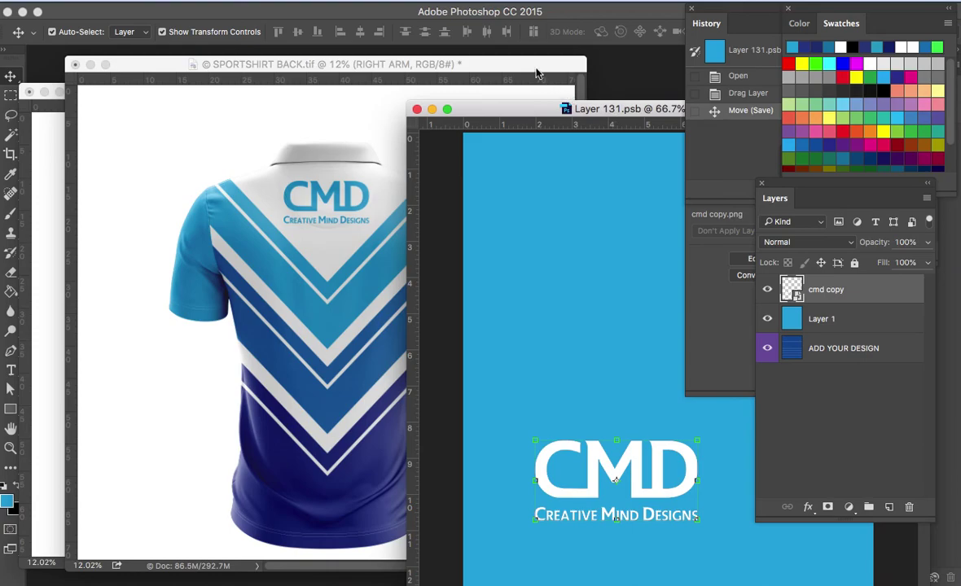
Move the white CMD logo towards the right edge of the Layer 131.psb sleeve artwork and save to update the back shirt
left_click(498, 69)
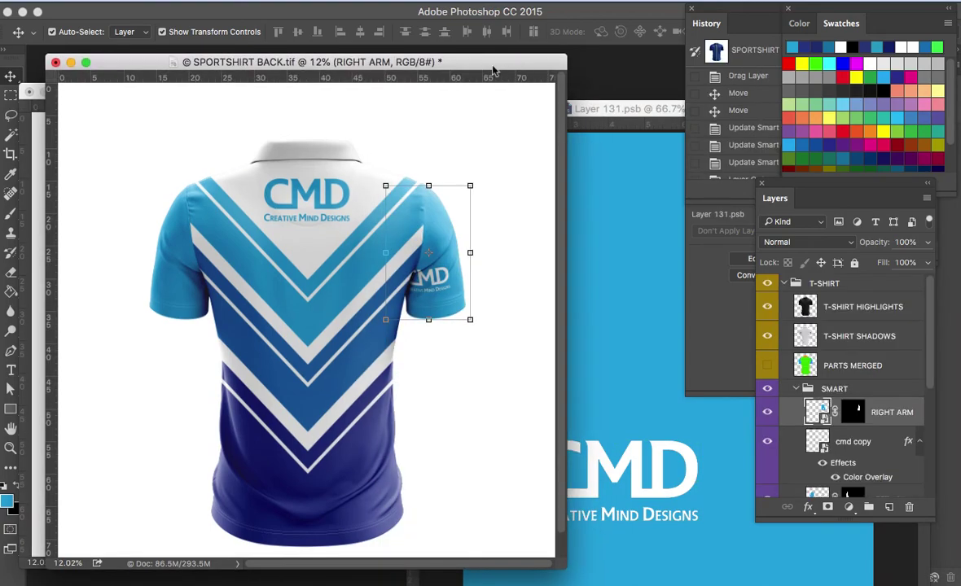
left_click_drag(516, 71, 444, 72)
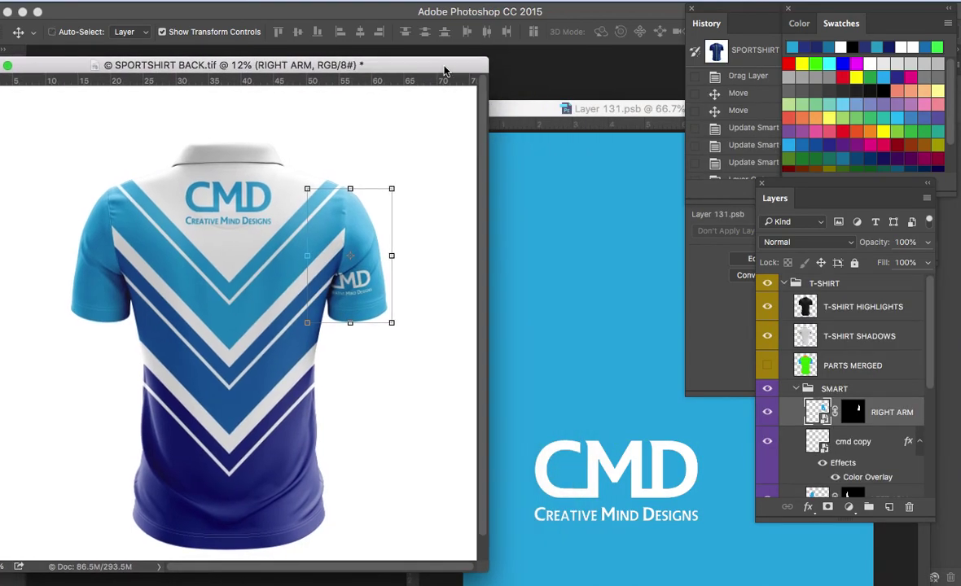
key("super+minus")
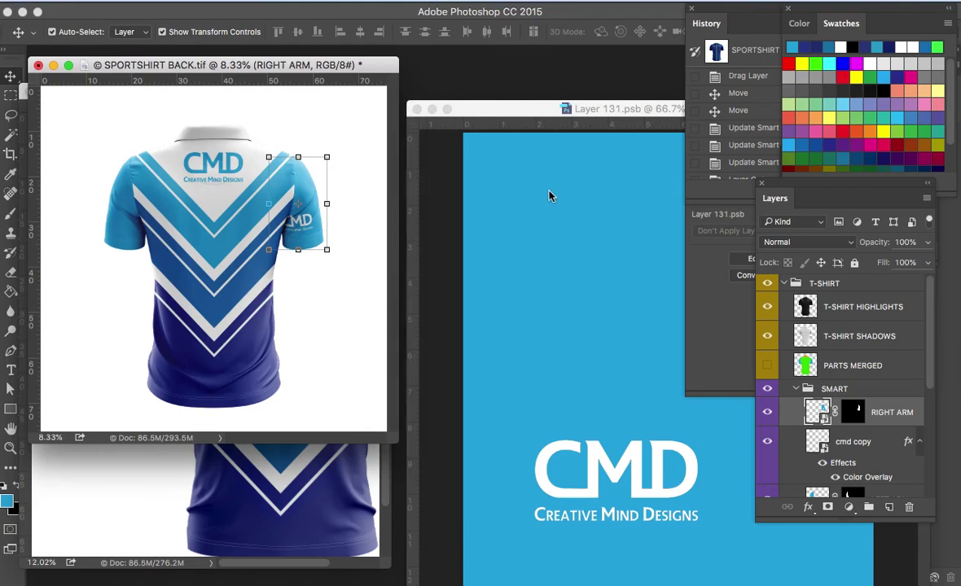
left_click(600, 436)
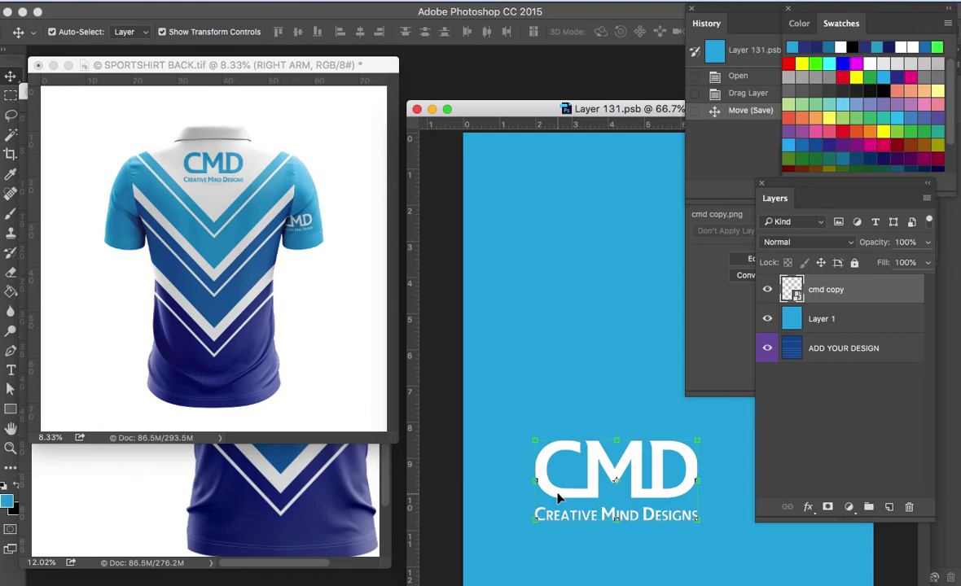
left_click_drag(558, 497, 713, 504)
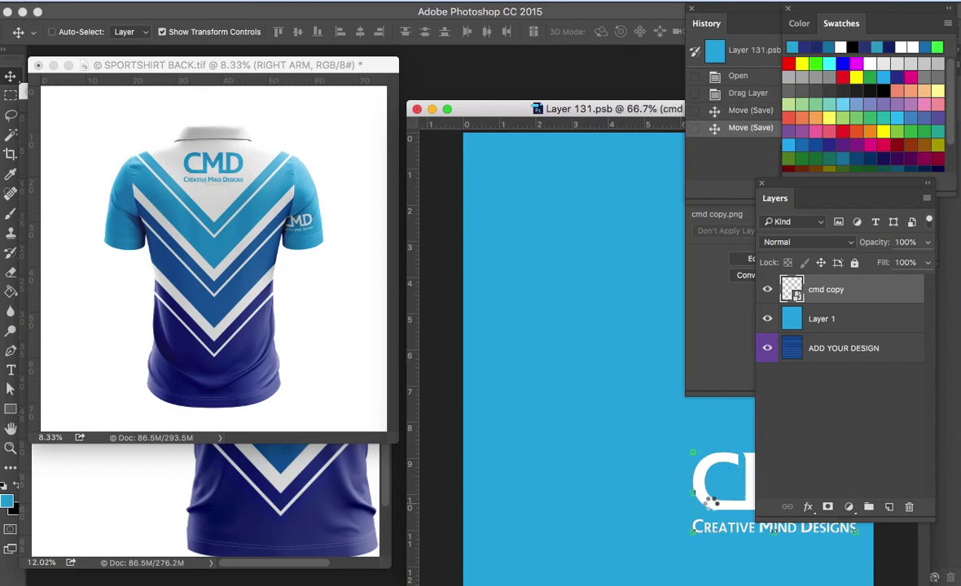
key("super+s")
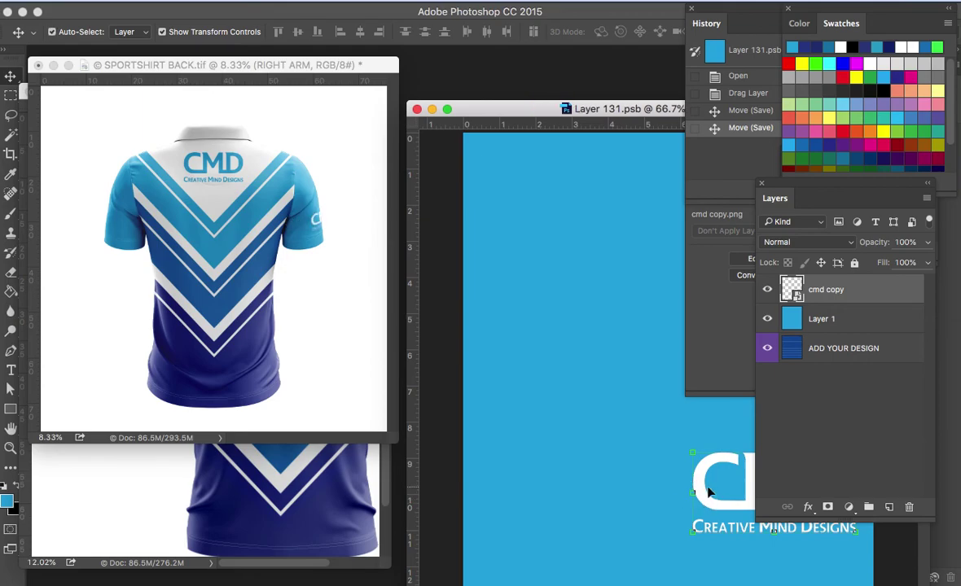
Shift the CMD logo slightly back to the left in the sleeve artwork, then save and close Layer 131.psb
left_click_drag(706, 504, 694, 500)
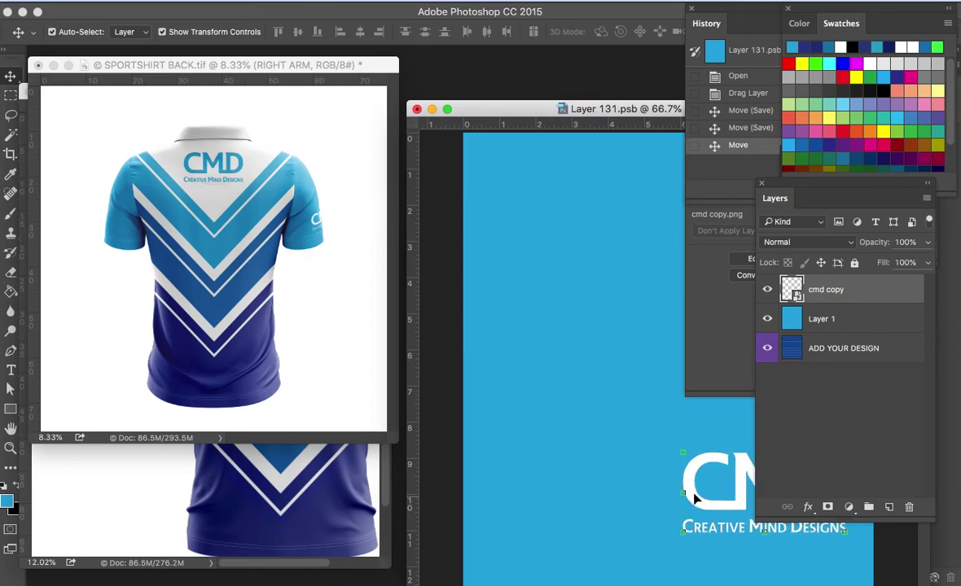
key("super+s")
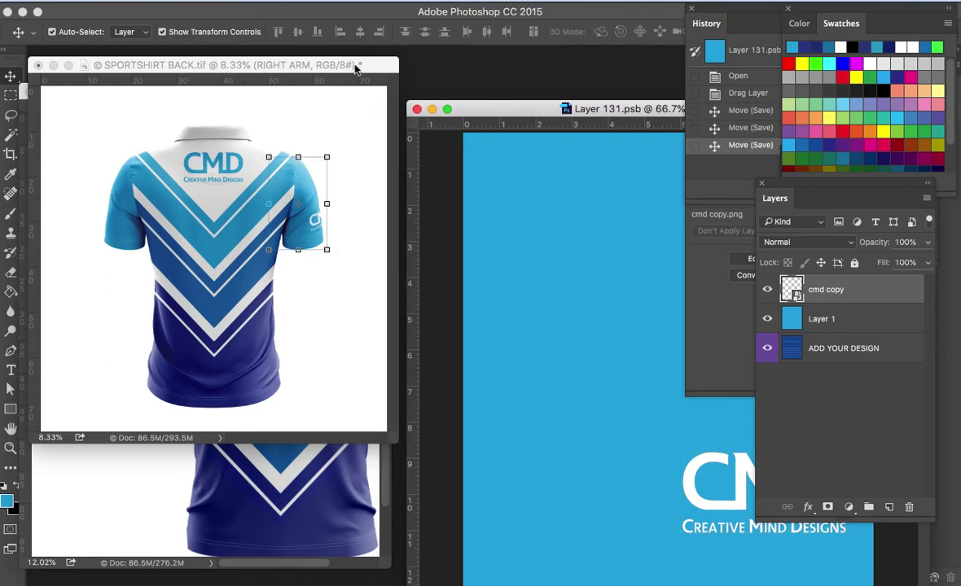
left_click_drag(271, 68, 512, 83)
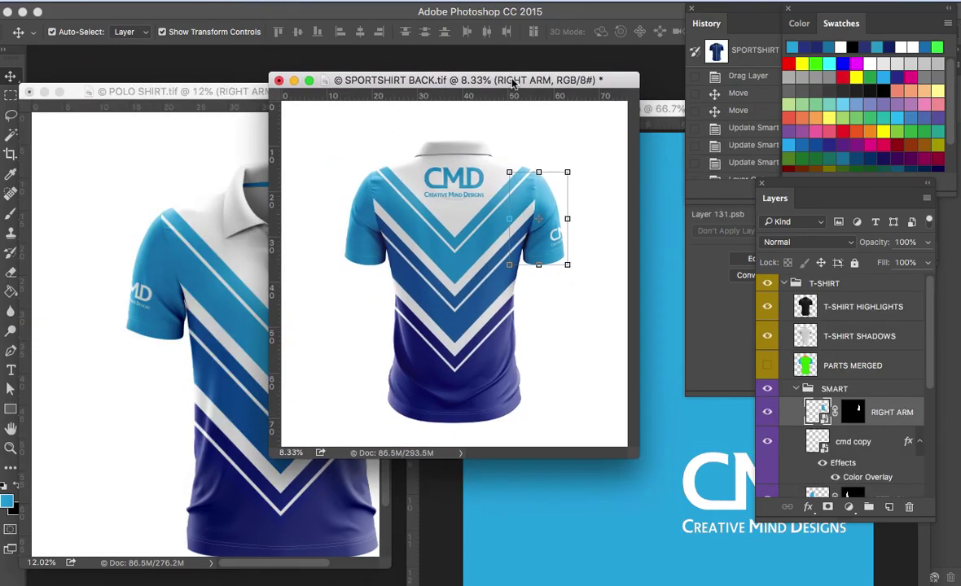
left_click(608, 106)
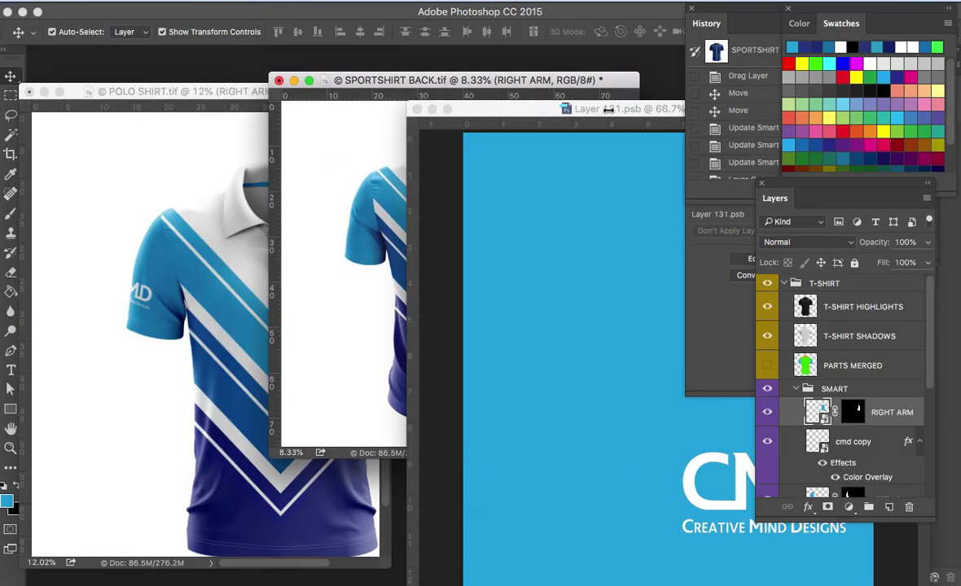
left_click(417, 110)
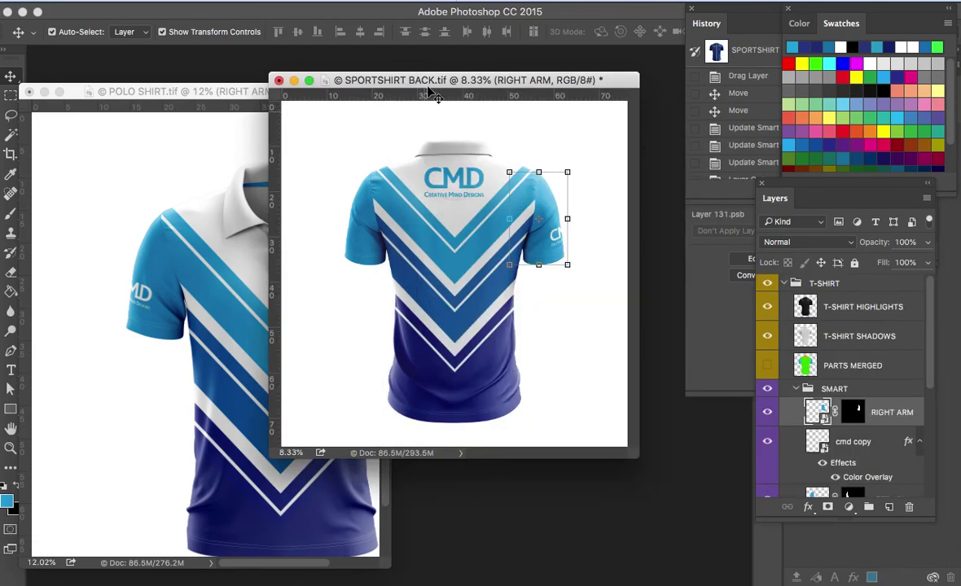
Arrange the POLO SHIRT.tif and SPORTSHIRT BACK.tif windows side by side, both at 8.33% zoom, with the front shirt first
double_click(393, 80)
left_click_drag(246, 55, 374, 78)
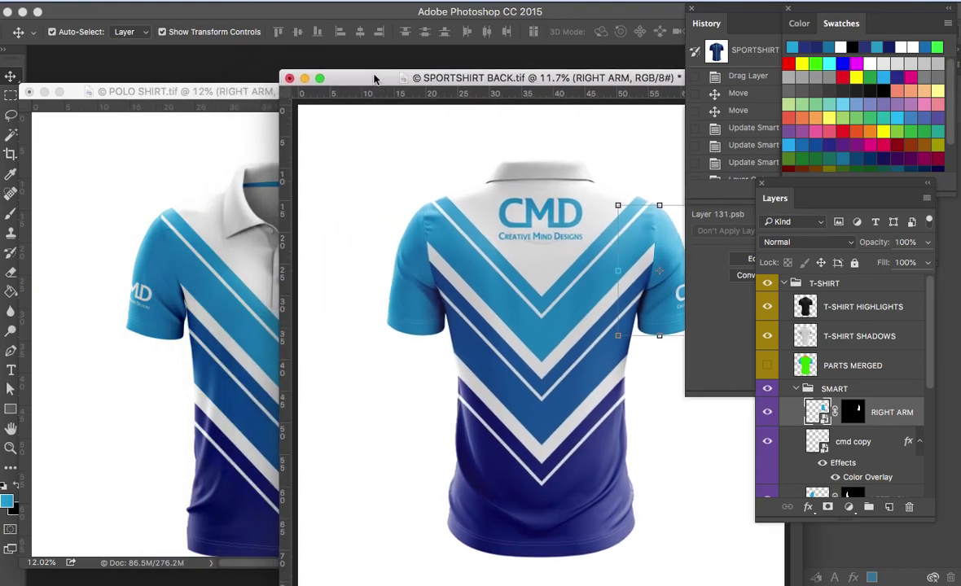
left_click(222, 92)
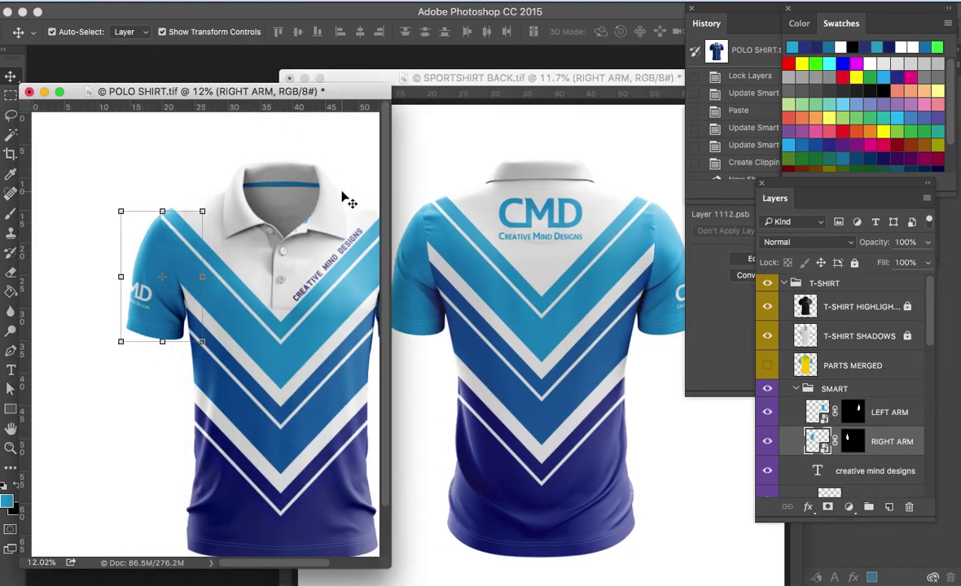
key("super+0")
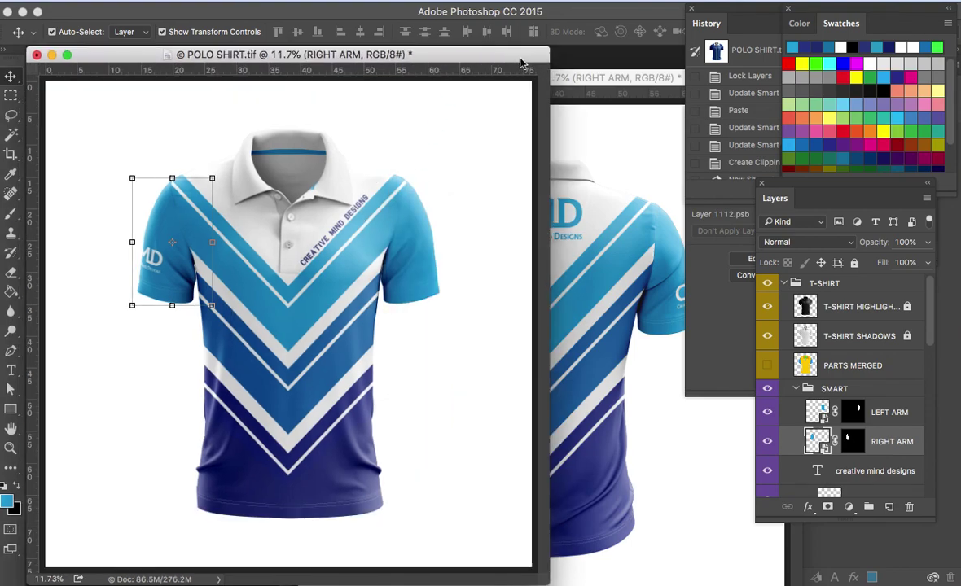
left_click_drag(531, 62, 505, 64)
key("ctrl+Tab")
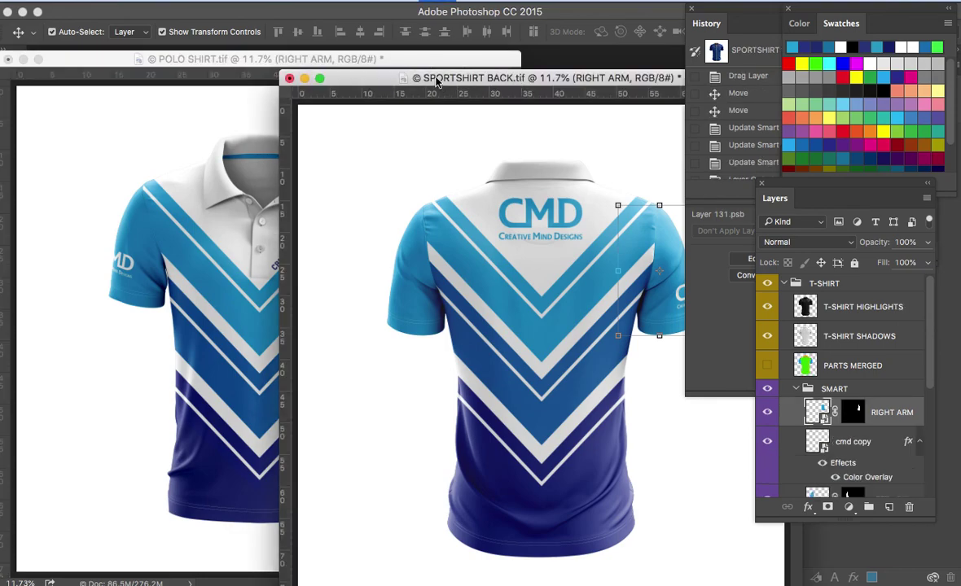
key("super+minus")
left_click_drag(423, 78, 663, 84)
left_click(467, 221)
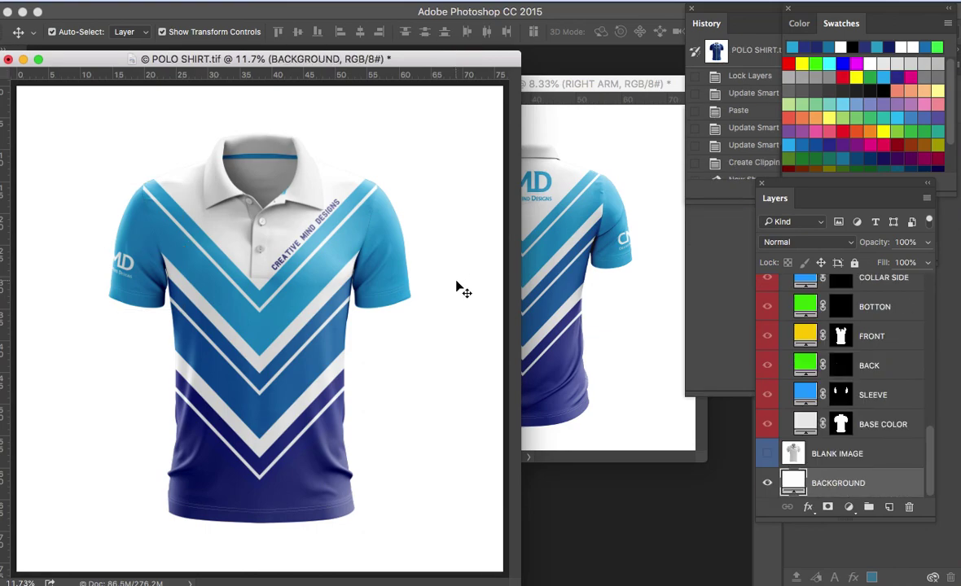
key("ctrl")
key("ctrl+minus")
left_click_drag(332, 58, 335, 83)
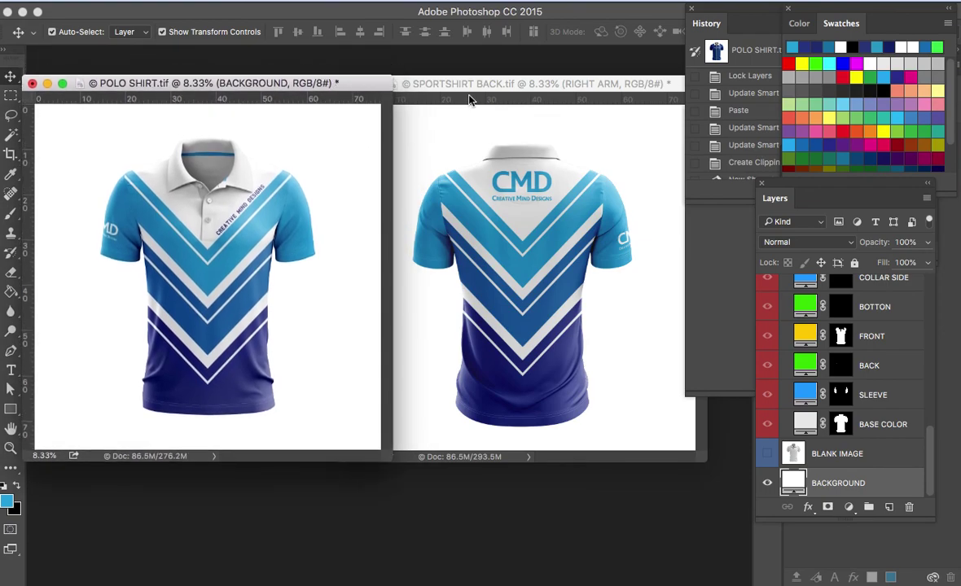